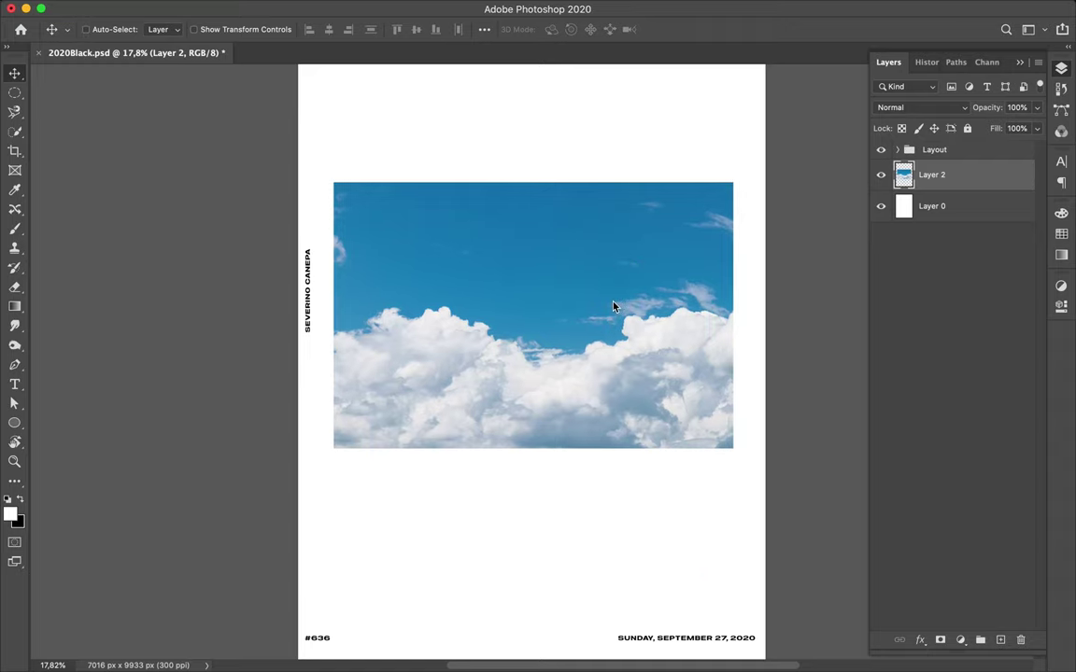
# - Trace a torn cloud piece onto its own layer and fill a shadow layer dark teal
pyautogui.press('l')
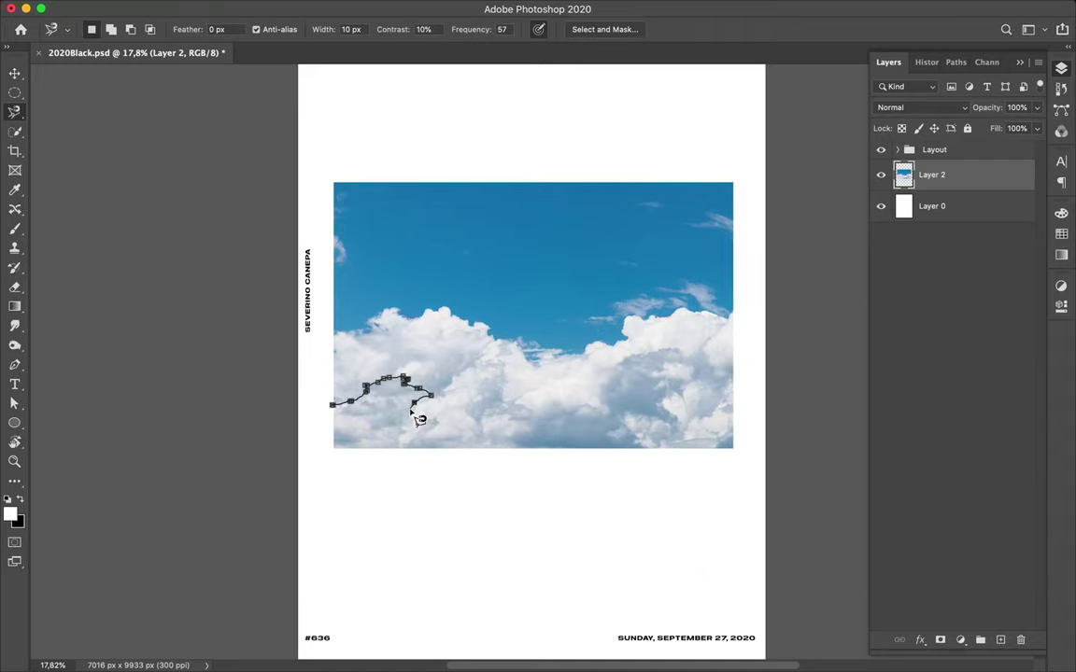
pyautogui.hotkey('ctrl', 'j')
pyautogui.press('i')
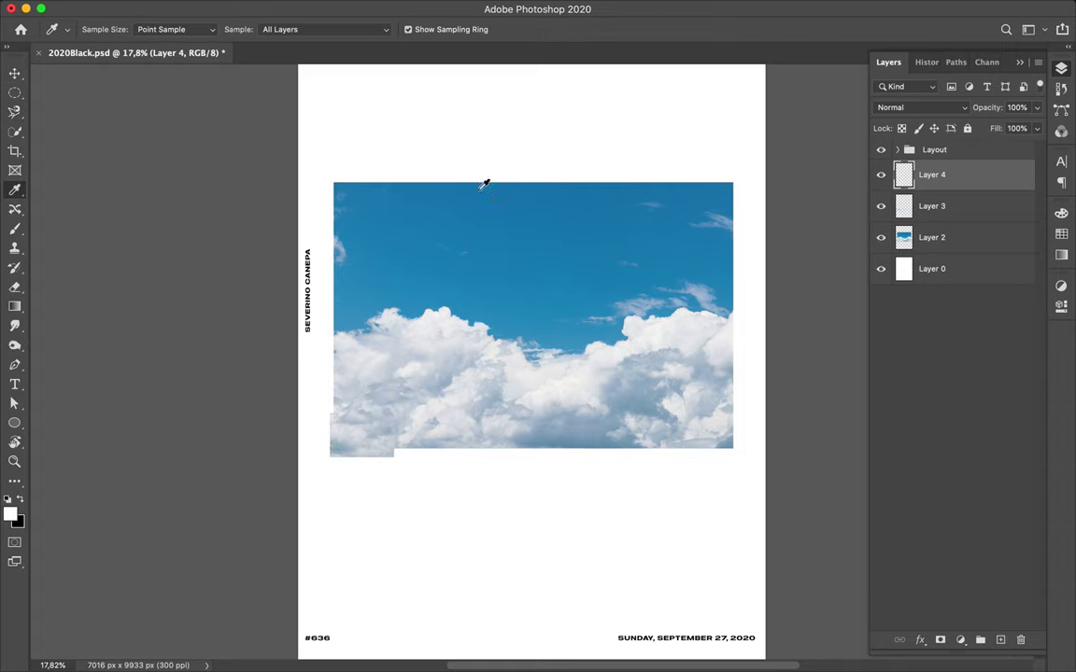
pyautogui.click(428, 166)
pyautogui.click(9, 513)
pyautogui.press('Return')
pyautogui.press('b')
pyautogui.moveTo(365, 429); pyautogui.dragTo(384, 456)
# - Blur the dark teal shadow, then enlarge and position the shadowed cloud cut-out
pyautogui.click(348, 7)
pyautogui.press('Escape')
pyautogui.press('m')
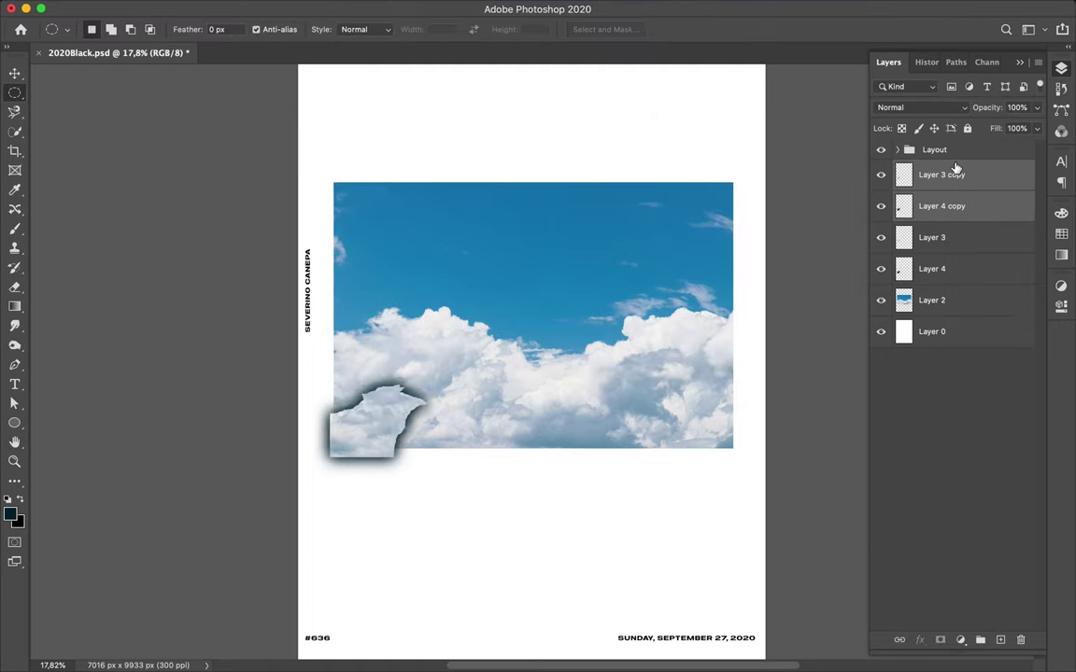
pyautogui.hotkey('ctrl', 't')
pyautogui.moveTo(457, 355); pyautogui.dragTo(487, 332)
pyautogui.press('Return')
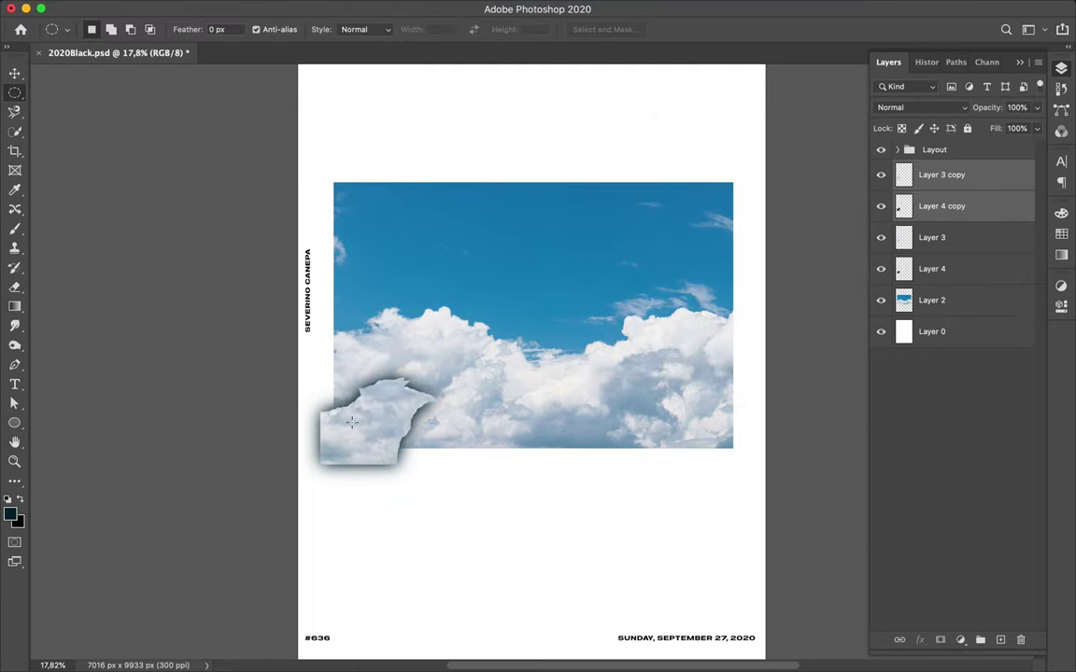
pyautogui.press('v')
pyautogui.moveTo(351, 422); pyautogui.dragTo(599, 151)
# - Duplicate the merged piece, flip the copy above the sky photo, and lower the bottom piece
pyautogui.hotkey('ctrl', 'e')
pyautogui.hotkey('ctrl', 'e')
pyautogui.click(624, 164)
pyautogui.hotkey('ctrl', 't')
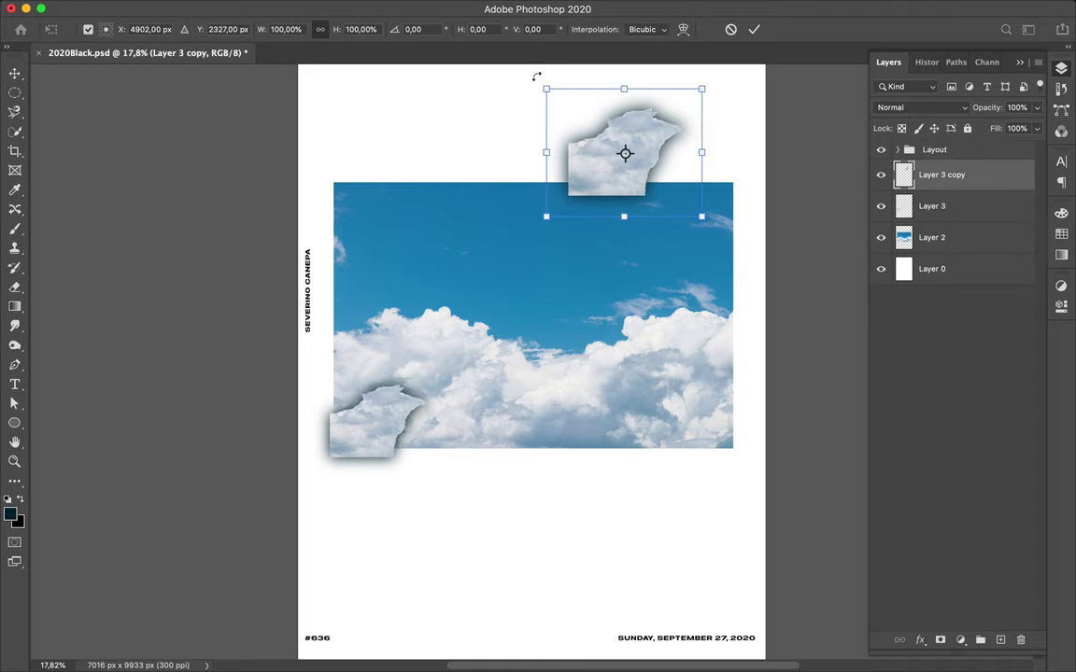
pyautogui.moveTo(536, 76); pyautogui.dragTo(712, 229)
pyautogui.press('Return')
pyautogui.moveTo(355, 446); pyautogui.dragTo(361, 572)
# - Select the sky photo layer and begin tracing its top-right clouds with the Magnetic Lasso
pyautogui.click(625, 252)
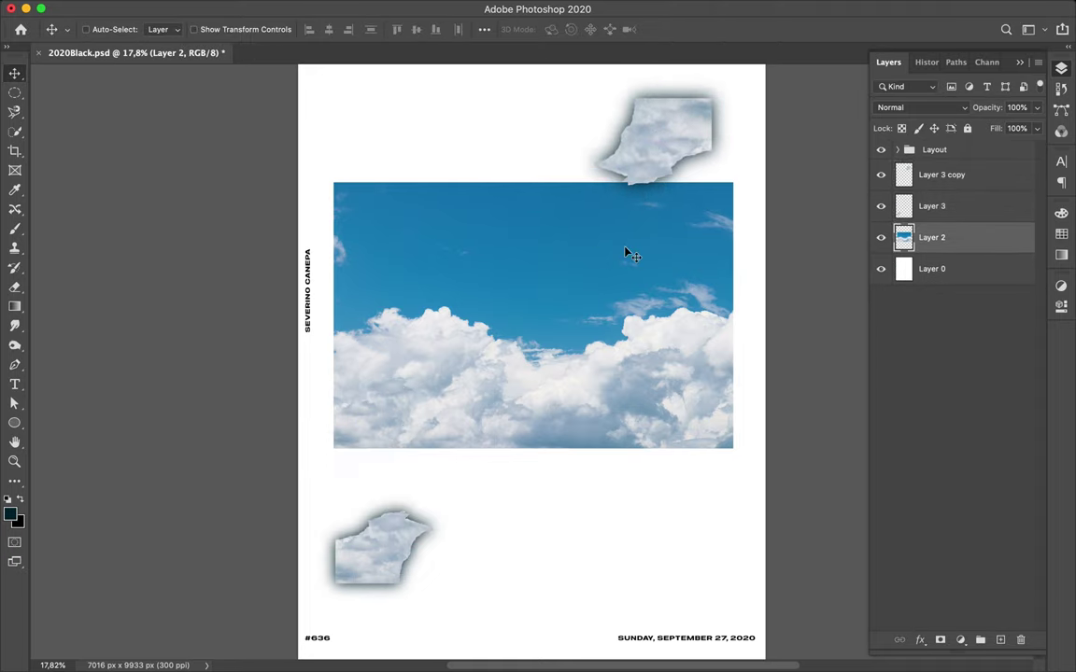
pyautogui.press('l')
pyautogui.click(736, 176)
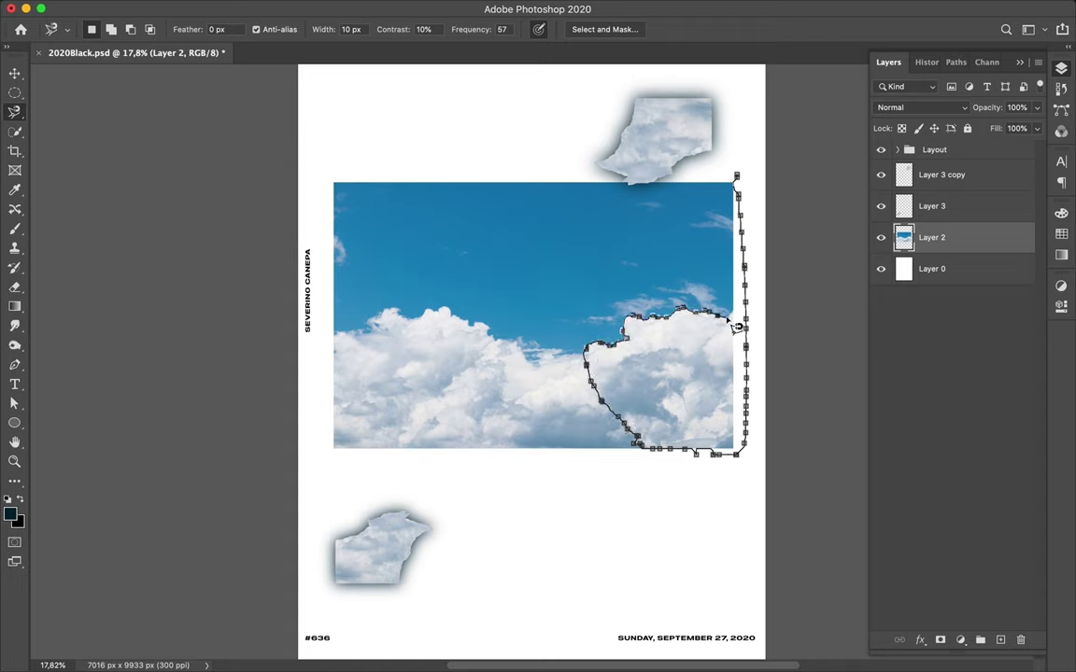
# - Cut the right-side clouds onto a layer with a Gaussian-blurred dark shadow beneath
pyautogui.click(738, 177)
pyautogui.hotkey('ctrl', 'j')
pyautogui.press('v')
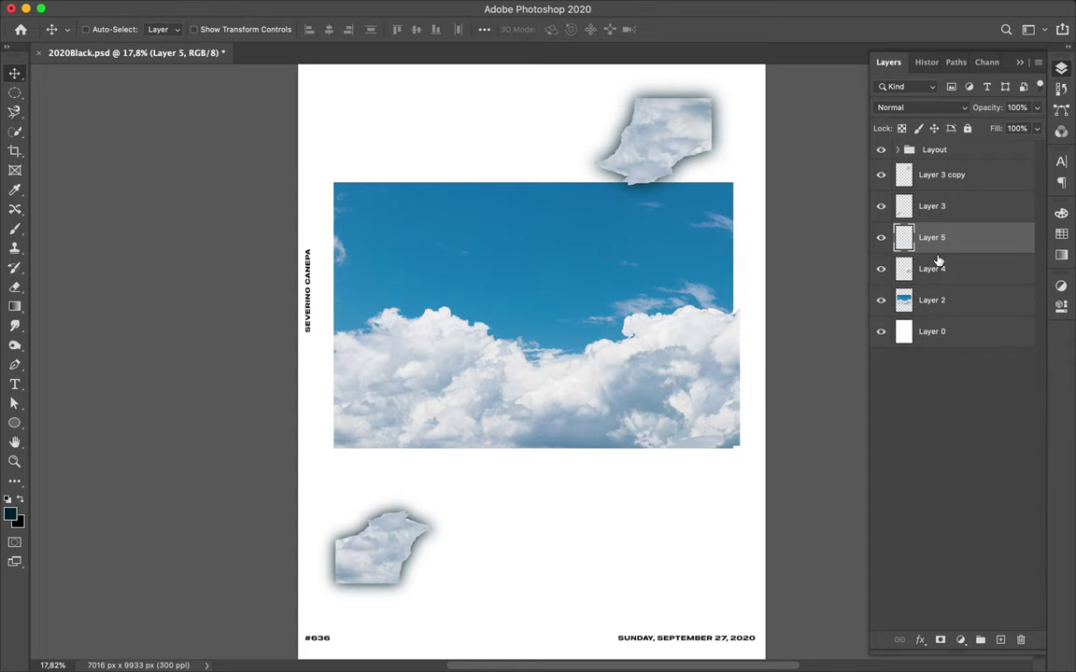
pyautogui.press('b')
pyautogui.moveTo(680, 377); pyautogui.dragTo(686, 384)
pyautogui.press('m')
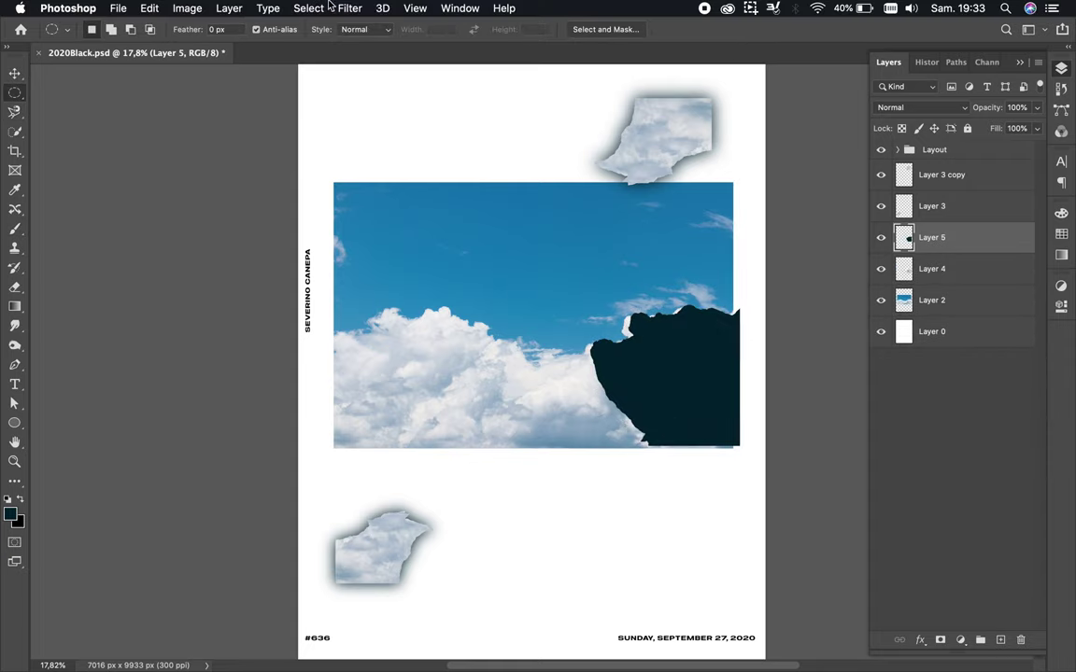
pyautogui.click(349, 7)
pyautogui.click(374, 23)
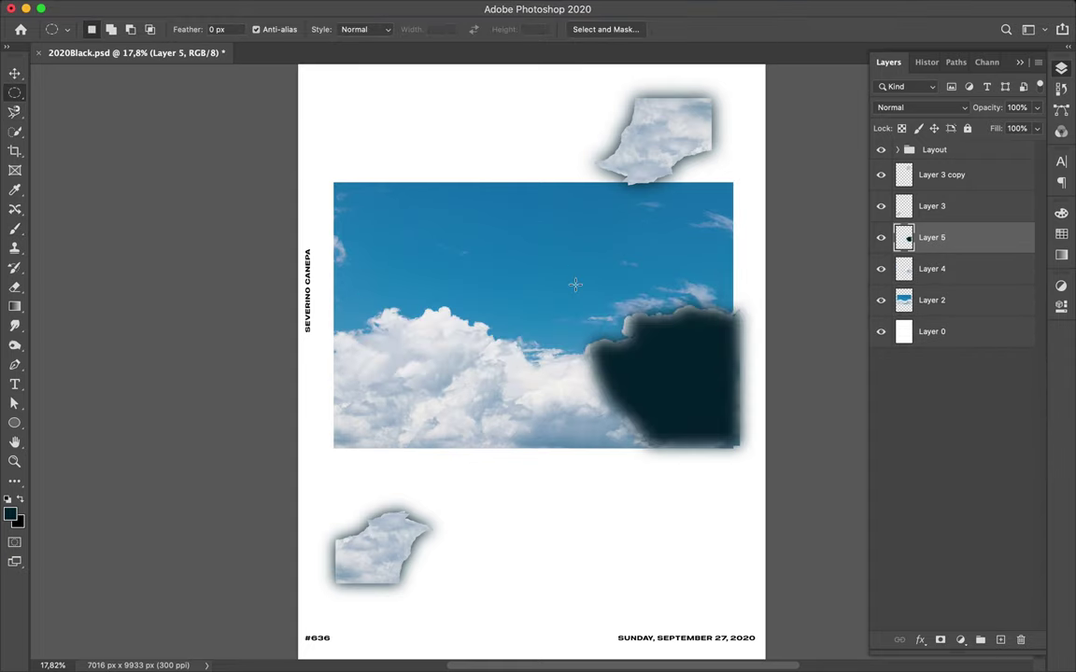
pyautogui.moveTo(931, 237); pyautogui.dragTo(931, 280)
# - Alt-drag an enlarged copy, merge the original with its shadow, and move it lower left
pyautogui.press('v')
pyautogui.moveTo(663, 373); pyautogui.dragTo(474, 225)
pyautogui.hotkey('ctrl', 't')
pyautogui.moveTo(445, 181)
pyautogui.mouseDown()
pyautogui.moveTo(391, 165)
pyautogui.moveTo(481, 175)
pyautogui.moveTo(471, 224)
pyautogui.mouseUp()
pyautogui.press('Return')
pyautogui.click(931, 269)
pyautogui.keyDown('shift'); pyautogui.click(997, 299); pyautogui.keyUp('shift')
pyautogui.hotkey('ctrl', 'e')
pyautogui.moveTo(580, 510); pyautogui.dragTo(468, 504)
# - Rotate the copy 180° to the top right and shift the sky photo right and down
pyautogui.keyDown('ctrl'); pyautogui.click(497, 341); pyautogui.keyUp('ctrl')
pyautogui.hotkey('ctrl', 't')
pyautogui.moveTo(336, 374); pyautogui.dragTo(611, 201)
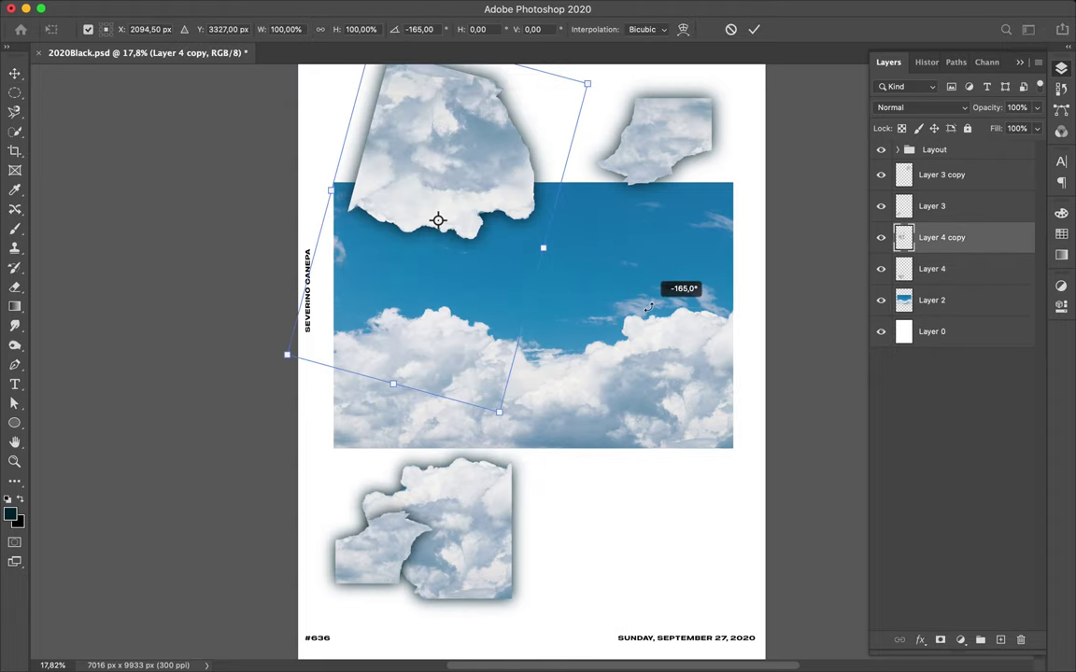
pyautogui.press('Return')
pyautogui.moveTo(415, 183); pyautogui.dragTo(608, 211)
pyautogui.moveTo(593, 328); pyautogui.dragTo(602, 362)
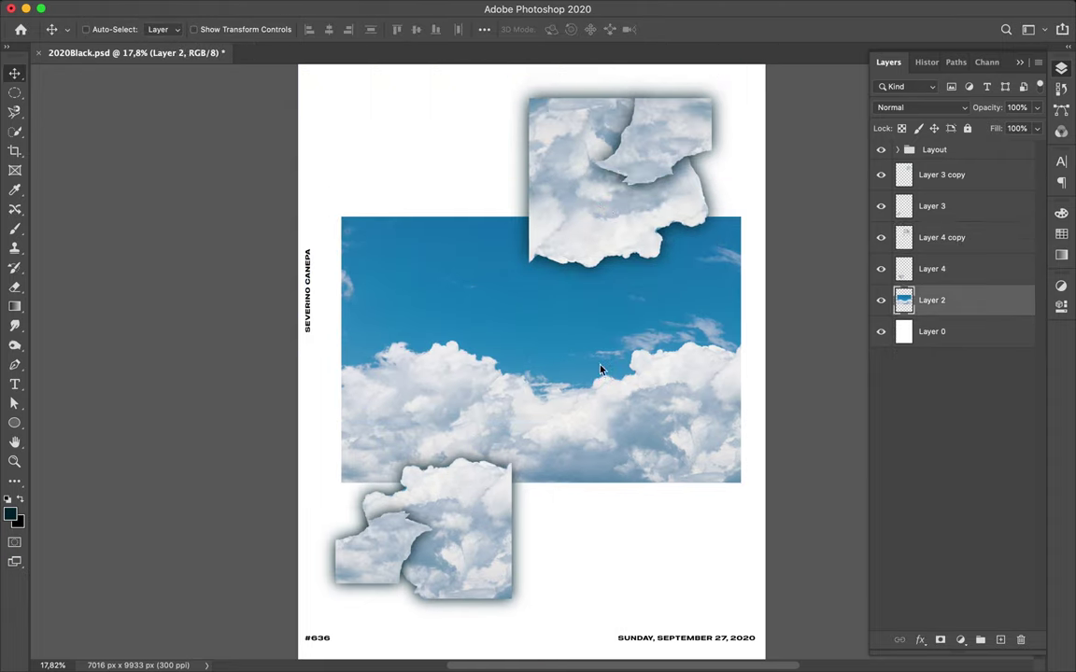
pyautogui.press('l')
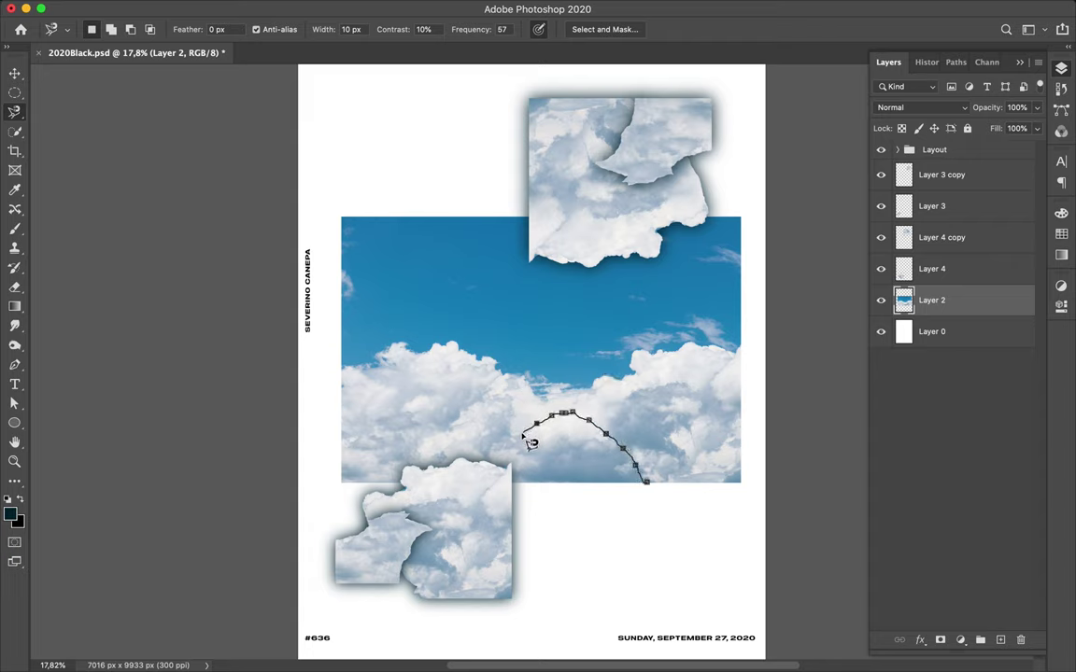
# - Cut a piece from the lower clouds and merge it with a blurred dark shadow
pyautogui.doubleClick(651, 498)
pyautogui.hotkey('ctrl', 'j')
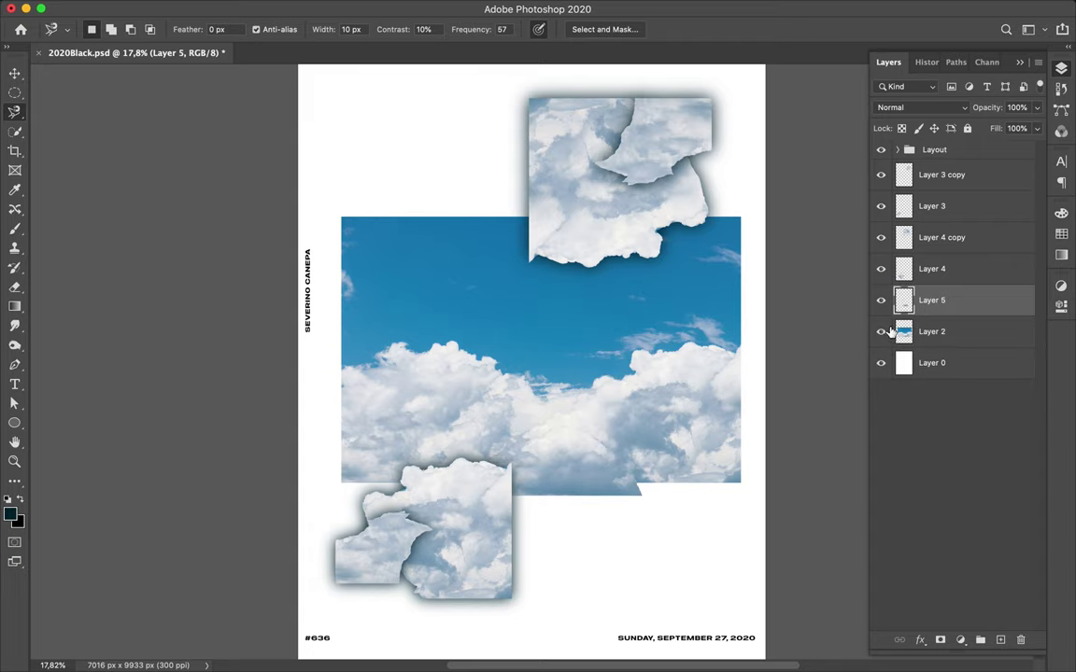
pyautogui.press('b')
pyautogui.hotkey('alt', 'BackSpace')
pyautogui.press('m')
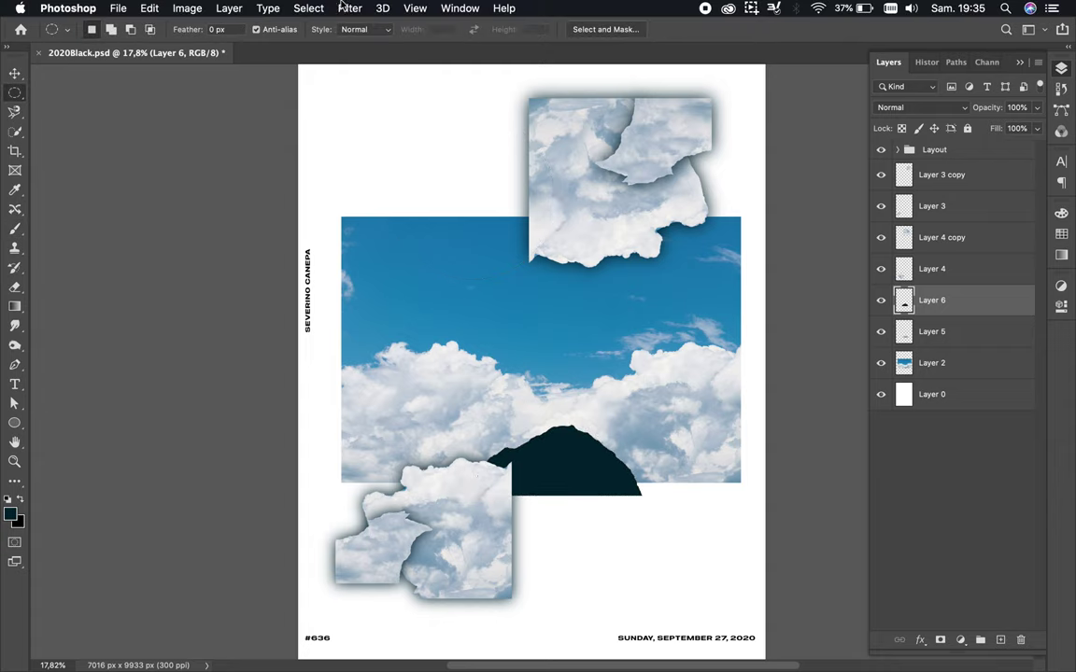
pyautogui.click(349, 8)
pyautogui.click(341, 28)
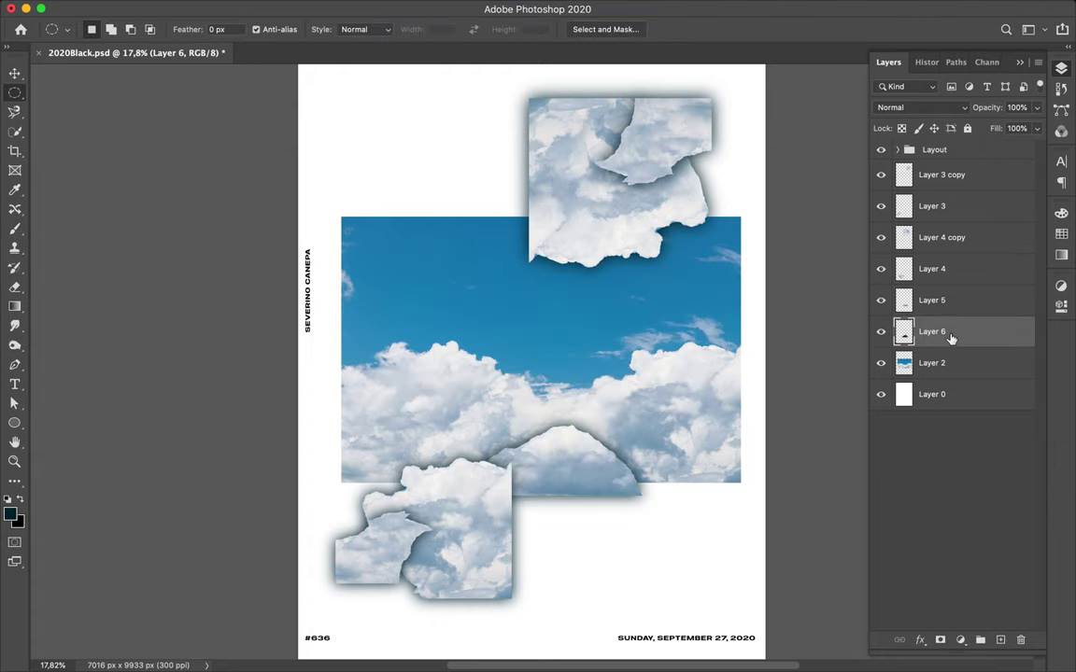
pyautogui.hotkey('ctrl', 'e')
# - Duplicate the piece, scale the copy to 120%, rotate it 90° and place it upper left
pyautogui.hotkey('ctrl', 'j')
pyautogui.hotkey('ctrl', 't')
pyautogui.doubleClick(285, 29)
pyautogui.write('120')
pyautogui.press('Tab')
pyautogui.moveTo(601, 463); pyautogui.dragTo(548, 216)
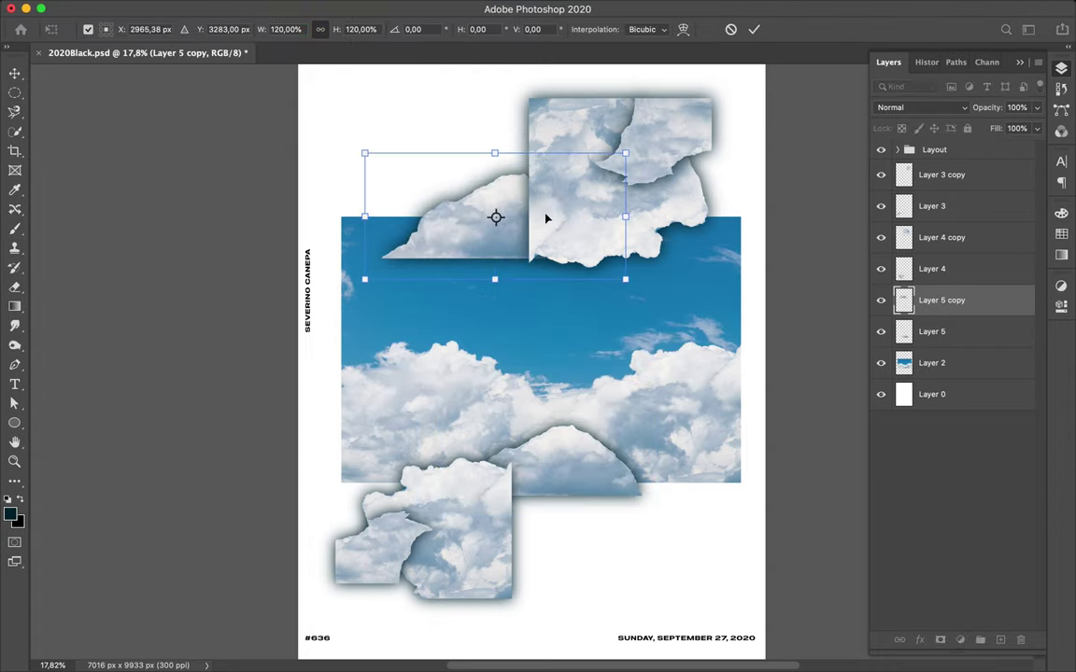
pyautogui.moveTo(355, 289); pyautogui.dragTo(415, 206)
pyautogui.press('Return')
# - Rotate the original lower piece 90° onto the lower fragment and nudge the sky photo up
pyautogui.keyDown('ctrl'); pyautogui.click(569, 442); pyautogui.keyUp('ctrl')
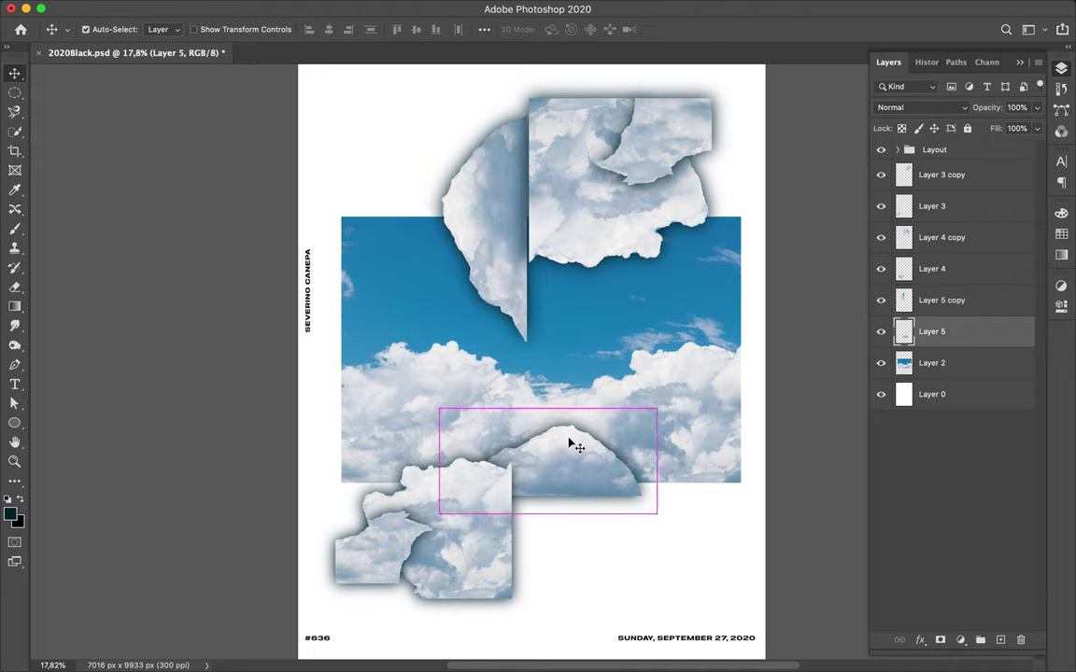
pyautogui.hotkey('ctrl', 't')
pyautogui.moveTo(504, 425); pyautogui.dragTo(579, 347)
pyautogui.moveTo(551, 411); pyautogui.dragTo(548, 445)
pyautogui.press('Return')
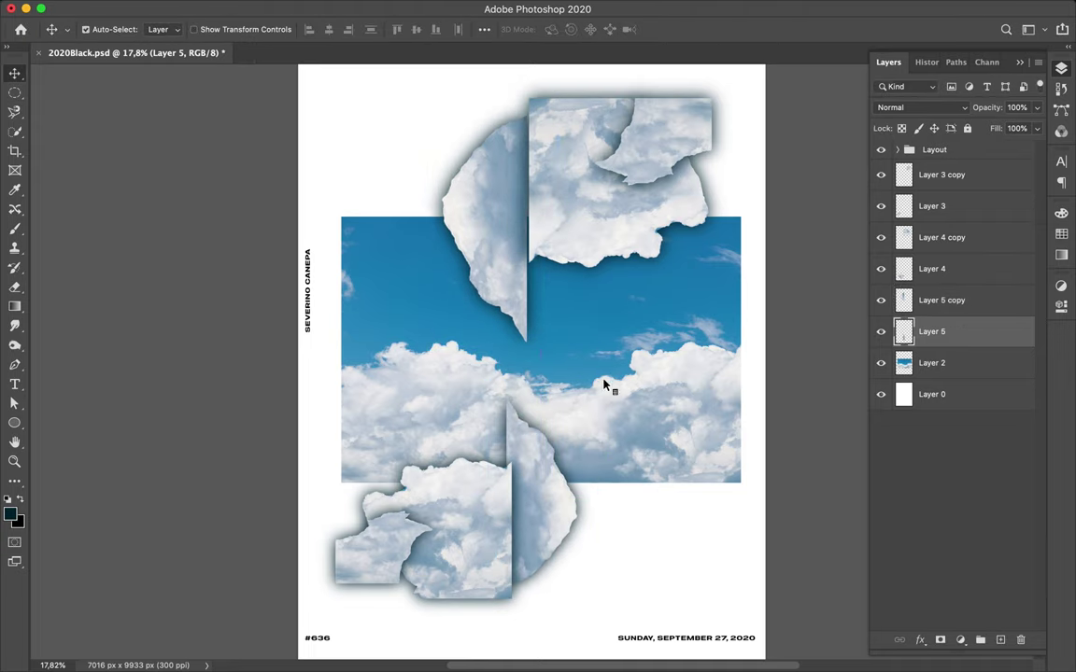
pyautogui.moveTo(603, 384); pyautogui.dragTo(610, 333)
# - Trace a central cloud piece onto a layer and merge it with a blurred dark shadow
pyautogui.press('l')
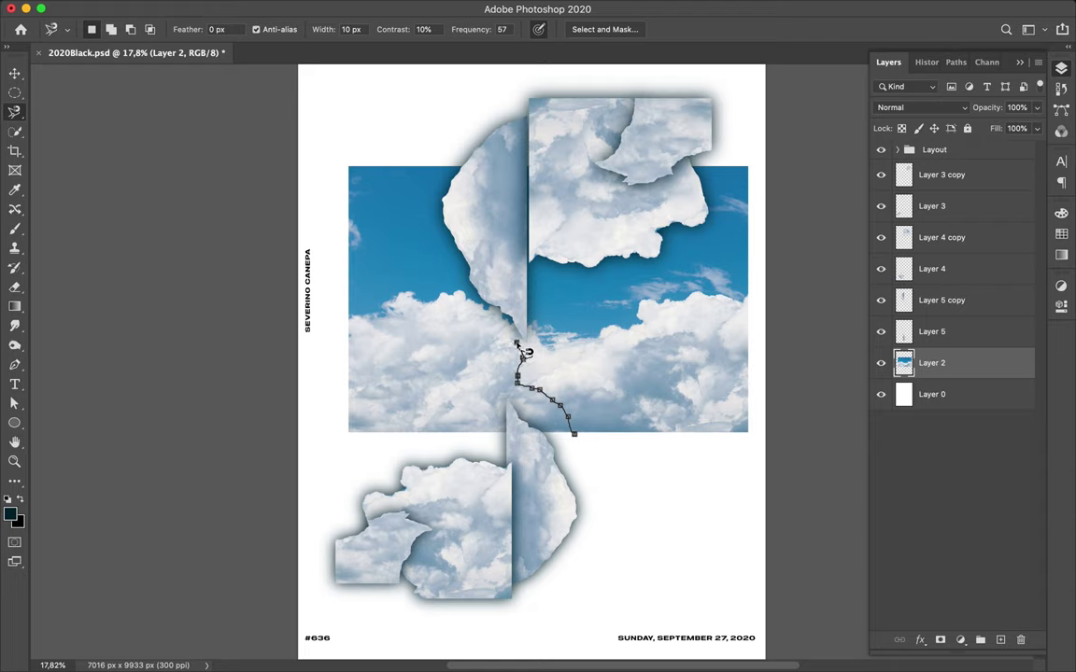
pyautogui.doubleClick(579, 443)
pyautogui.hotkey('ctrl', 'j')
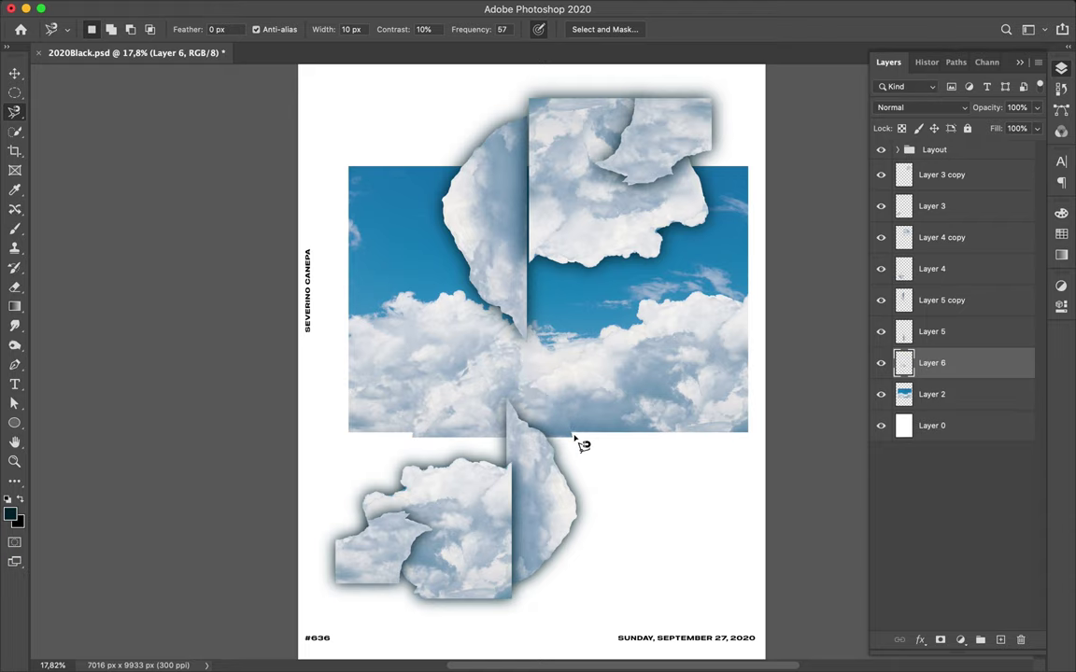
pyautogui.press('v')
pyautogui.hotkey('alt', 'BackSpace')
pyautogui.press('m')
pyautogui.hotkey('ctrl', 'f')
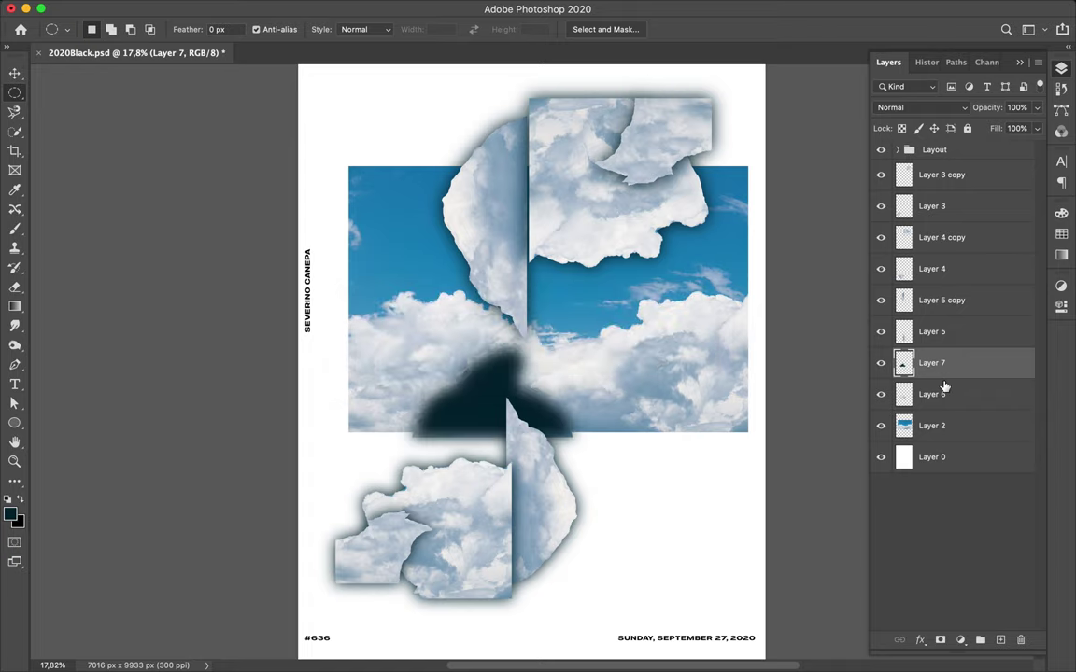
pyautogui.press('Delete')
# - Duplicate the central piece, enlarge the copy, and position it lower in the centre
pyautogui.hotkey('ctrl', 'j')
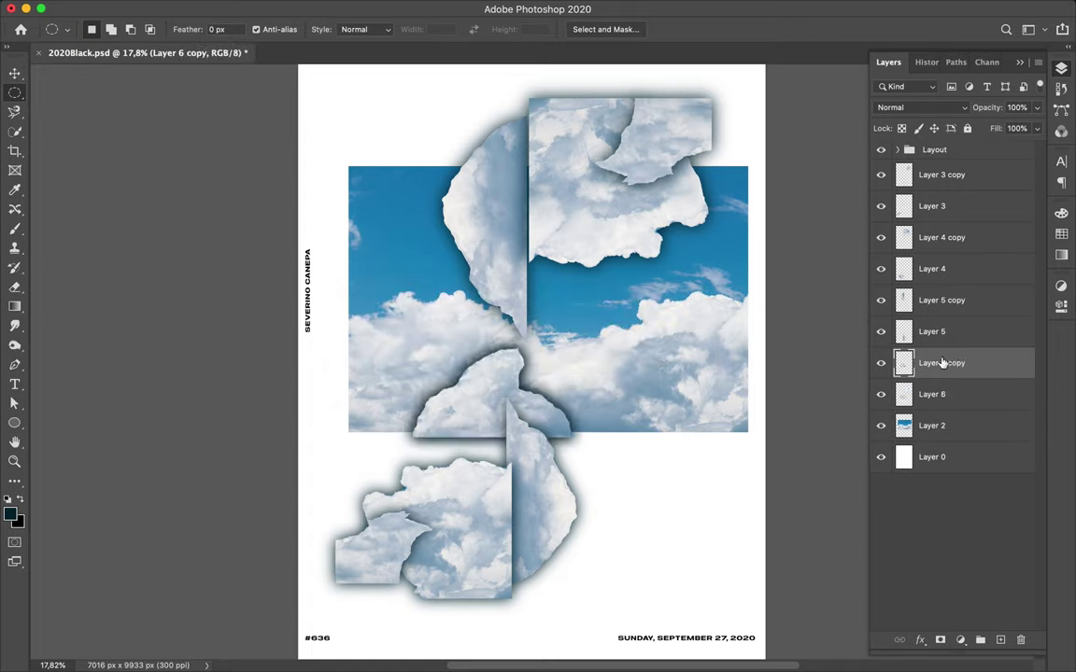
pyautogui.hotkey('ctrl', 't')
pyautogui.moveTo(396, 332); pyautogui.dragTo(379, 312)
pyautogui.press('Return')
pyautogui.press('v')
pyautogui.moveTo(523, 344); pyautogui.dragTo(570, 296)
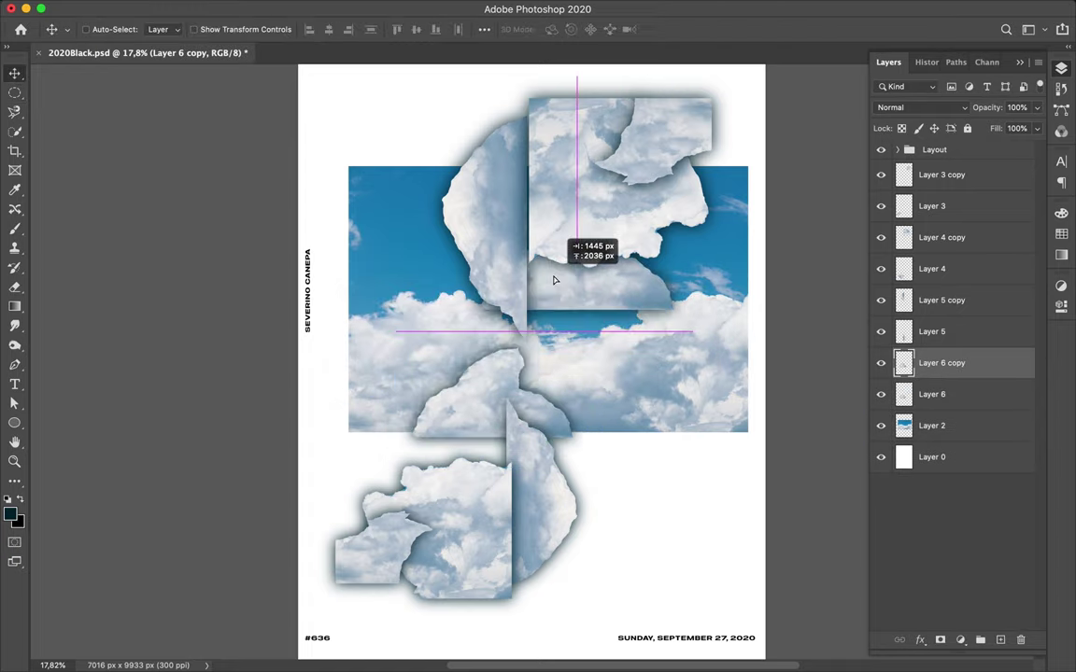
pyautogui.hotkey('ctrl', 't')
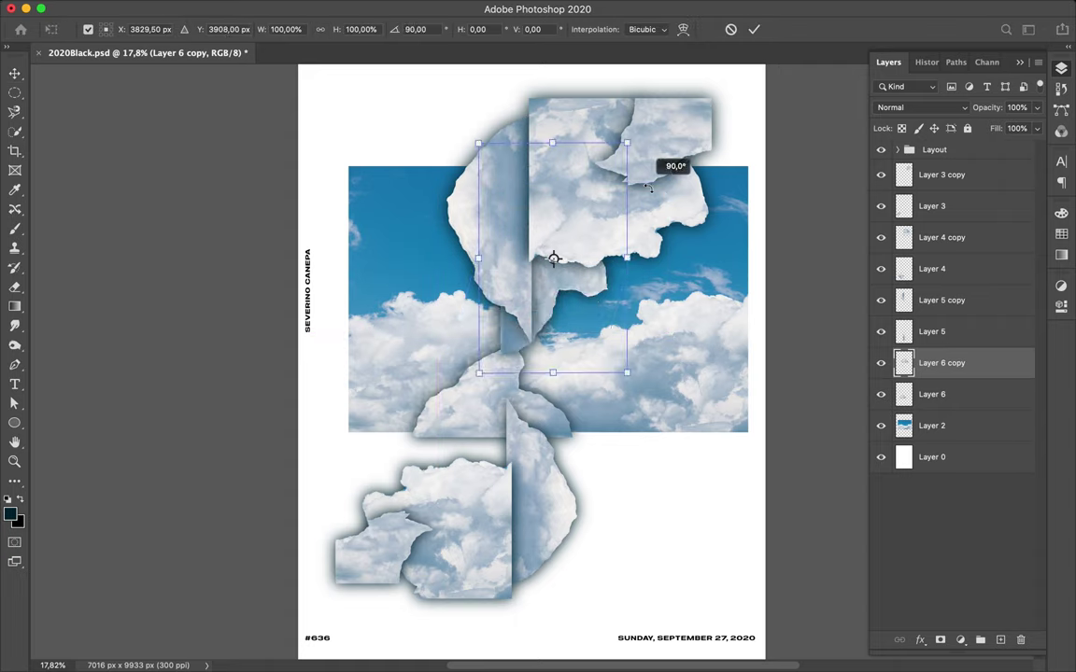
pyautogui.press('Return')
pyautogui.moveTo(590, 278); pyautogui.dragTo(619, 312)
# - Rotate the original central piece 90° and move Layer 2 (sky photo) to the top
pyautogui.hotkey('alt', '[')
pyautogui.hotkey('ctrl', 't')
pyautogui.moveTo(472, 309); pyautogui.dragTo(574, 374)
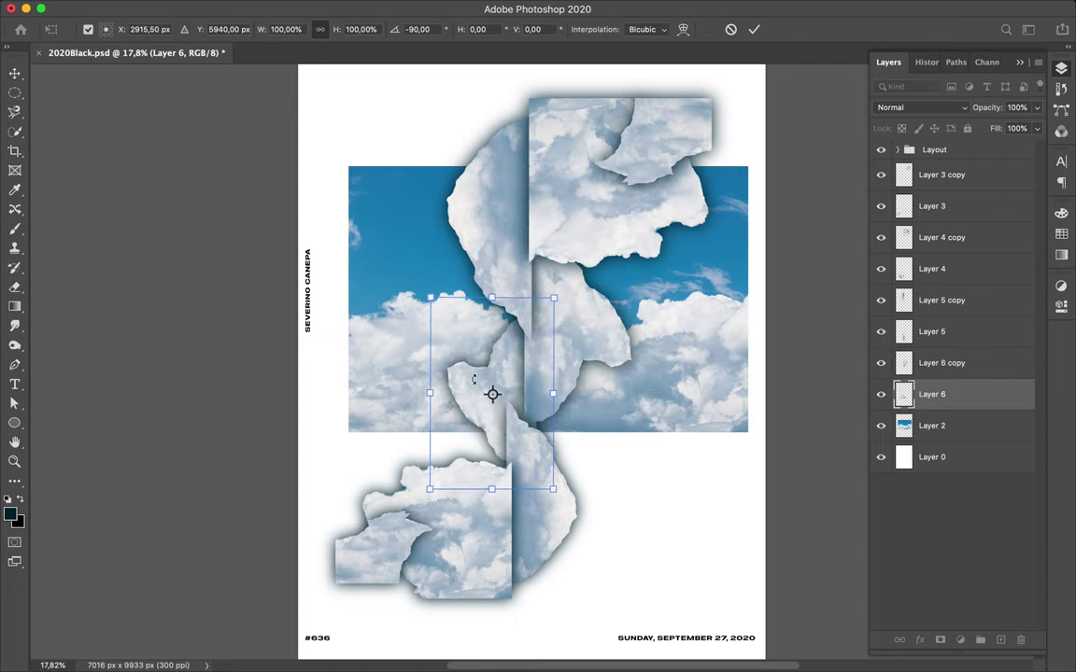
pyautogui.press('Return')
pyautogui.moveTo(931, 425); pyautogui.dragTo(931, 170)
pyautogui.press('l')
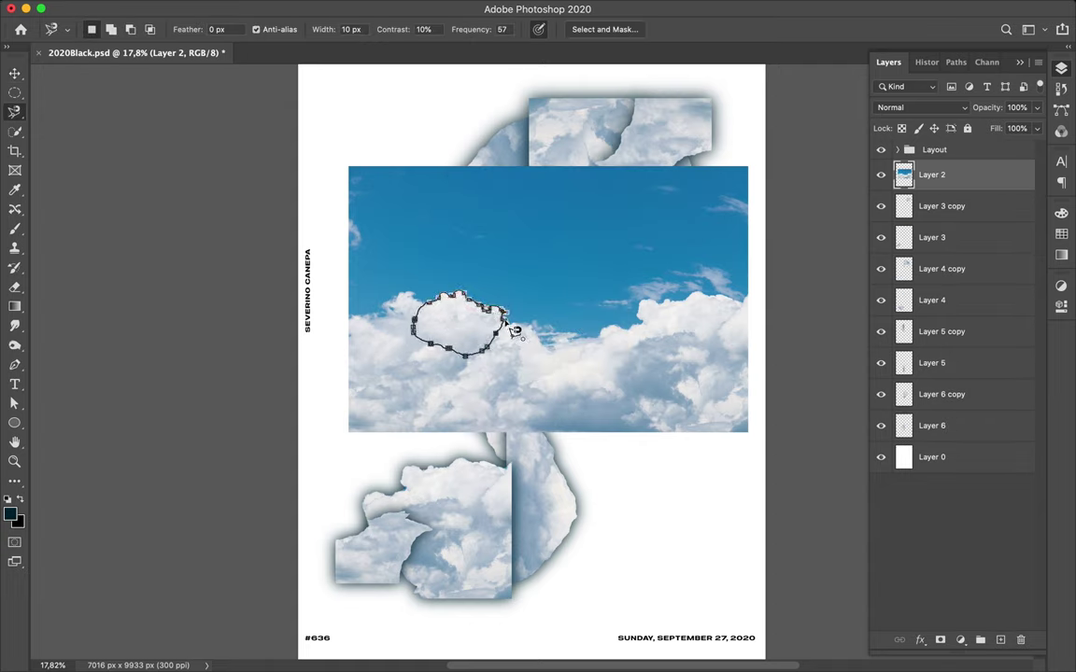
# - Copy the small traced fragment to Layer 7 and merge it with a Gaussian-blurred black shadow
pyautogui.hotkey('ctrl', 'j')
pyautogui.click(1001, 640)
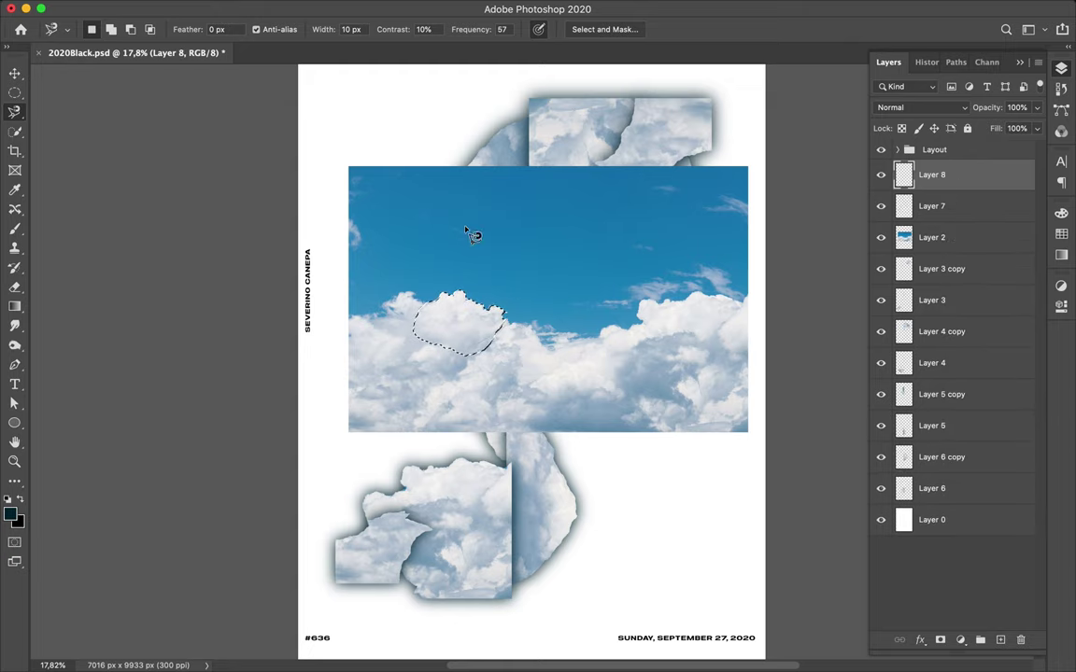
pyautogui.hotkey('alt', 'BackSpace')
pyautogui.hotkey('ctrl', 'd')
pyautogui.click(518, 8)
pyautogui.click(384, 17)
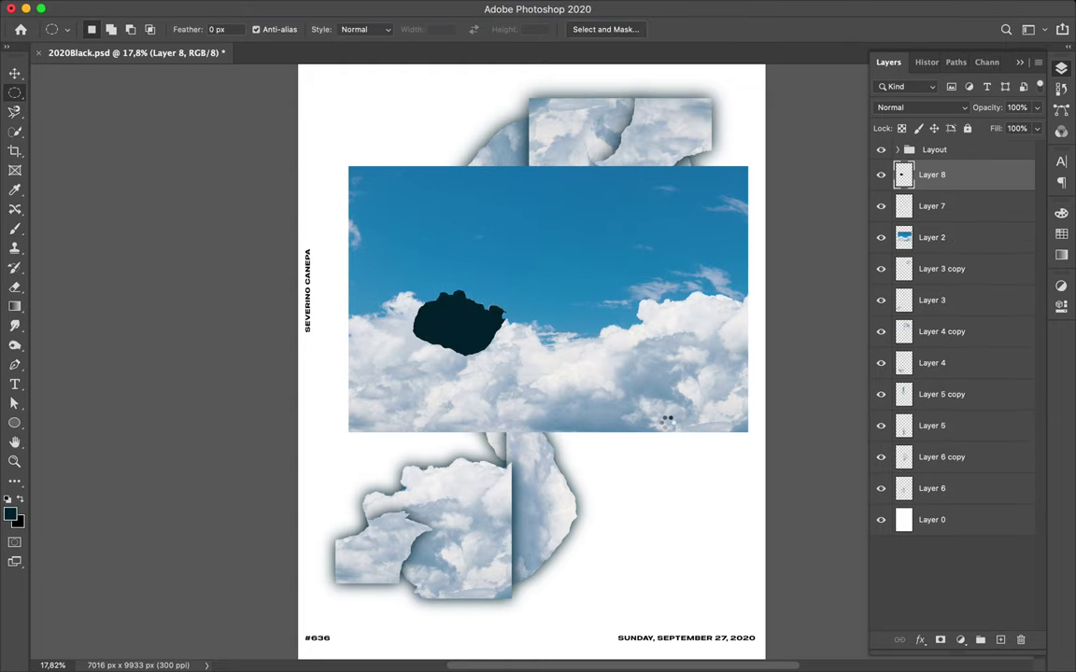
pyautogui.moveTo(944, 175); pyautogui.dragTo(943, 219)
pyautogui.click(948, 175)
pyautogui.keyDown('shift'); pyautogui.click(948, 205); pyautogui.keyUp('shift')
pyautogui.hotkey('ctrl', 'e')
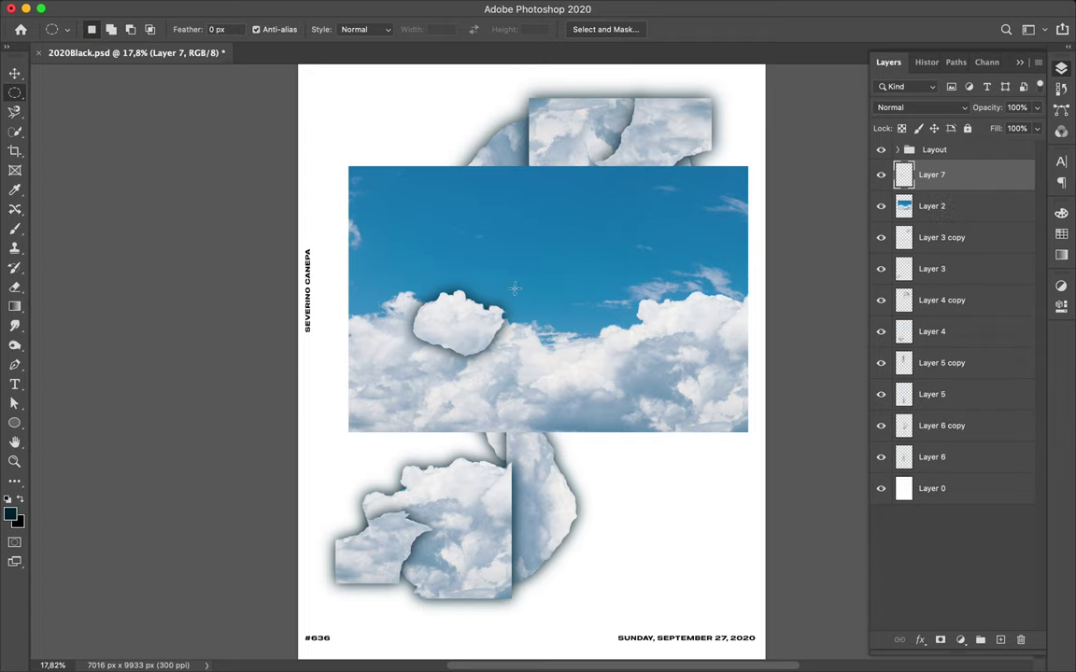
# - Alt-drag a copy onto the collage, scale it to 120%, rotate it 90° and position it
pyautogui.press('v')
pyautogui.moveTo(461, 325)
pyautogui.mouseDown()
pyautogui.moveTo(493, 463)
pyautogui.moveTo(486, 206)
pyautogui.mouseUp()
pyautogui.hotkey('ctrl', 't')
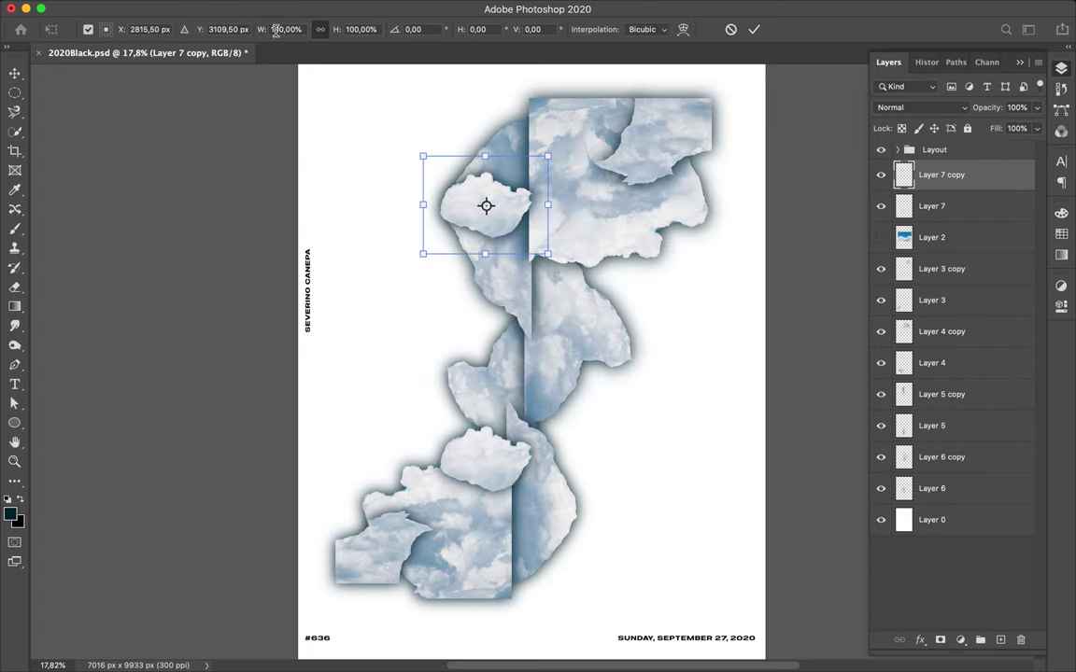
pyautogui.doubleClick(285, 28)
pyautogui.write('120')
pyautogui.press('Return')
pyautogui.moveTo(571, 138); pyautogui.dragTo(553, 72)
pyautogui.press('Return')
pyautogui.moveTo(543, 185); pyautogui.dragTo(551, 233)
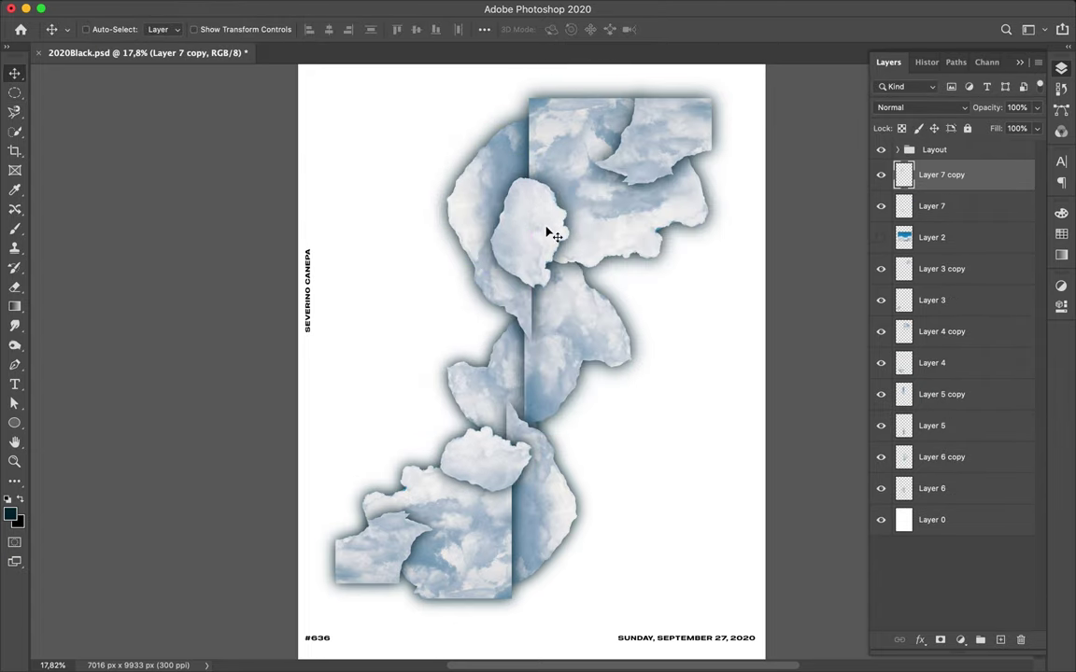
# - Show Layer 2 (the sky photo) again and make it the active layer
pyautogui.click(934, 237)
pyautogui.click(880, 237)
pyautogui.press('l')
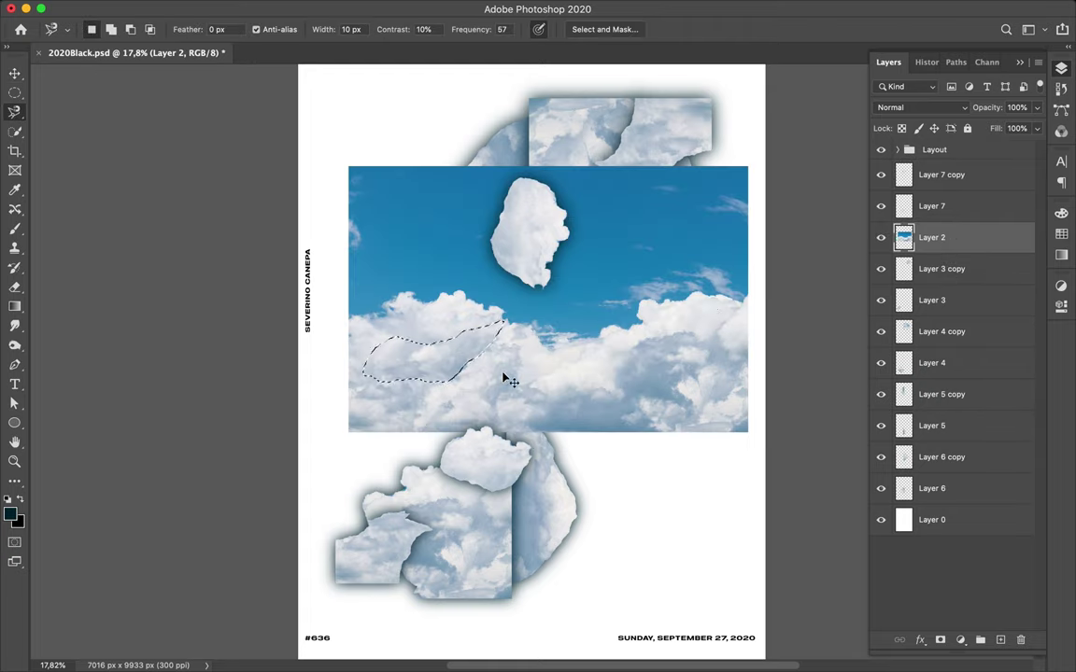
# - Copy the traced cloud to its own layer and merge a blurred dark shadow beneath it
pyautogui.hotkey('ctrl', 'j')
pyautogui.keyDown('ctrl'); pyautogui.click(903, 237); pyautogui.keyUp('ctrl')
pyautogui.hotkey('ctrl', 'shift', 'alt', 'n')
pyautogui.hotkey('alt', 'BackSpace')
pyautogui.press('m')
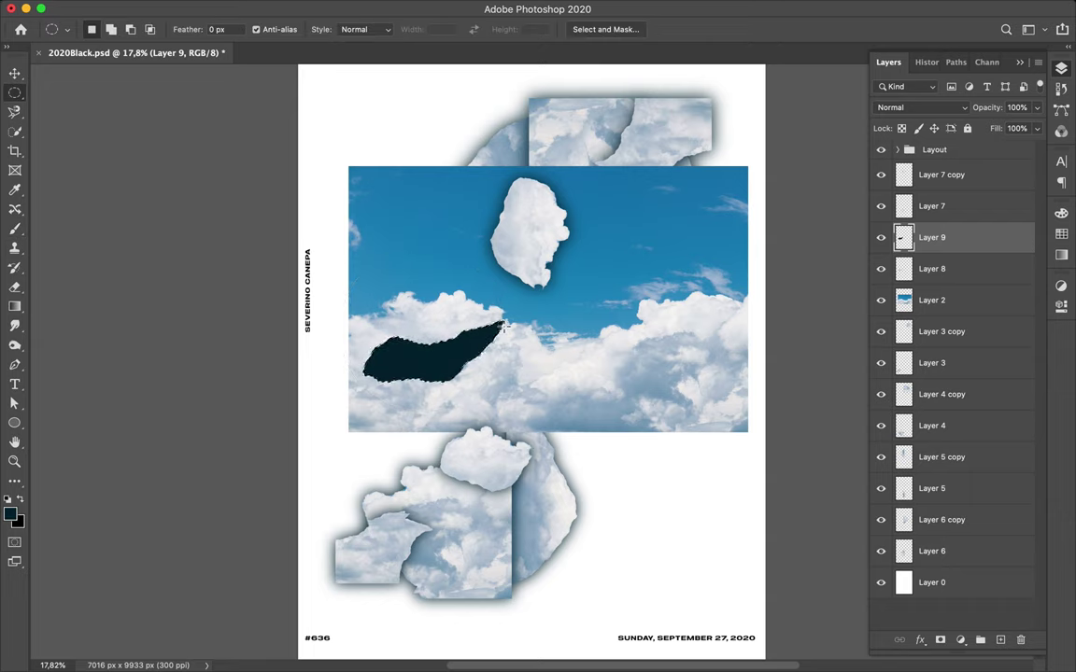
pyautogui.click(271, 4)
pyautogui.click(392, 25)
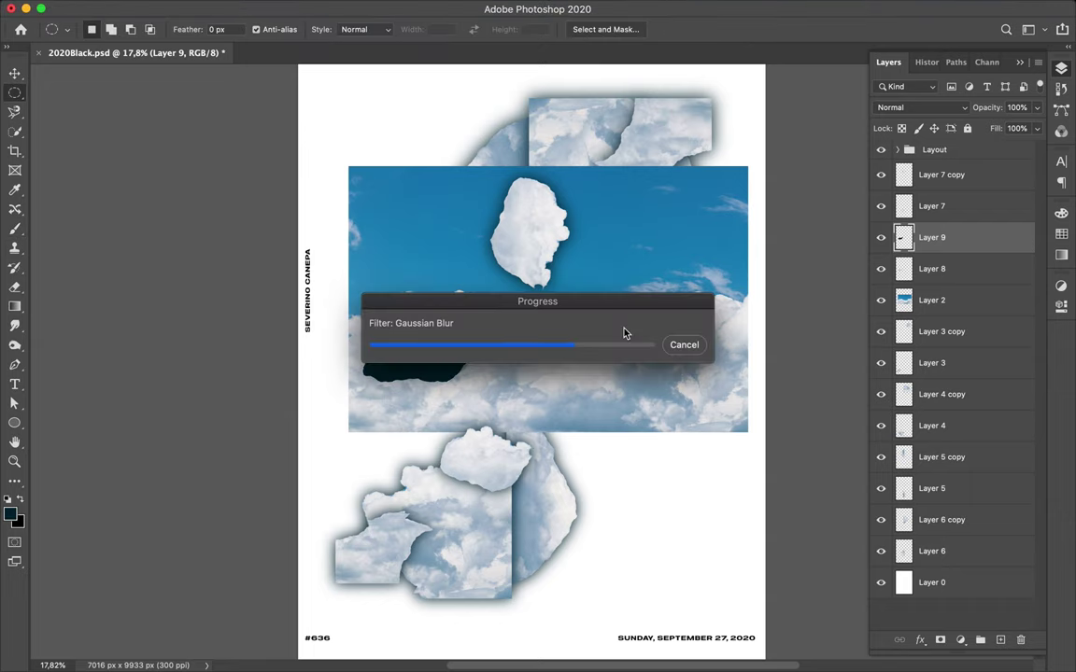
pyautogui.moveTo(934, 237); pyautogui.dragTo(937, 283)
pyautogui.hotkey('ctrl', 'e')
# - Place the shadowed piece at upper right below Layer 5, with a copy at lower left
pyautogui.click(881, 269)
pyautogui.press('v')
pyautogui.moveTo(433, 354); pyautogui.dragTo(649, 247)
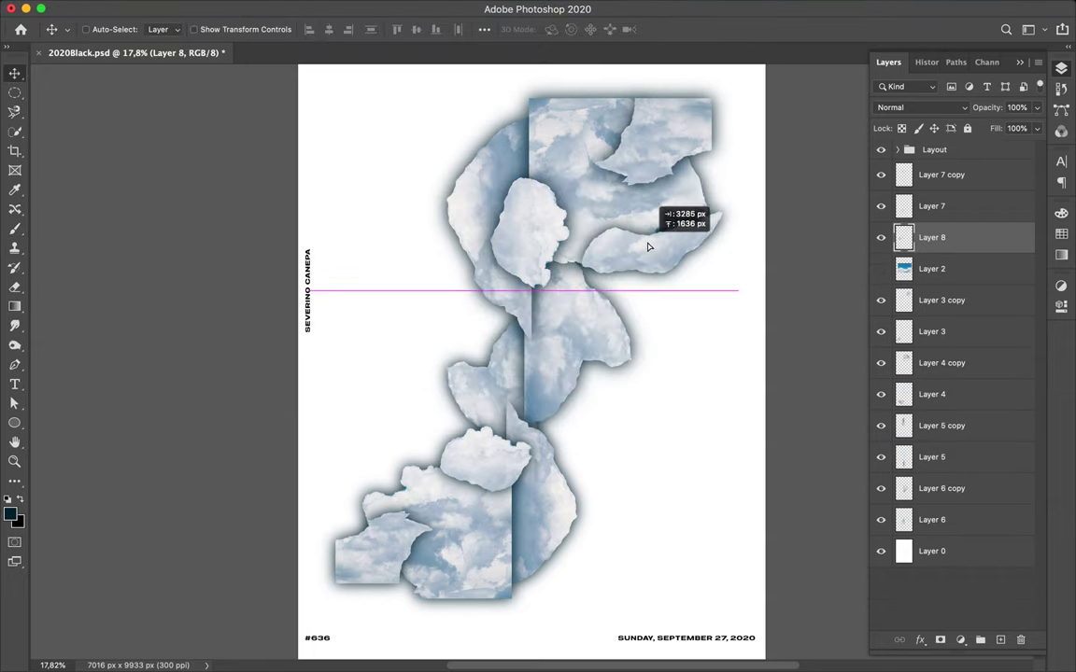
pyautogui.moveTo(934, 238); pyautogui.dragTo(944, 458)
pyautogui.moveTo(649, 246); pyautogui.dragTo(403, 483)
pyautogui.hotkey('ctrl', 't')
pyautogui.press('Return')
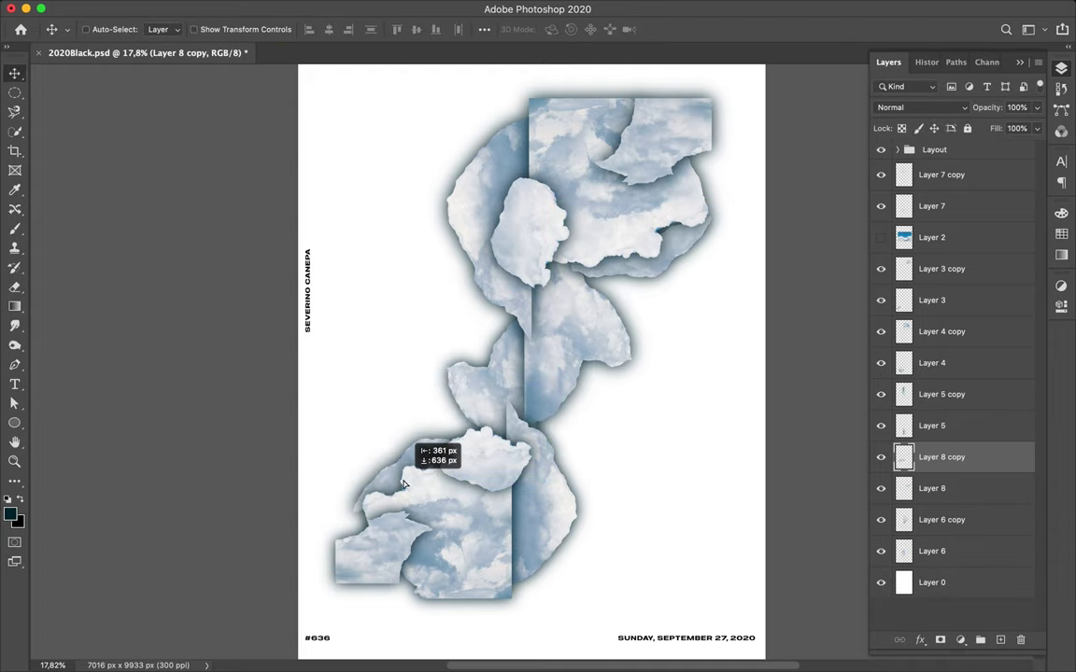
# - Trace a cloud on the sky photo's right side and copy it to its own layer
pyautogui.click(881, 239)
pyautogui.press('l')
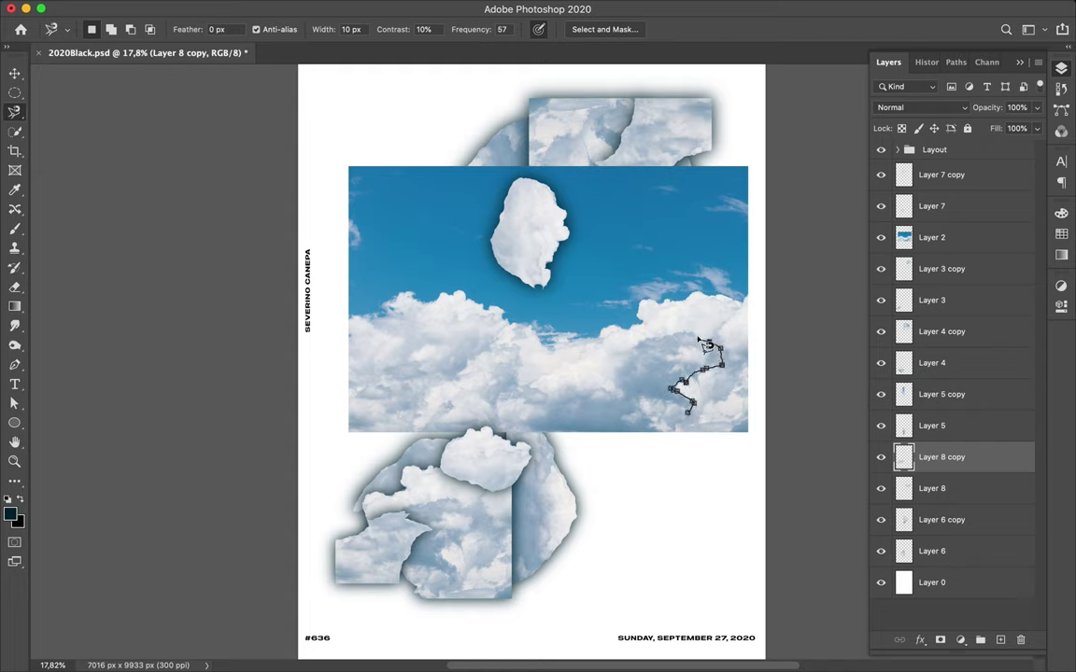
pyautogui.hotkey('ctrl', 'j')
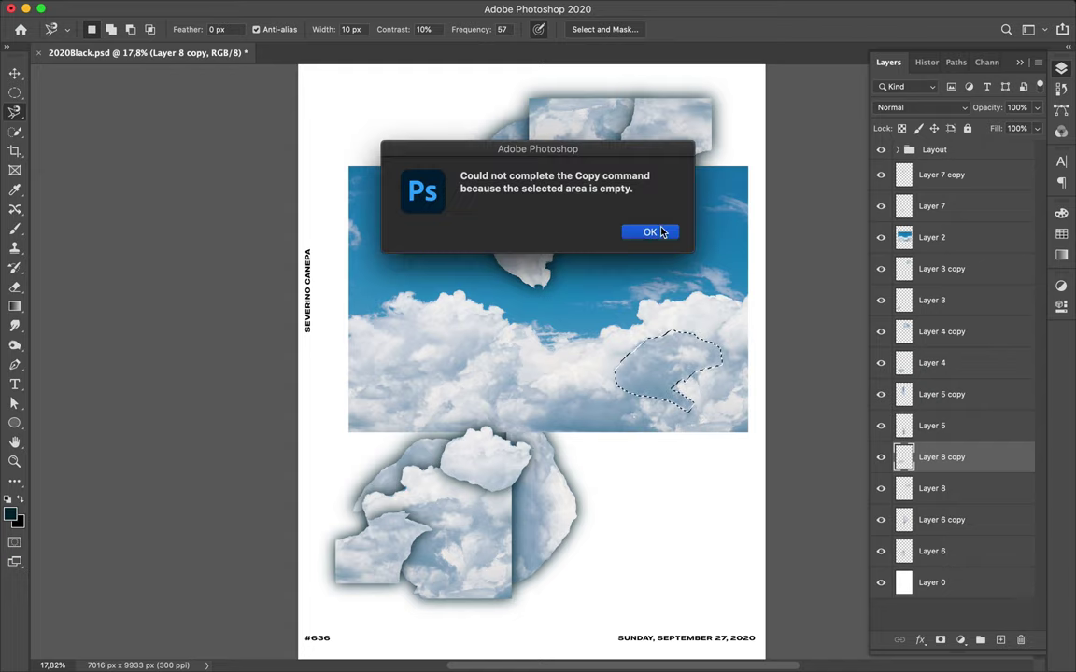
pyautogui.click(660, 233)
pyautogui.click(934, 237)
pyautogui.hotkey('ctrl', 'j')
pyautogui.hotkey('ctrl', 'j')
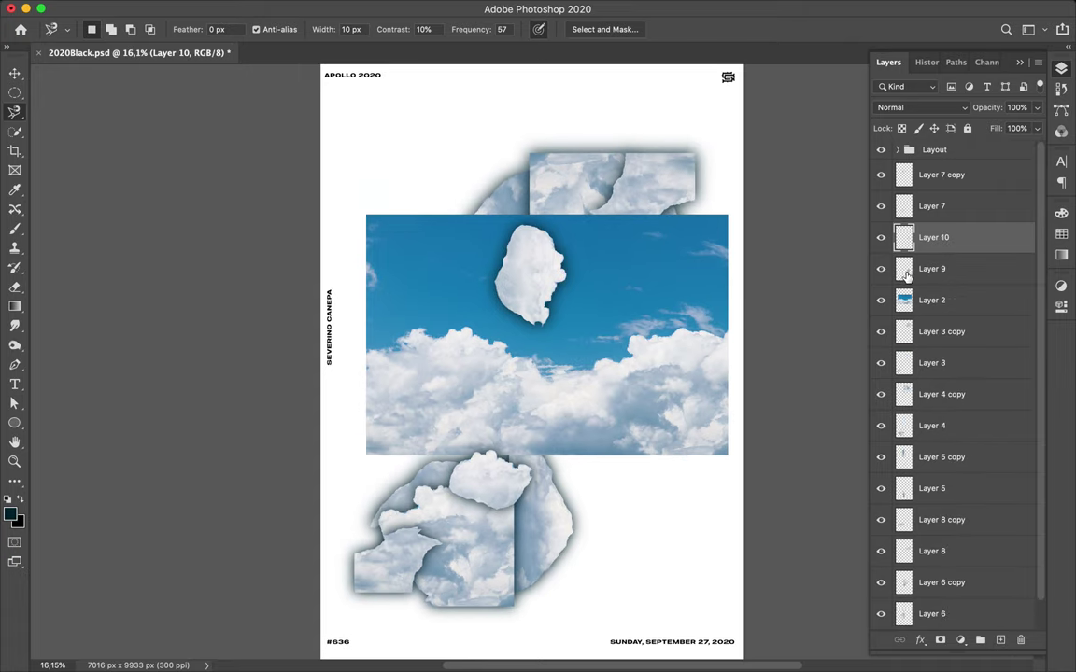
# - Fill a dark shadow shape, blur it, and place it beneath the new cloud piece
pyautogui.hotkey('alt', 'BackSpace')
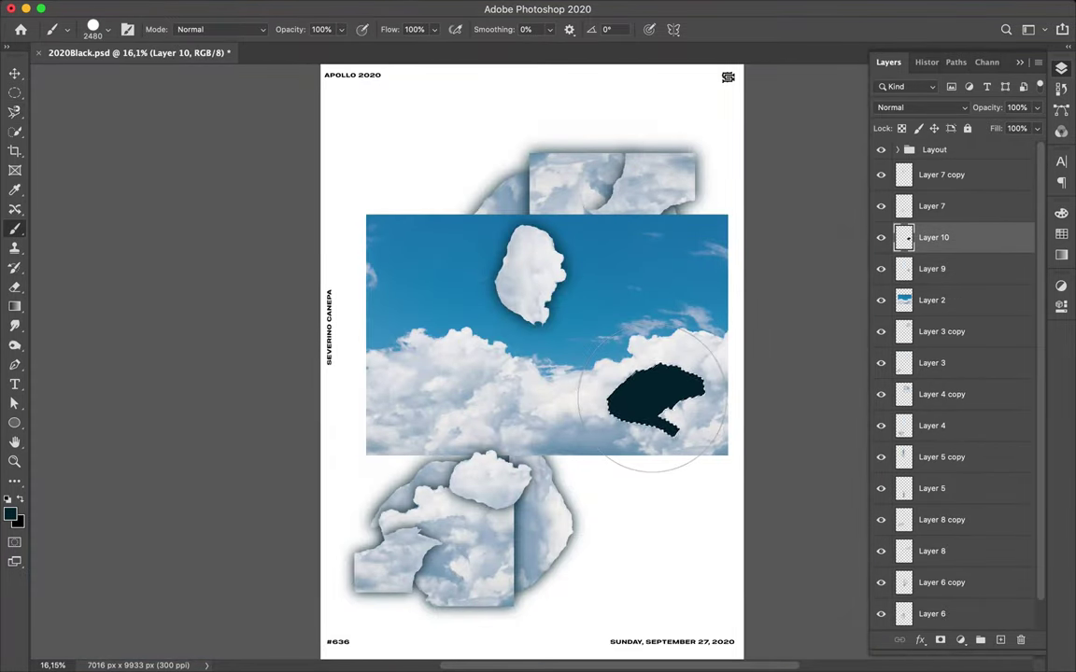
pyautogui.hotkey('ctrl', 'd')
pyautogui.press('m')
pyautogui.click(351, 8)
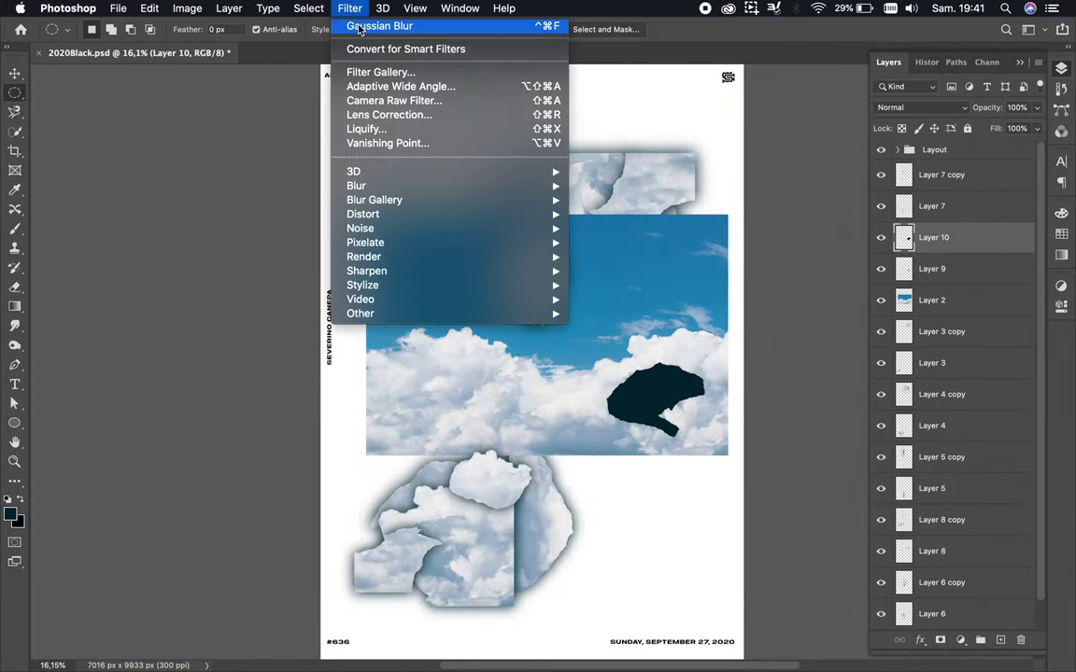
pyautogui.click(359, 26)
pyautogui.moveTo(934, 237); pyautogui.dragTo(934, 269)
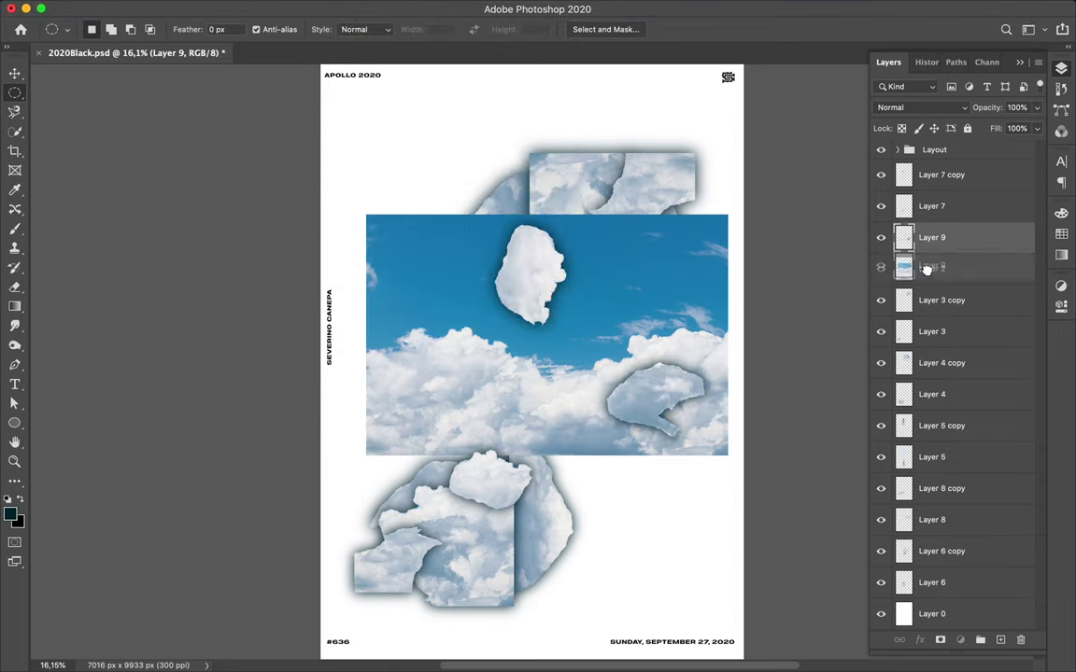
# - Rotate the new fragment (Layer 9) to -90° and position it in the collage centre
pyautogui.click(880, 269)
pyautogui.press('v')
pyautogui.hotkey('ctrl', 't')
pyautogui.moveTo(481, 280); pyautogui.dragTo(414, 374)
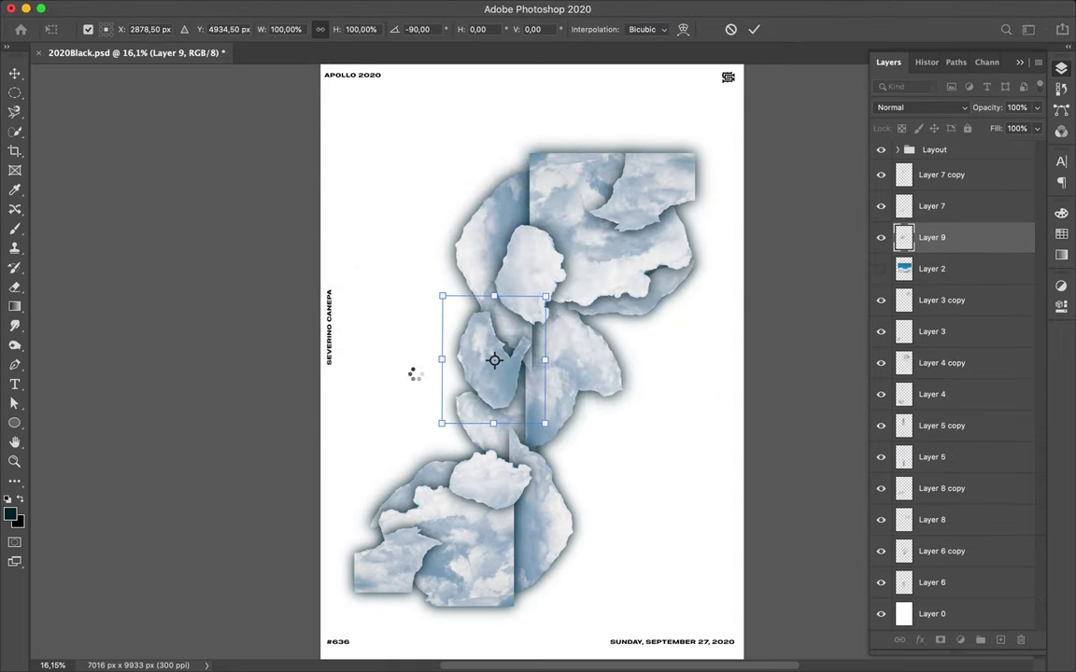
pyautogui.press('Return')
pyautogui.moveTo(934, 237); pyautogui.dragTo(965, 463)
# - Duplicate the fragment, flipped and enlarged at -120%, rotated 165°, toward the lower left
pyautogui.moveTo(493, 360); pyautogui.dragTo(609, 444)
pyautogui.hotkey('ctrl', 't')
pyautogui.click(275, 29)
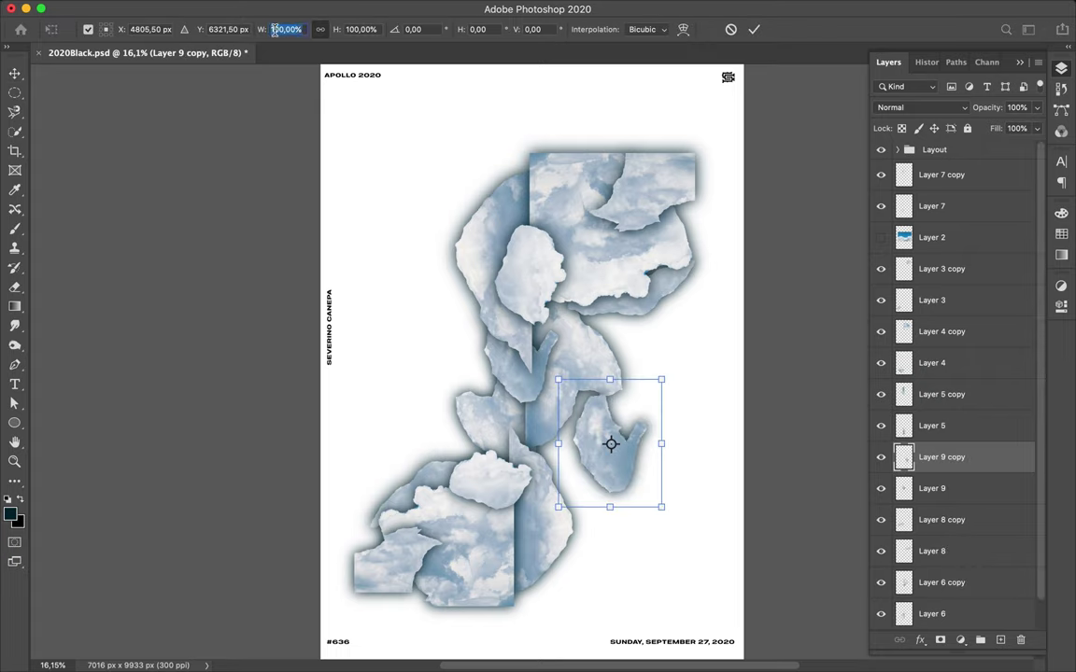
pyautogui.write('-120')
pyautogui.press('Return')
pyautogui.moveTo(680, 528); pyautogui.dragTo(687, 529)
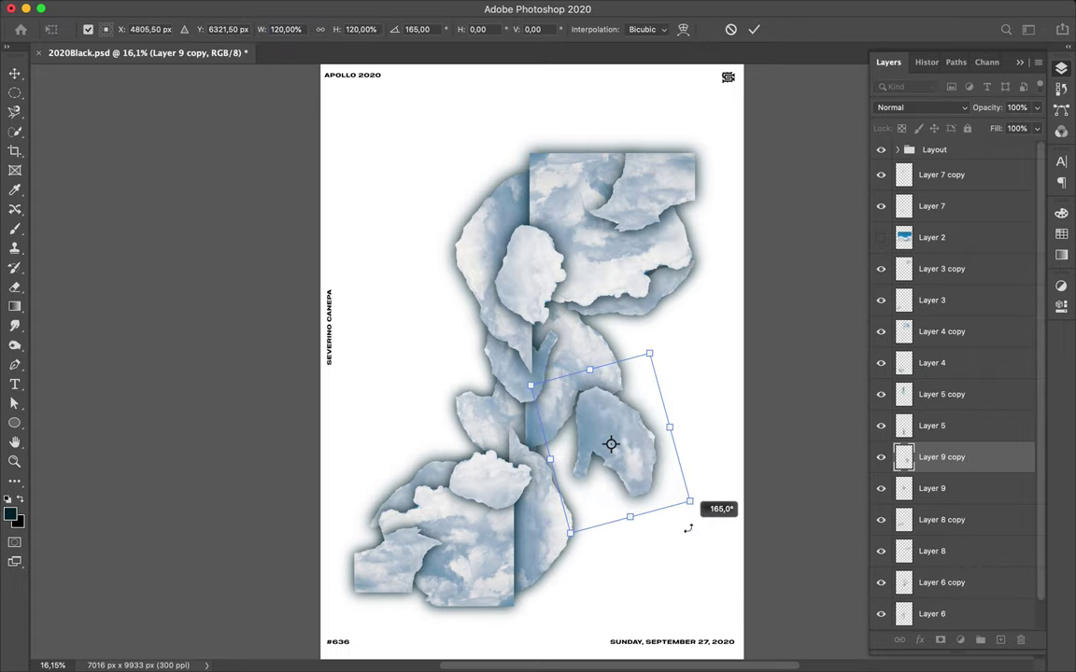
pyautogui.press('Return')
pyautogui.moveTo(610, 444); pyautogui.dragTo(581, 510)
# - Trace another cloud on the sky photo and copy it to its own layer
pyautogui.click(932, 237)
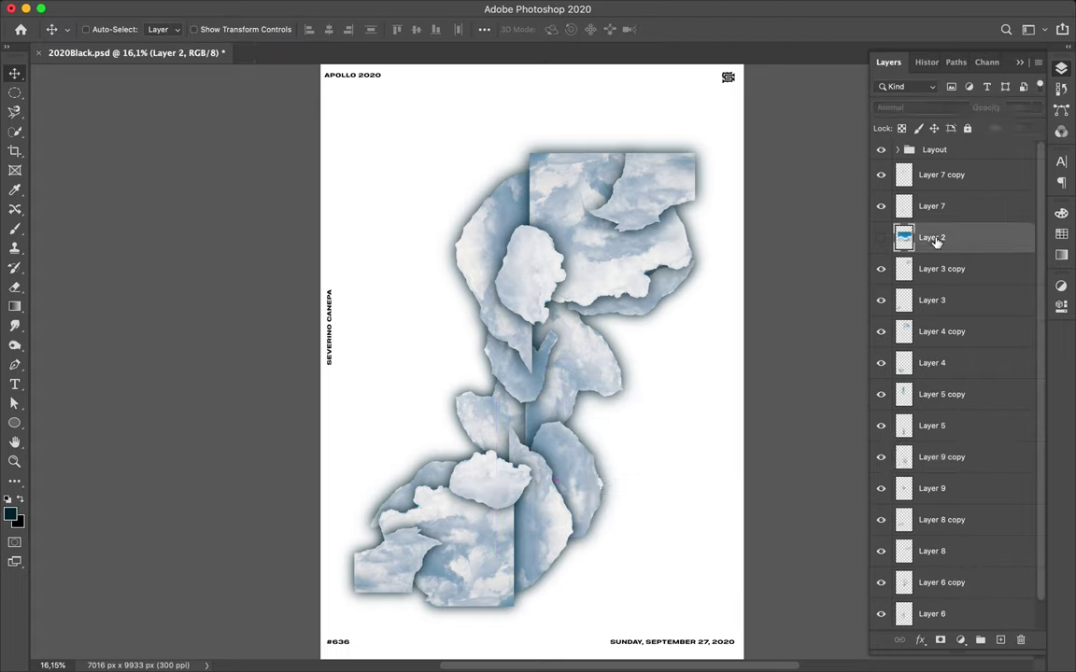
pyautogui.click(880, 237)
pyautogui.press('l')
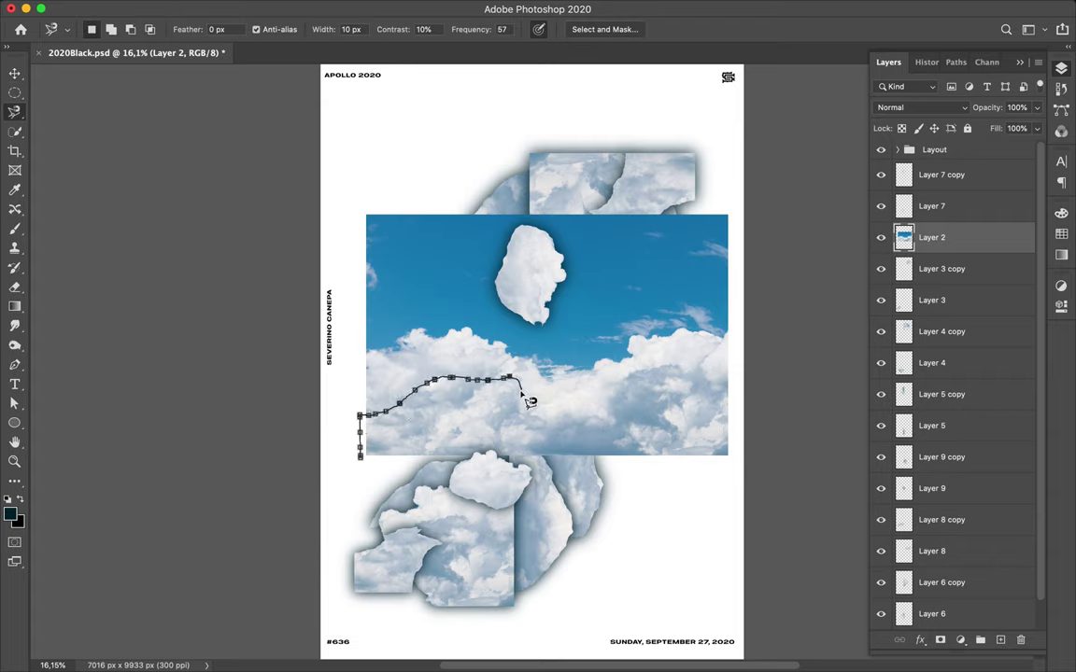
pyautogui.hotkey('ctrl', 'j')
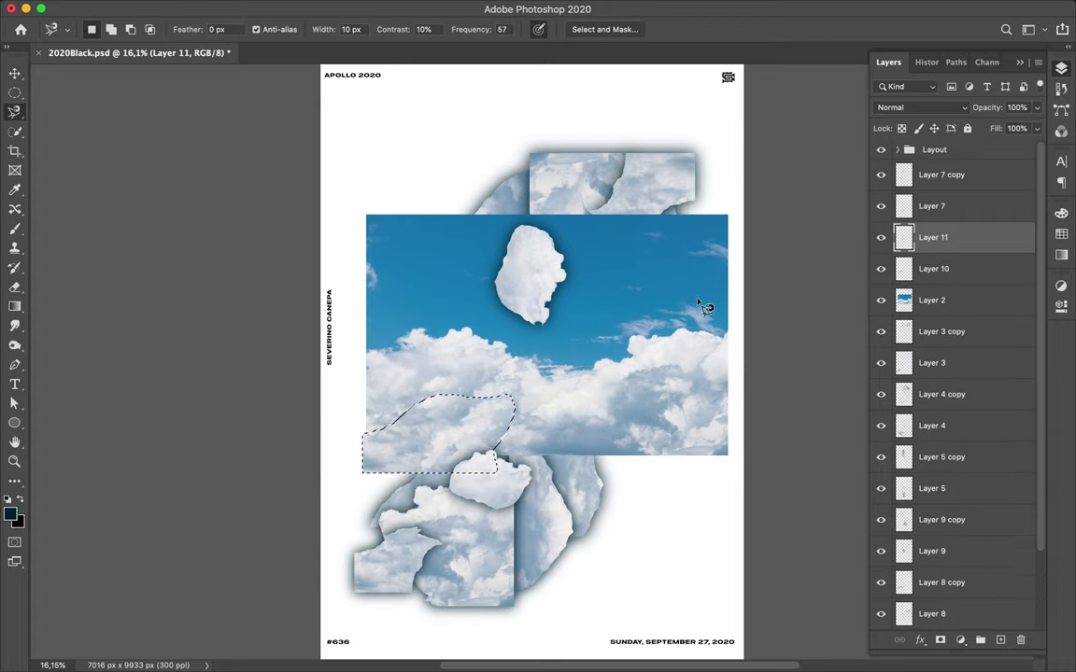
# - Paint a dark shadow, blur it, and merge it beneath the new cloud piece
pyautogui.press('b')
pyautogui.moveTo(449, 411); pyautogui.dragTo(349, 444)
pyautogui.press('m')
pyautogui.hotkey('ctrl', 'd')
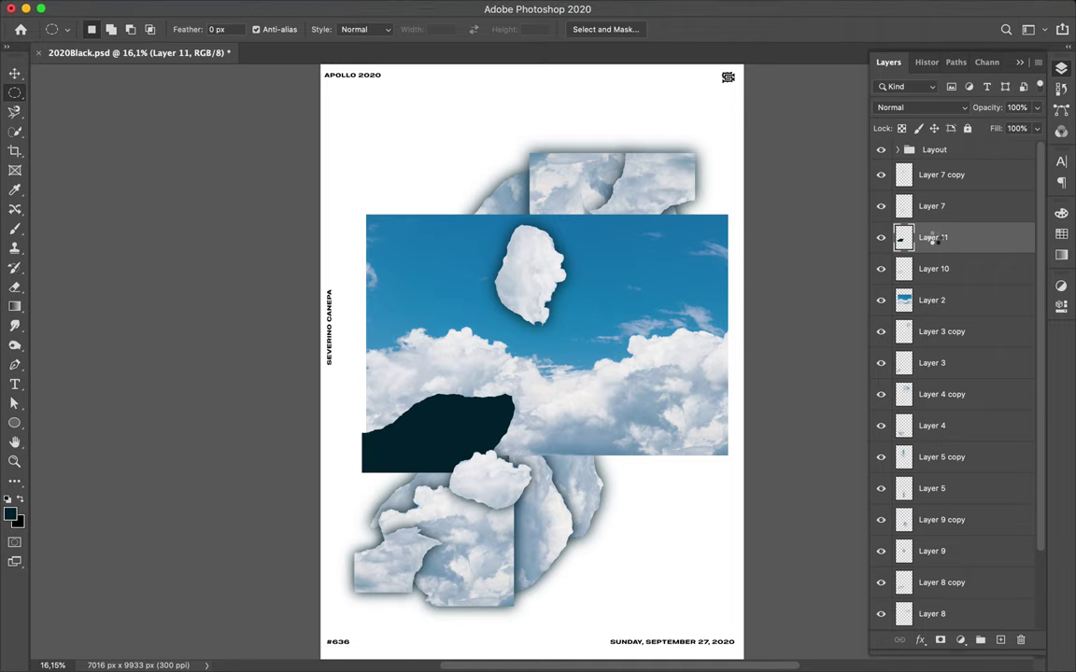
pyautogui.hotkey('ctrl', 'f')
pyautogui.moveTo(934, 241); pyautogui.dragTo(938, 280)
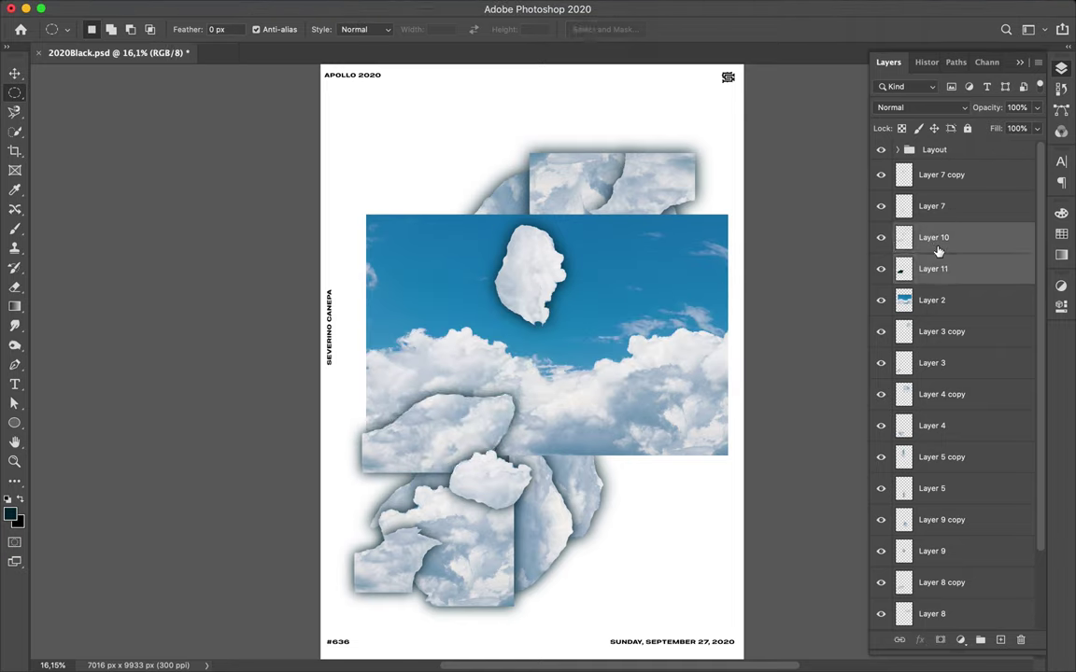
pyautogui.hotkey('ctrl', 'e')
# - Move the shadowed piece to the collage's left side, above Layer 8 in the stack
pyautogui.click(881, 269)
pyautogui.press('v')
pyautogui.hotkey('ctrl', 't')
pyautogui.moveTo(504, 327)
pyautogui.mouseDown()
pyautogui.moveTo(435, 378)
pyautogui.moveTo(412, 413)
pyautogui.mouseUp()
pyautogui.press('Return')
pyautogui.moveTo(934, 237); pyautogui.dragTo(951, 572)
# - Add a 120% enlarged copy to the right, placed lower in the layer stack
pyautogui.moveTo(411, 420)
pyautogui.mouseDown()
pyautogui.moveTo(422, 431)
pyautogui.moveTo(640, 326)
pyautogui.mouseUp()
pyautogui.hotkey('ctrl', 't')
pyautogui.click(277, 29)
pyautogui.write('120')
pyautogui.press('Return')
pyautogui.scroll(-3, 945, 584)
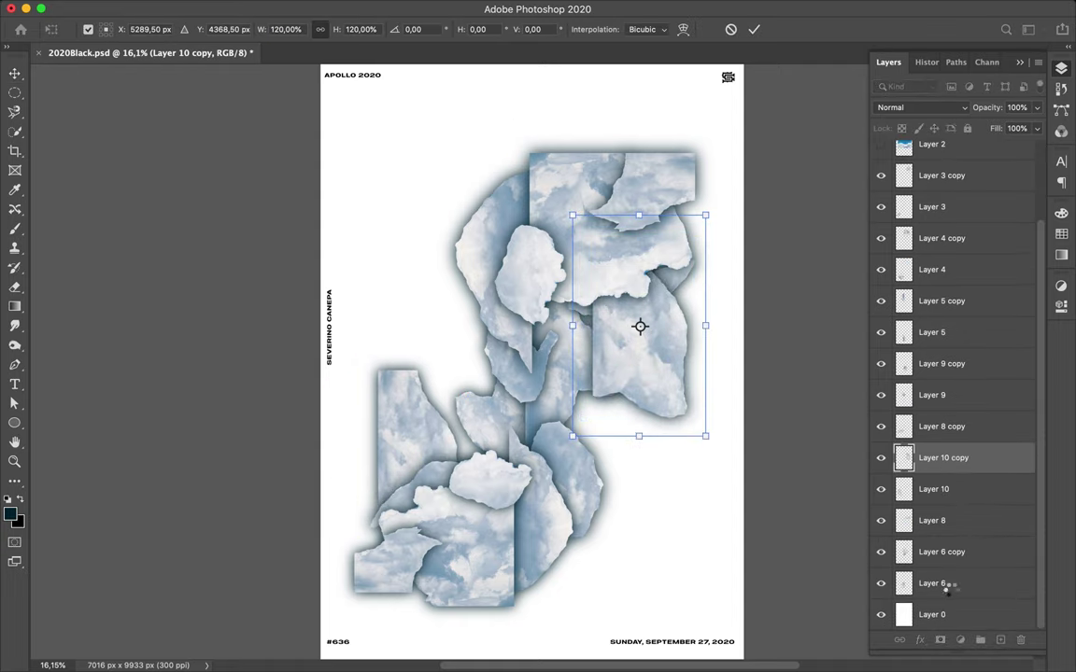
pyautogui.moveTo(943, 459); pyautogui.dragTo(944, 598)
pyautogui.moveTo(653, 367); pyautogui.dragTo(645, 397)
# - Trace a vertical cloud strip on the sky photo and copy it to its own layer
pyautogui.scroll(3, 1009, 371)
pyautogui.click(881, 237)
pyautogui.click(934, 237)
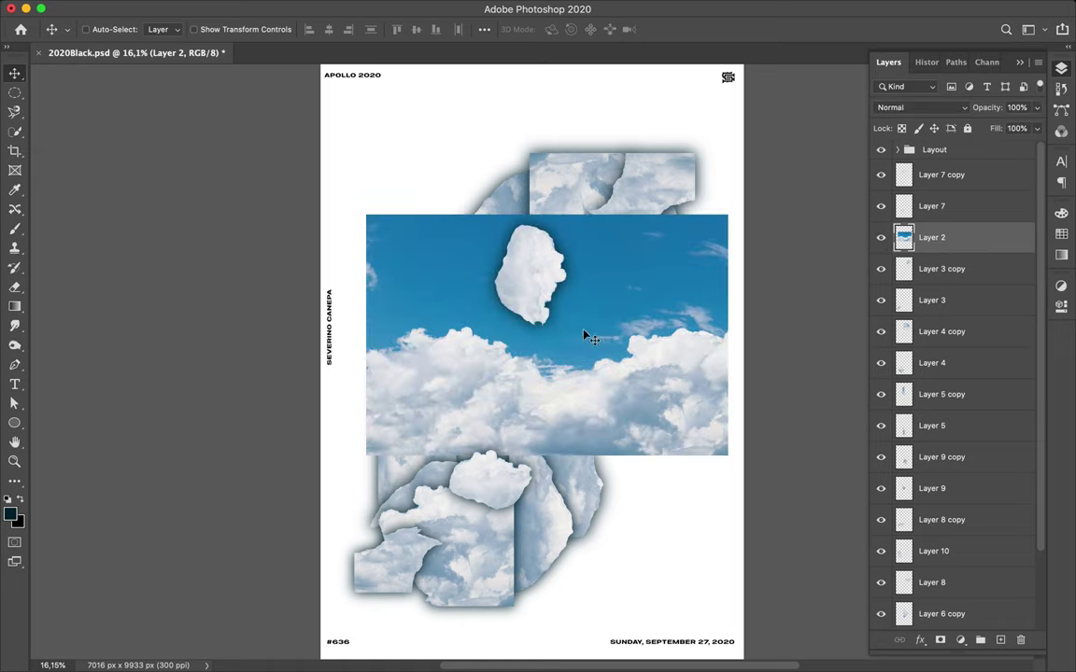
pyautogui.press('l')
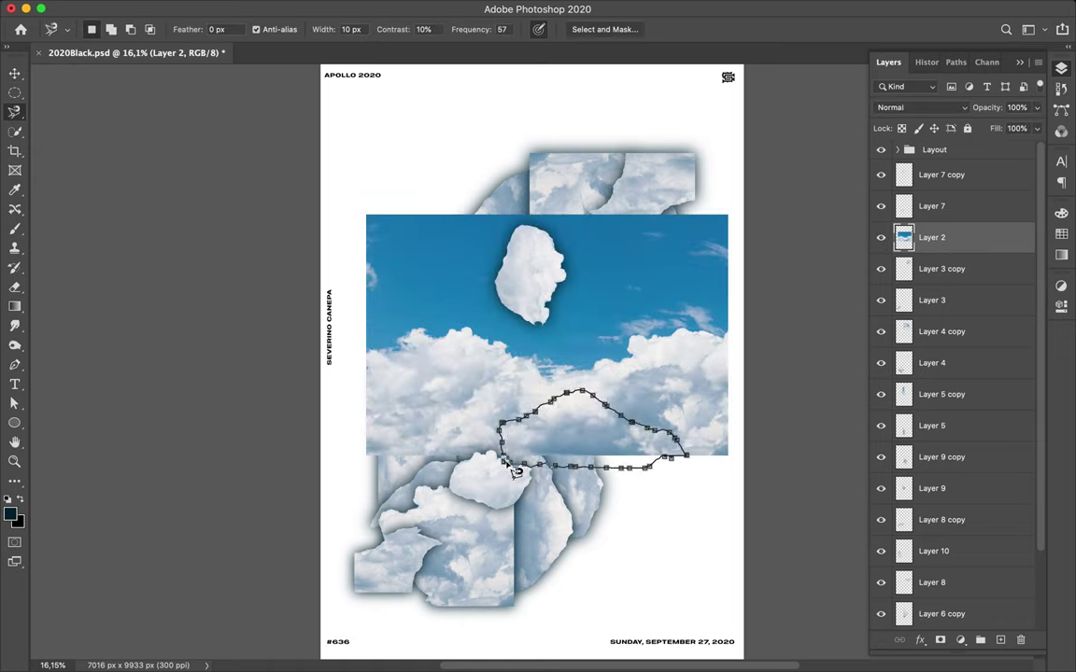
pyautogui.click(516, 472)
pyautogui.hotkey('ctrl', 'j')
# - Paint a dark shadow on a new layer, blur it, and merge it under the strip
pyautogui.hotkey('ctrl', 'shift', 'alt', 'n')
pyautogui.press('b')
pyautogui.moveTo(523, 420)
pyautogui.mouseDown()
pyautogui.moveTo(601, 467)
pyautogui.moveTo(560, 435)
pyautogui.mouseUp()
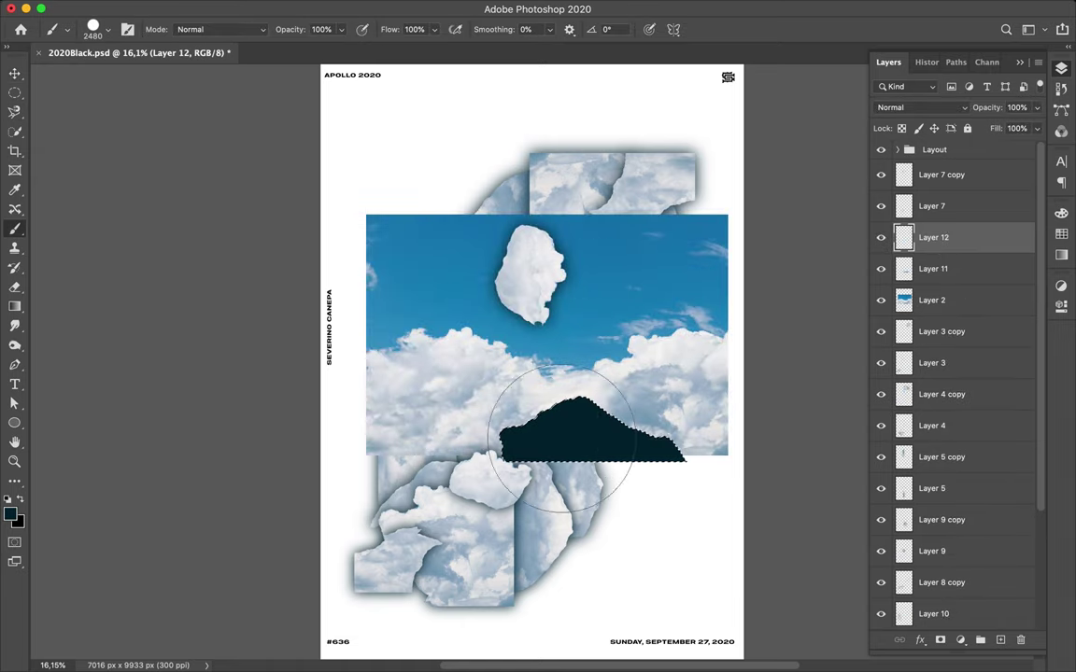
pyautogui.hotkey('ctrl', 'd')
pyautogui.press('m')
pyautogui.click(349, 9)
pyautogui.click(374, 24)
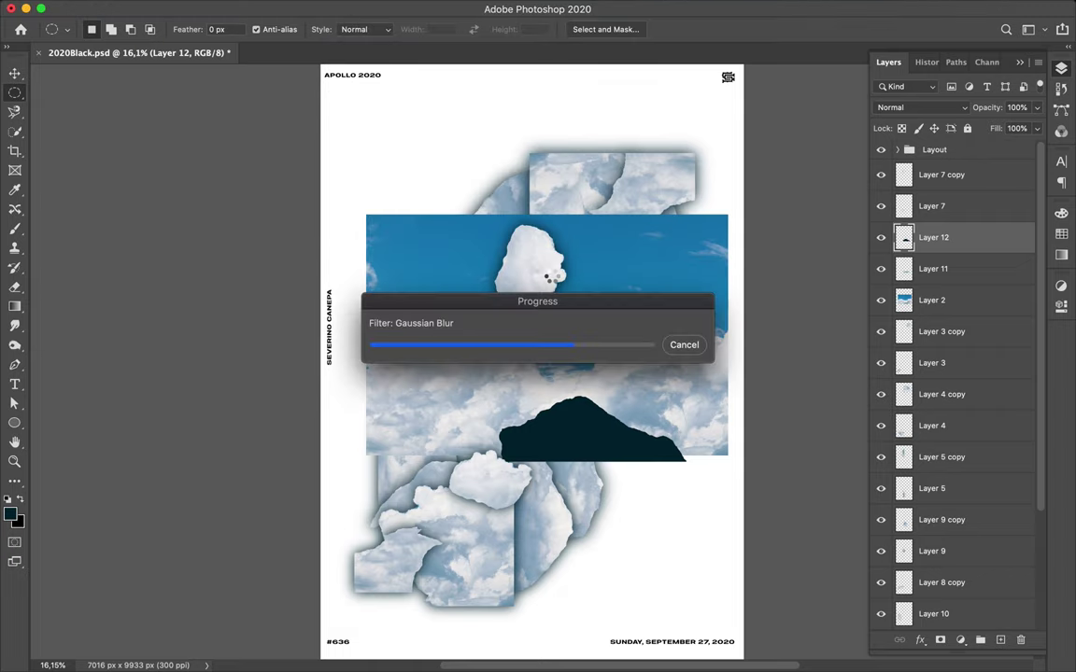
pyautogui.hotkey('ctrl', 'e')
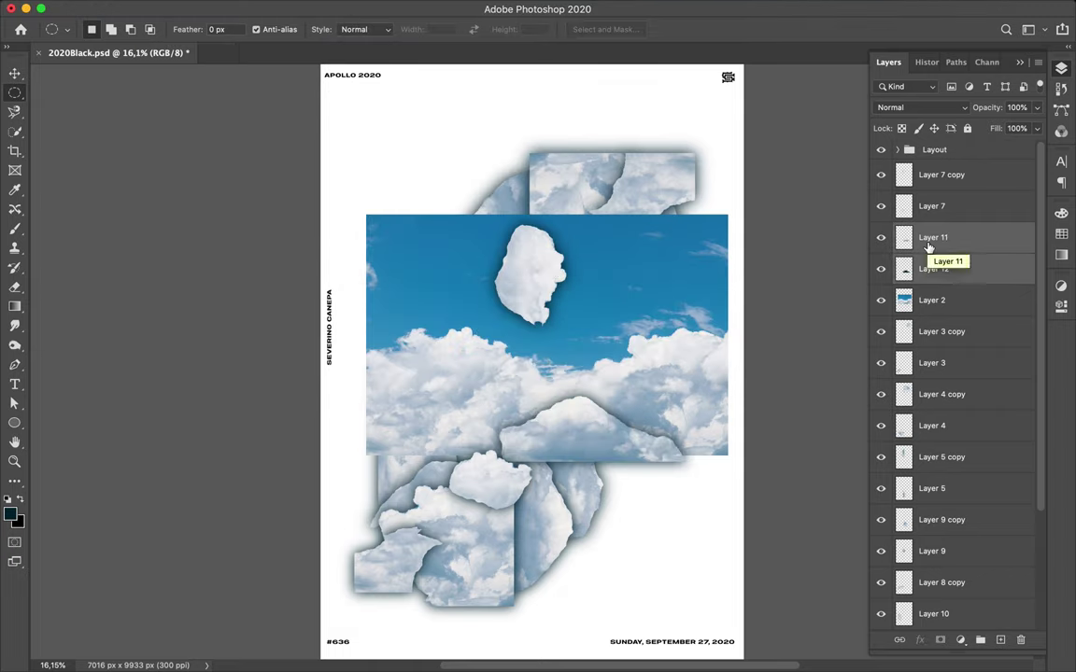
pyautogui.moveTo(930, 268); pyautogui.dragTo(930, 313)
# - Rotate the strip (Layer 11) upright on the left and move it just above Layer 0
pyautogui.click(881, 237)
pyautogui.press('v')
pyautogui.moveTo(584, 430); pyautogui.dragTo(408, 339)
pyautogui.hotkey('ctrl', 't')
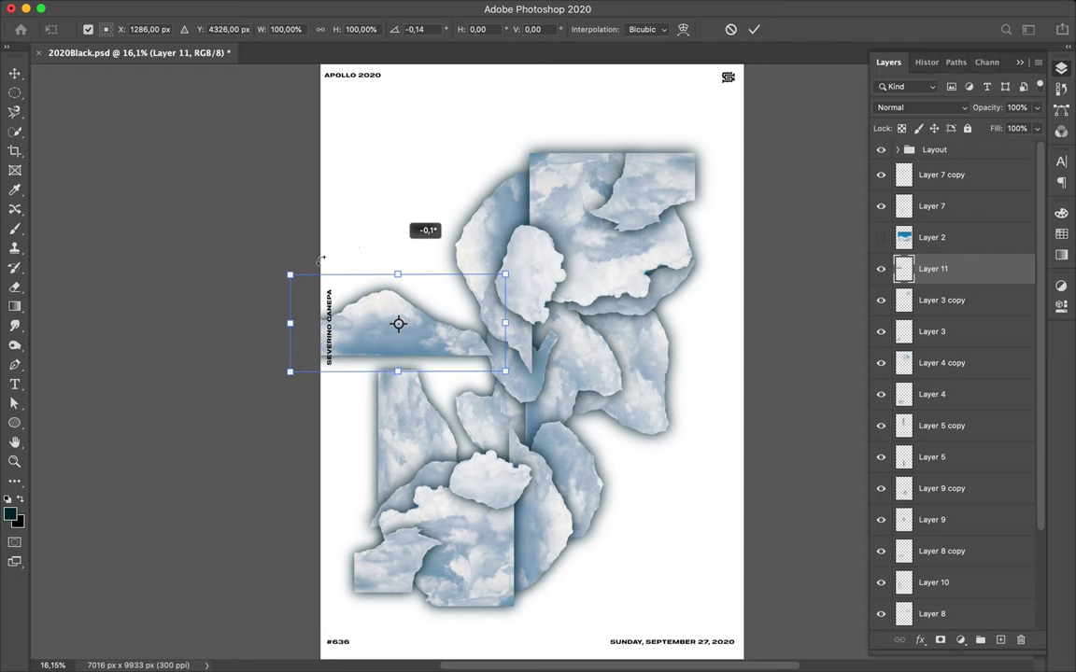
pyautogui.moveTo(420, 233); pyautogui.dragTo(485, 346)
pyautogui.press('Return')
pyautogui.moveTo(382, 336); pyautogui.dragTo(460, 406)
pyautogui.moveTo(931, 268); pyautogui.dragTo(971, 597)
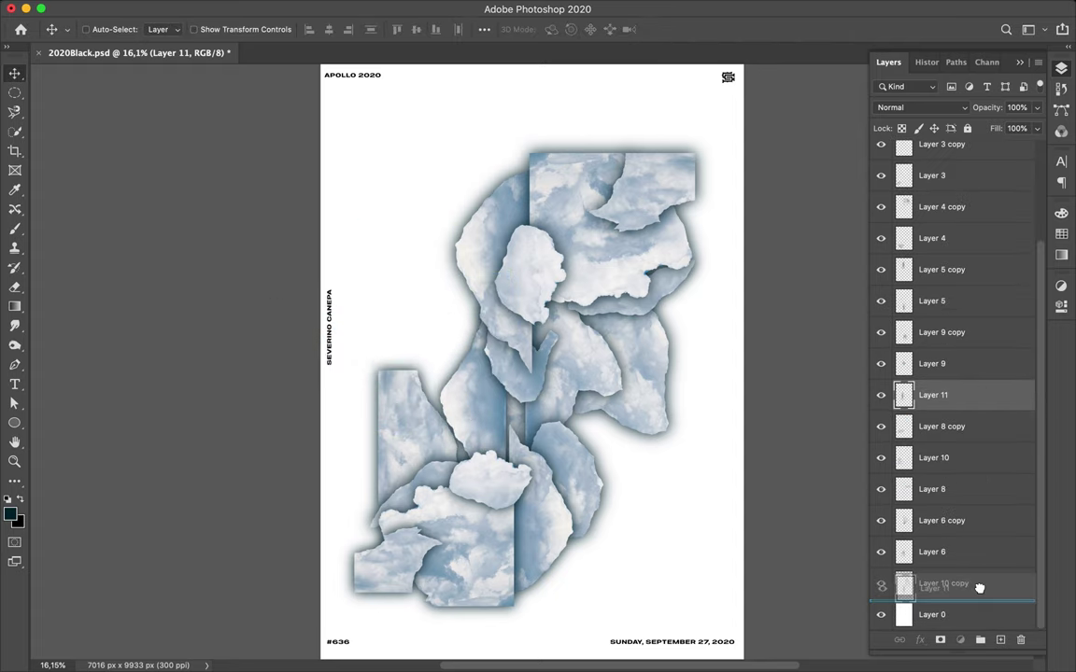
# - Add a flipped, enlarged copy of the strip along the lower right and save the document
pyautogui.moveTo(461, 335)
pyautogui.mouseDown()
pyautogui.moveTo(472, 369)
pyautogui.moveTo(576, 492)
pyautogui.mouseUp()
pyautogui.hotkey('ctrl', 't')
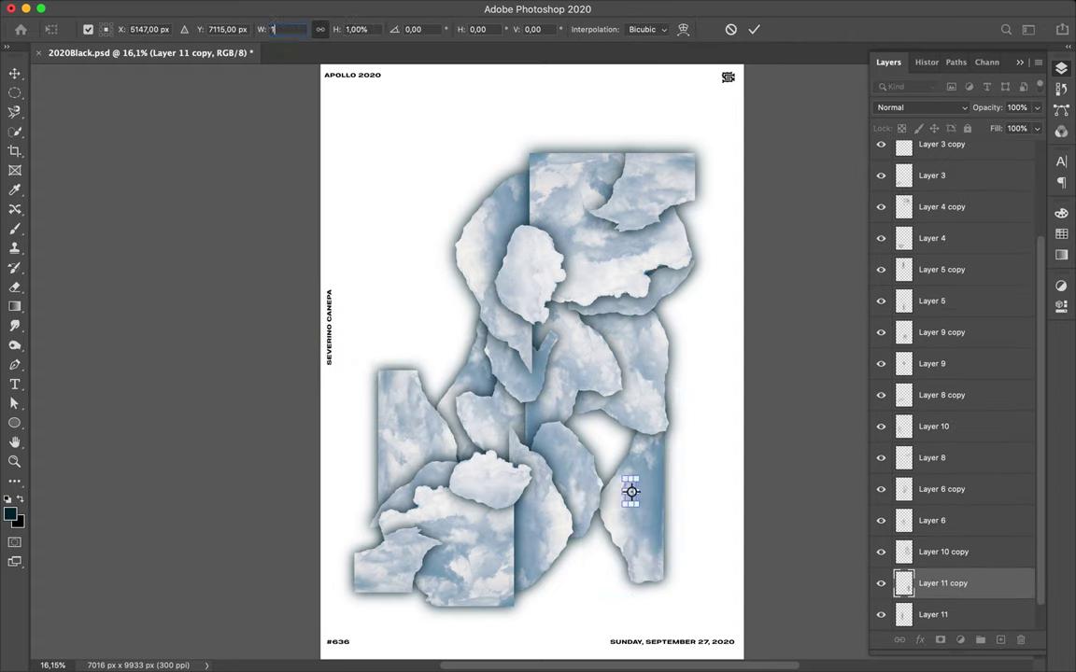
pyautogui.moveTo(589, 386)
pyautogui.mouseDown()
pyautogui.moveTo(587, 598)
pyautogui.moveTo(619, 558)
pyautogui.moveTo(581, 579)
pyautogui.mouseUp()
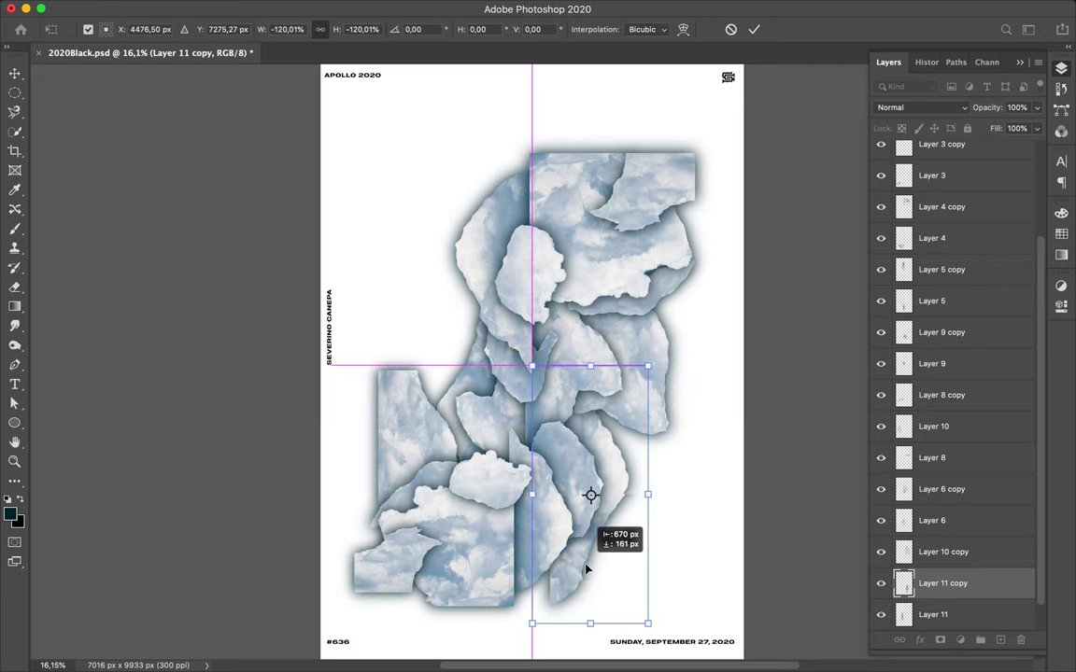
pyautogui.press('Return')
pyautogui.hotkey('ctrl', 's')
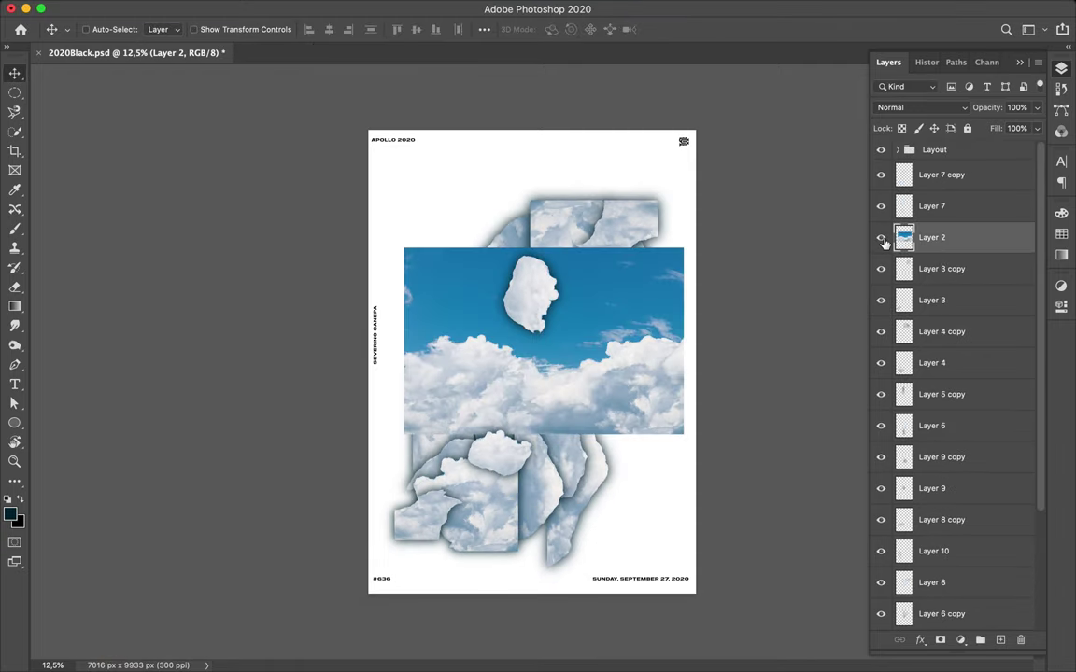
pyautogui.scroll(2, 534, 284)
# - Trace a cloud on the sky photo, copy it to a new layer, and fill a black shadow
pyautogui.press('l')
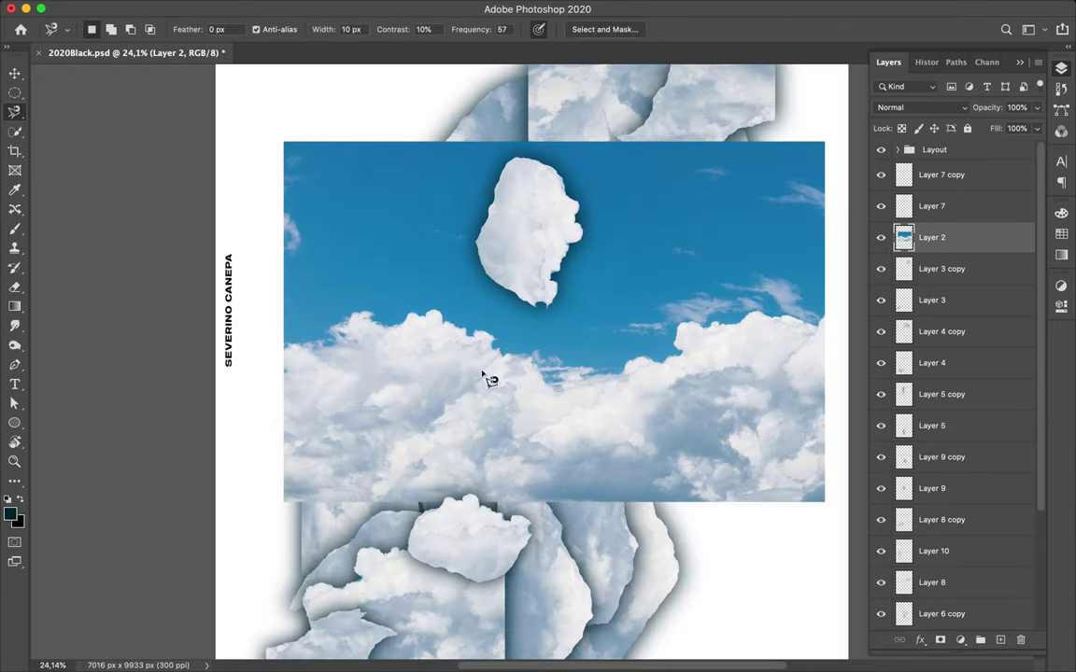
pyautogui.doubleClick(364, 414)
pyautogui.hotkey('ctrl', 'j')
pyautogui.keyDown('ctrl'); pyautogui.click(903, 237); pyautogui.keyUp('ctrl')
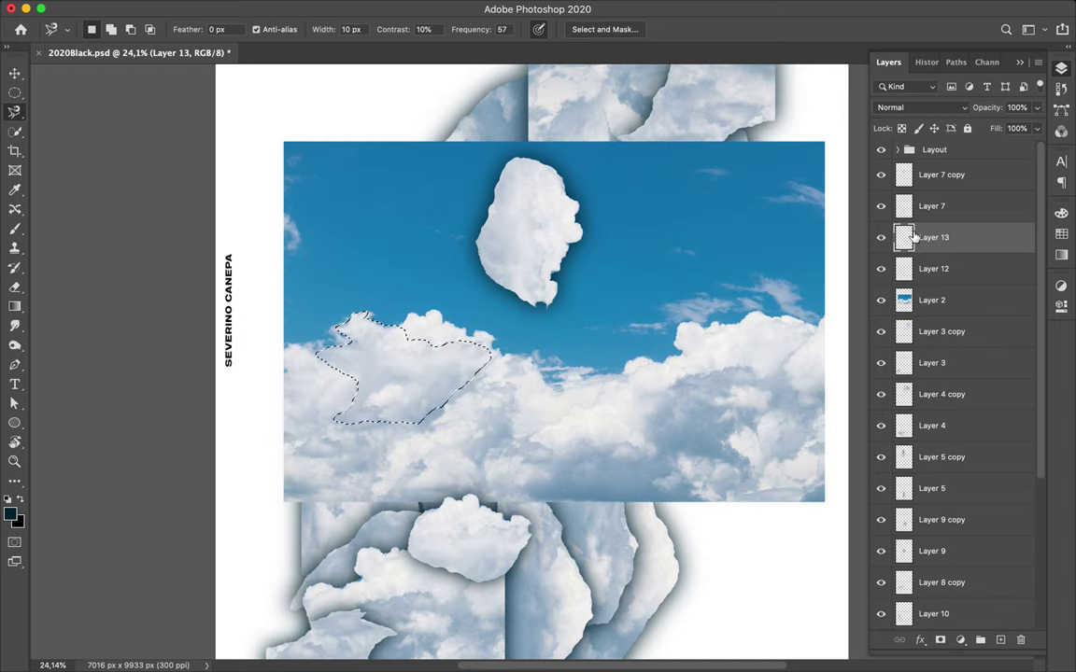
pyautogui.press('b')
pyautogui.hotkey('alt', 'BackSpace')
# - Gaussian-blur the black shadow and merge it into the cloud layer
pyautogui.press('m')
pyautogui.hotkey('ctrl', 'd')
pyautogui.click(349, 9)
pyautogui.moveTo(356, 186)
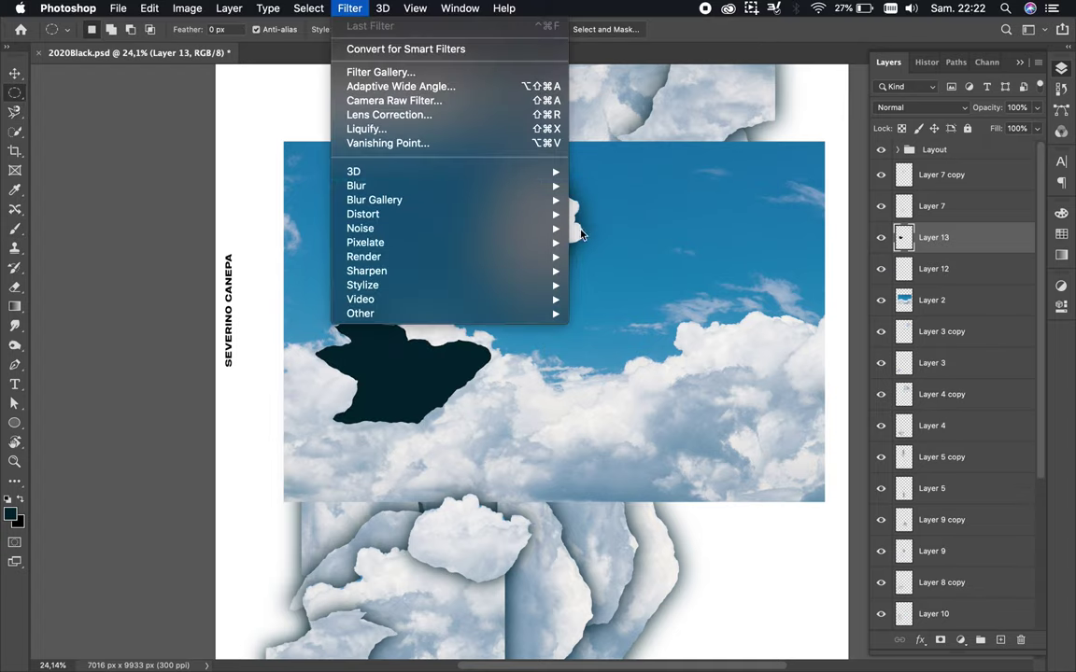
pyautogui.click(622, 242)
pyautogui.click(775, 144)
pyautogui.hotkey('ctrl', 'e')
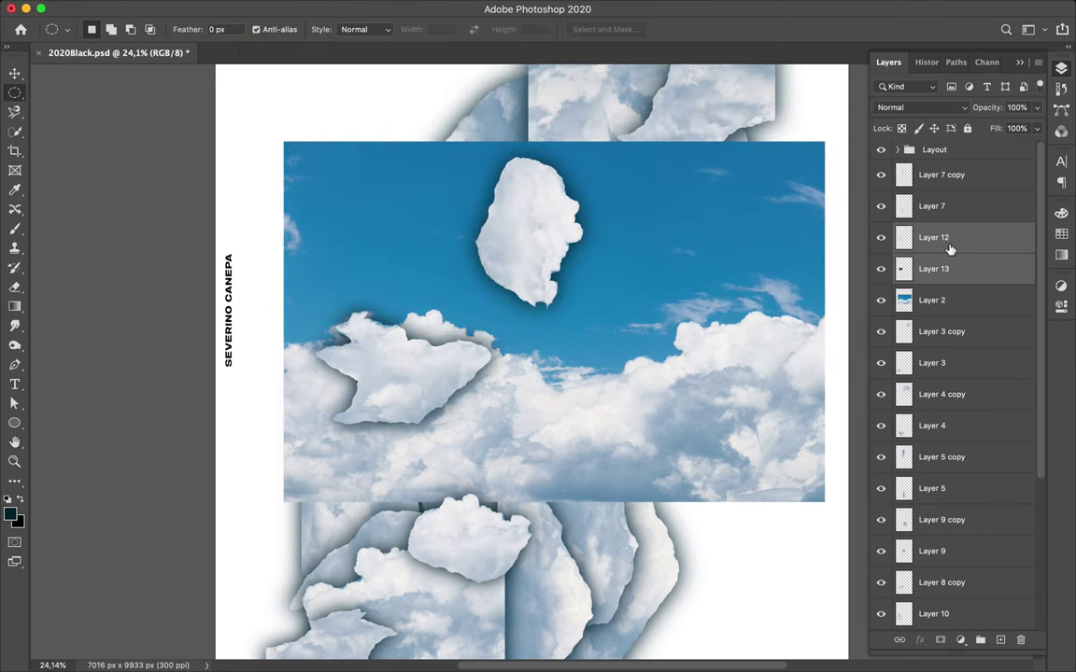
# - Move Layer 12 below Layer 11 and add a 120% enlarged, rotated copy at upper left
pyautogui.click(880, 269)
pyautogui.press('v')
pyautogui.moveTo(934, 237); pyautogui.dragTo(945, 583)
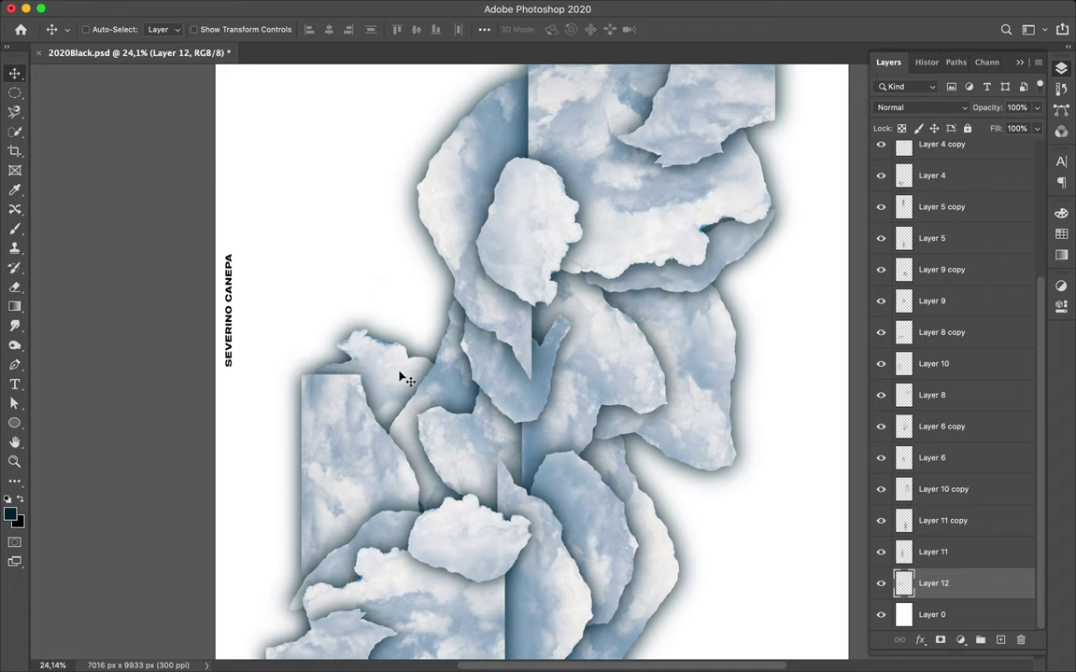
pyautogui.moveTo(400, 377); pyautogui.dragTo(390, 252)
pyautogui.hotkey('ctrl', 't')
pyautogui.click(280, 29)
pyautogui.write('120')
pyautogui.moveTo(263, 97)
pyautogui.mouseDown()
pyautogui.moveTo(542, 361)
pyautogui.moveTo(361, 287)
pyautogui.moveTo(400, 267)
pyautogui.moveTo(468, 163)
pyautogui.mouseUp()
pyautogui.press('Return')
# - Show the sky photo layer again and begin tracing another cloud
pyautogui.scroll(5, 953, 374)
pyautogui.click(880, 238)
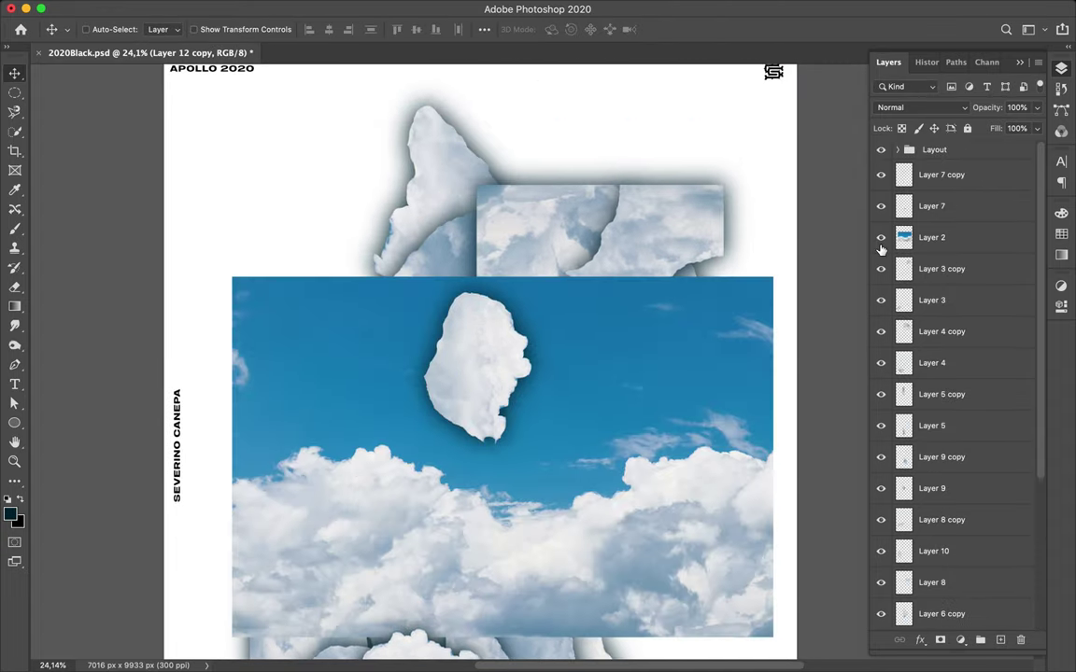
pyautogui.scroll(-3, 609, 389)
pyautogui.press('l')
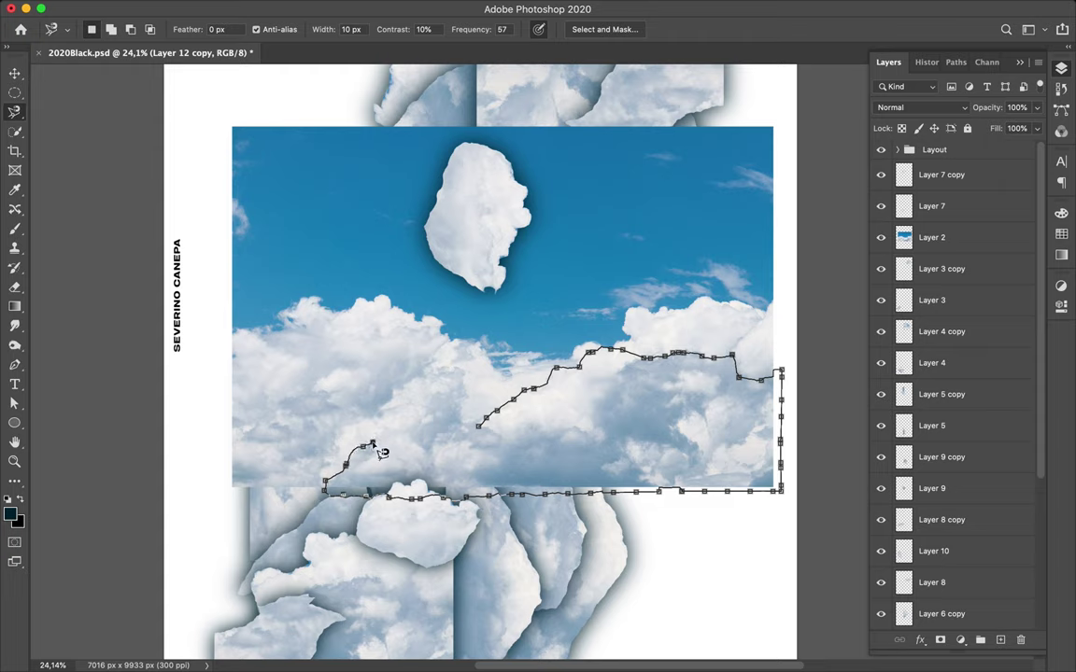
# - Copy the traced cloud area from the sky photo to a new layer and move it up-left
pyautogui.doubleClick(447, 445)
pyautogui.hotkey('ctrl', 'c')
pyautogui.press('Return')
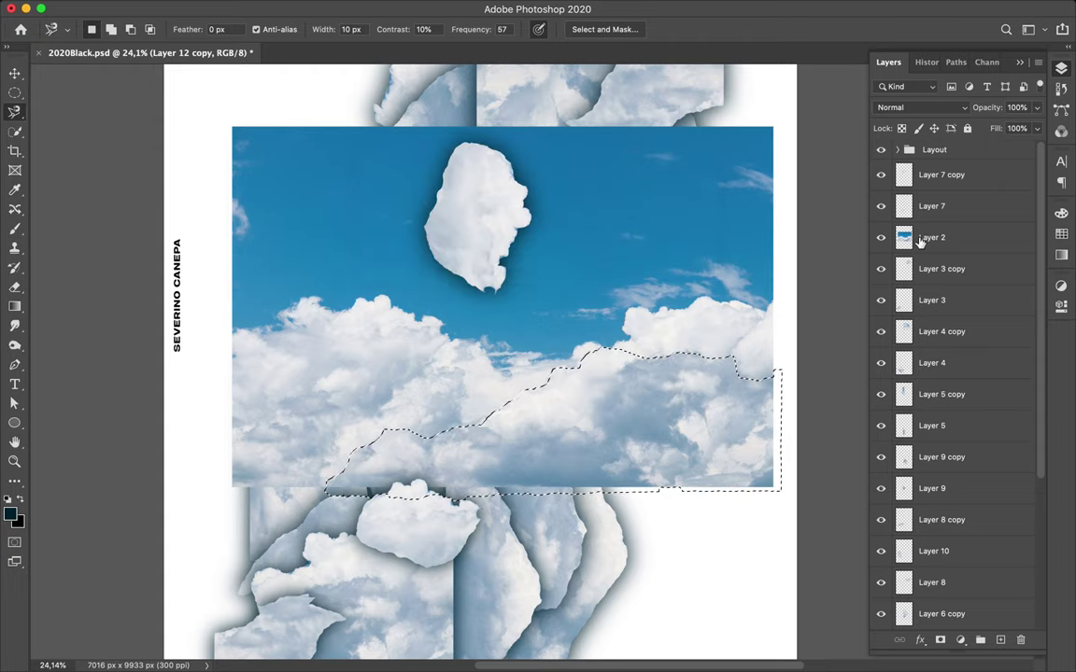
pyautogui.keyDown('ctrl'); pyautogui.click(542, 331); pyautogui.keyUp('ctrl')
pyautogui.hotkey('ctrl', 'j')
pyautogui.press('v')
pyautogui.moveTo(601, 446); pyautogui.dragTo(522, 396)
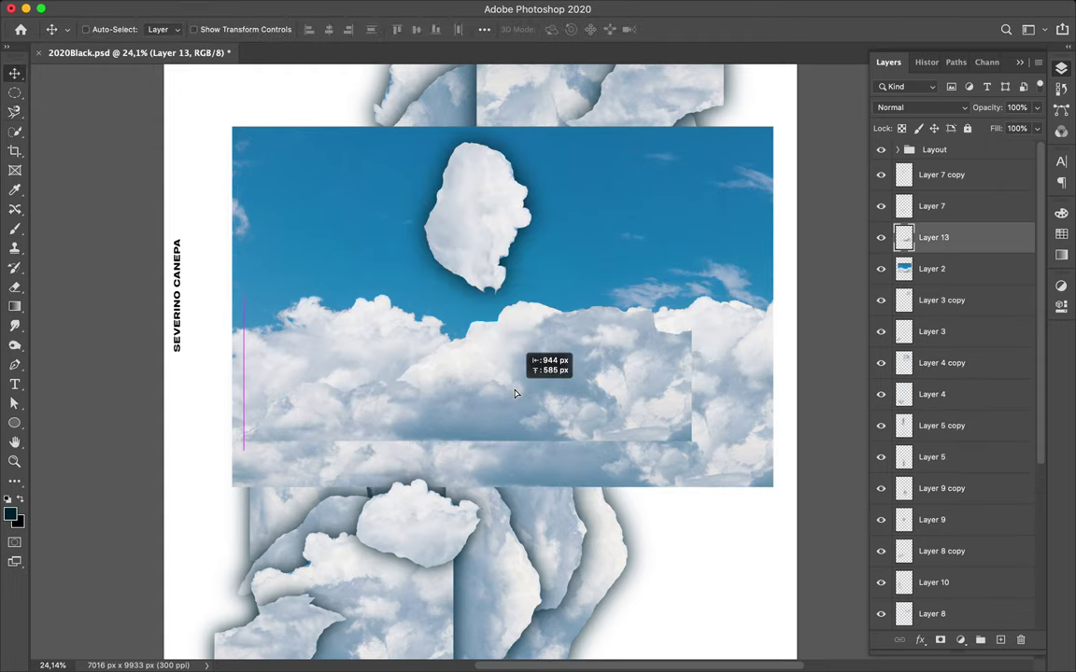
# - Paint a dark navy shadow on a new layer and soften it with Gaussian Blur
pyautogui.click(999, 640)
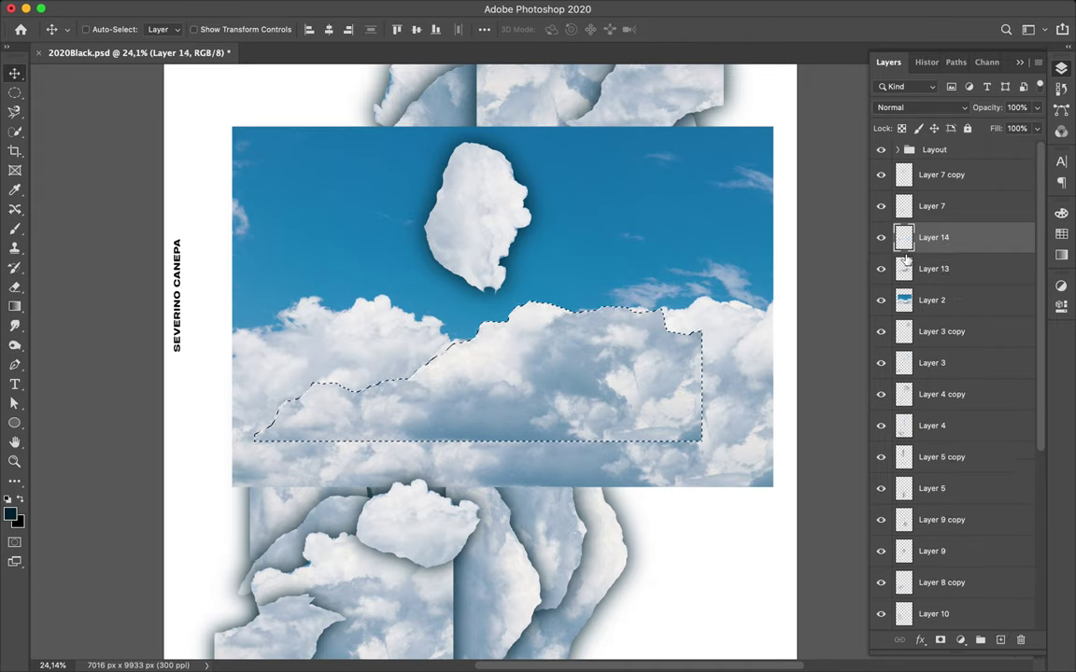
pyautogui.press('b')
pyautogui.moveTo(280, 411); pyautogui.dragTo(648, 384)
pyautogui.press('m')
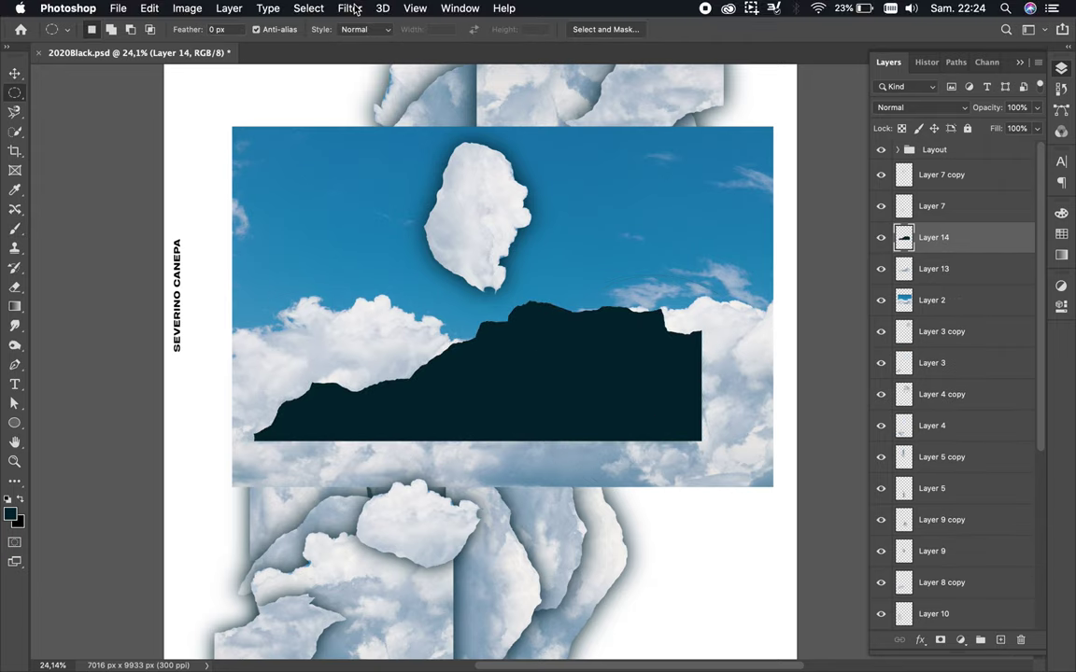
pyautogui.click(348, 9)
pyautogui.click(355, 31)
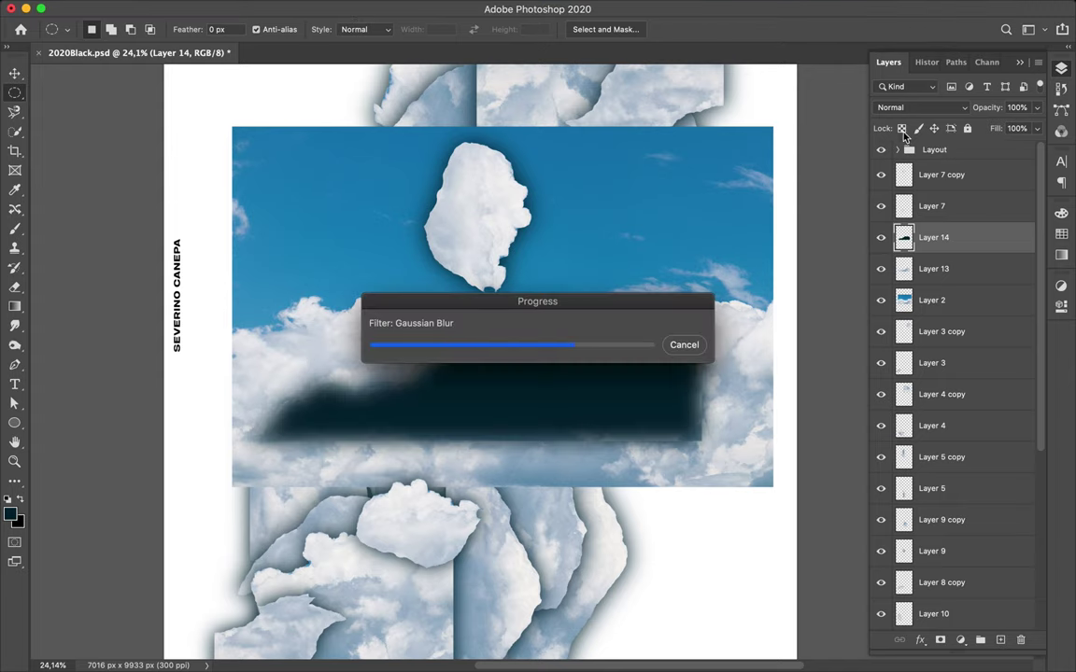
# - Hide the sky photo and restack Layer 13 below Layer 12
pyautogui.moveTo(934, 237); pyautogui.dragTo(951, 280)
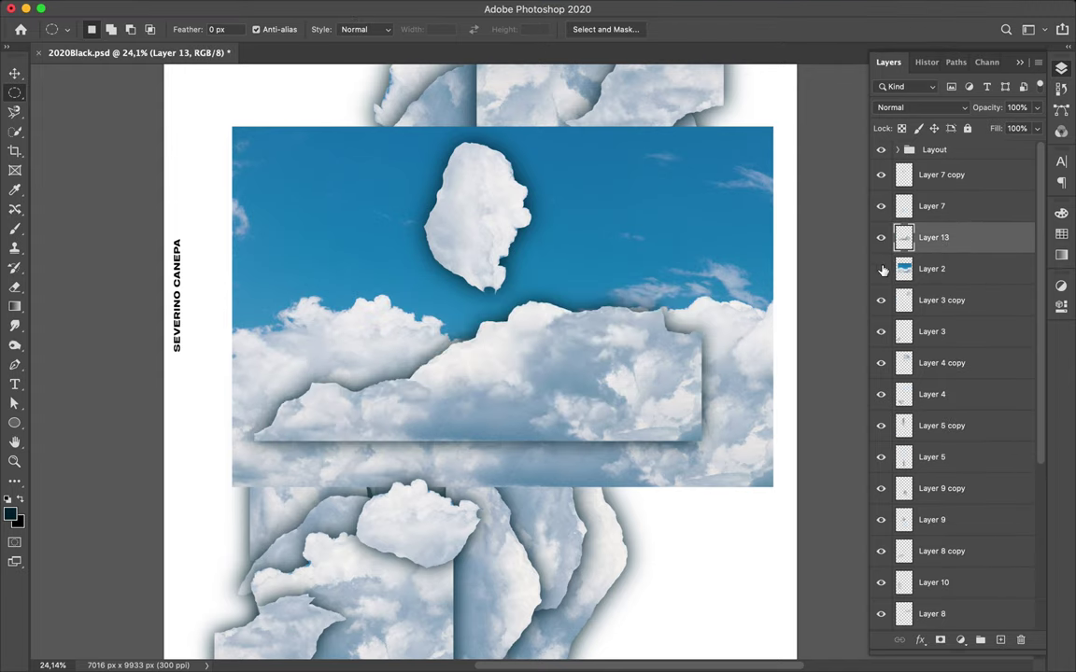
pyautogui.click(881, 269)
pyautogui.moveTo(934, 237); pyautogui.dragTo(934, 567)
pyautogui.moveTo(954, 589); pyautogui.dragTo(957, 598)
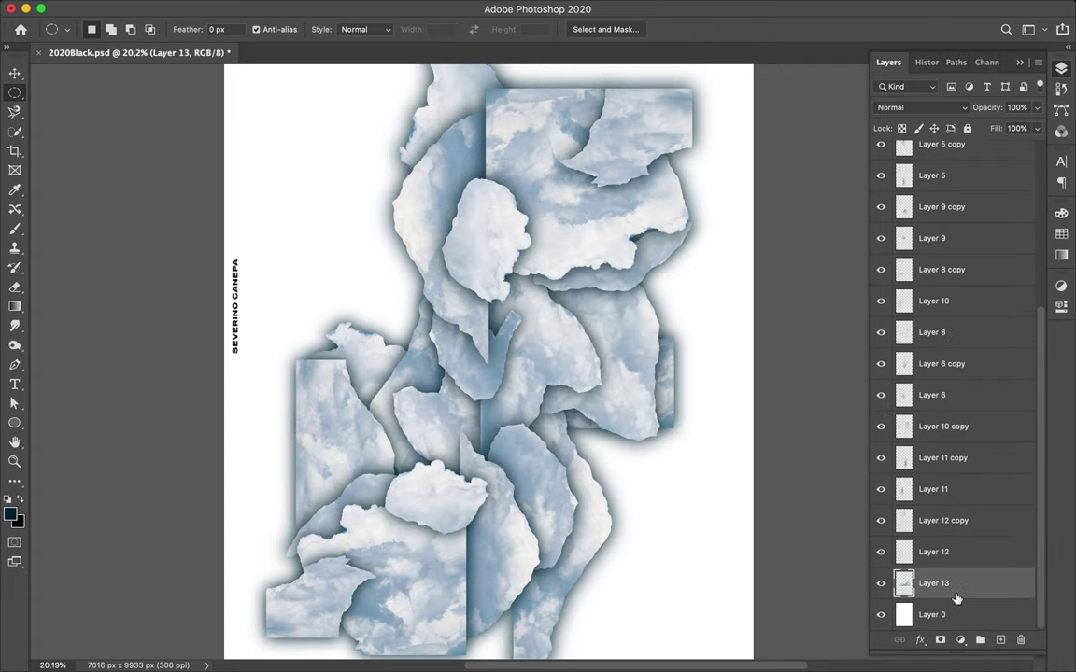
# - Reposition the new cloud piece on the poster, abandoning a -45° rotation
pyautogui.hotkey('ctrl', 't')
pyautogui.moveTo(696, 297); pyautogui.dragTo(560, 173)
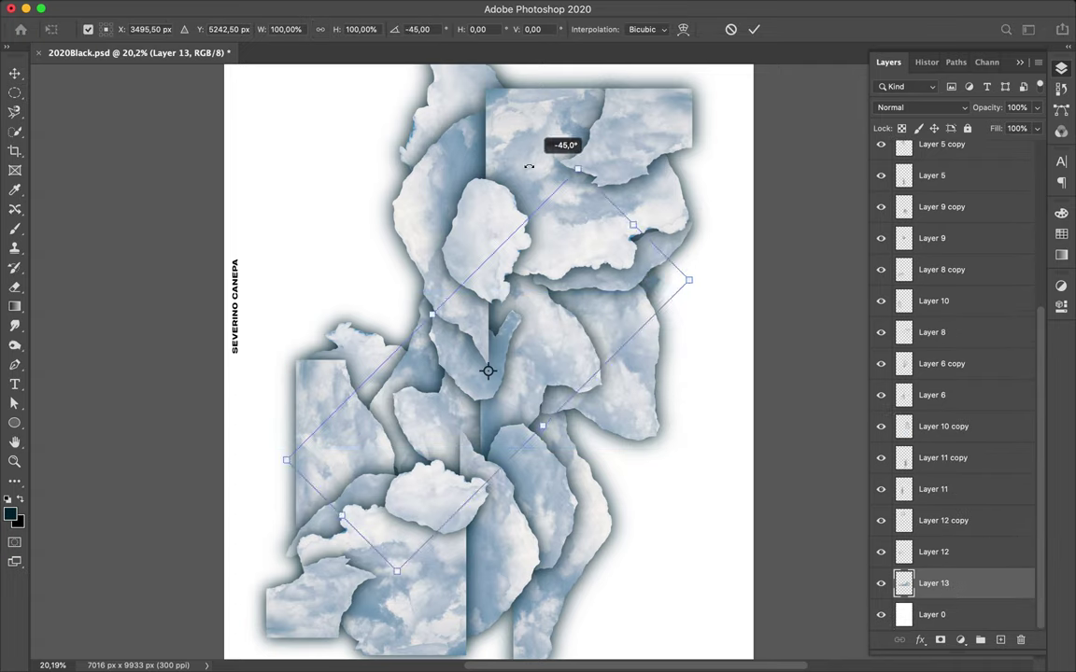
pyautogui.press('Escape')
pyautogui.moveTo(407, 300)
pyautogui.mouseDown()
pyautogui.moveTo(632, 353)
pyautogui.moveTo(401, 252)
pyautogui.moveTo(567, 246)
pyautogui.mouseUp()
pyautogui.hotkey('ctrl', 't')
pyautogui.press('Return')
# - Rotate the second copy to -165°, shift it right, and nudge the left strip left
pyautogui.hotkey('ctrl', 't')
pyautogui.moveTo(729, 207); pyautogui.dragTo(588, 519)
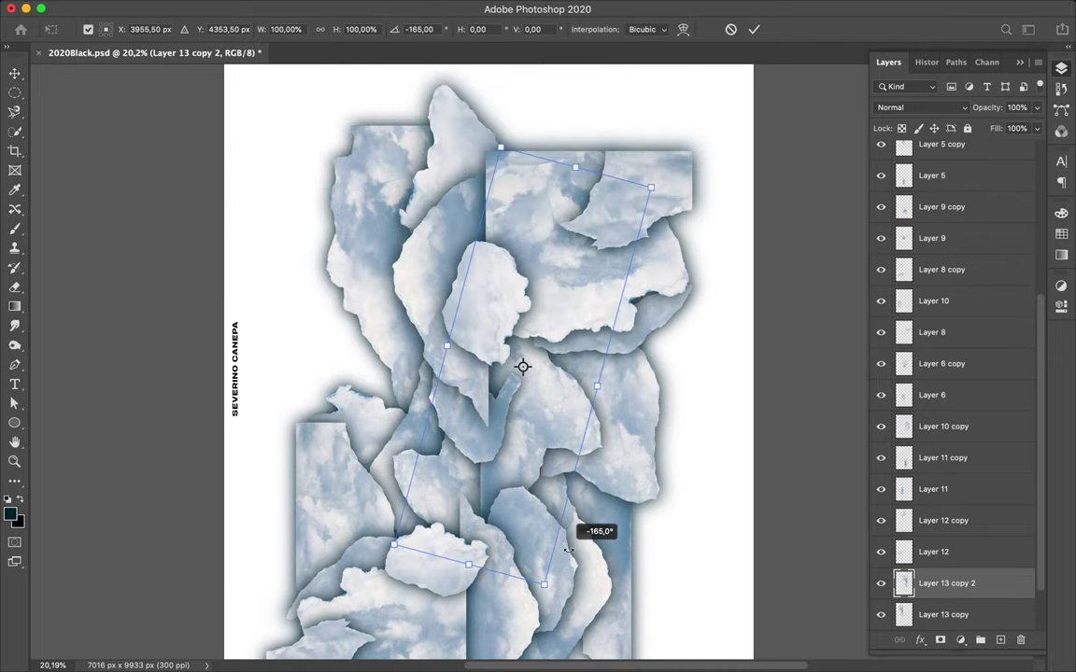
pyautogui.press('Return')
pyautogui.moveTo(564, 408)
pyautogui.mouseDown()
pyautogui.moveTo(697, 336)
pyautogui.moveTo(617, 272)
pyautogui.moveTo(694, 427)
pyautogui.mouseUp()
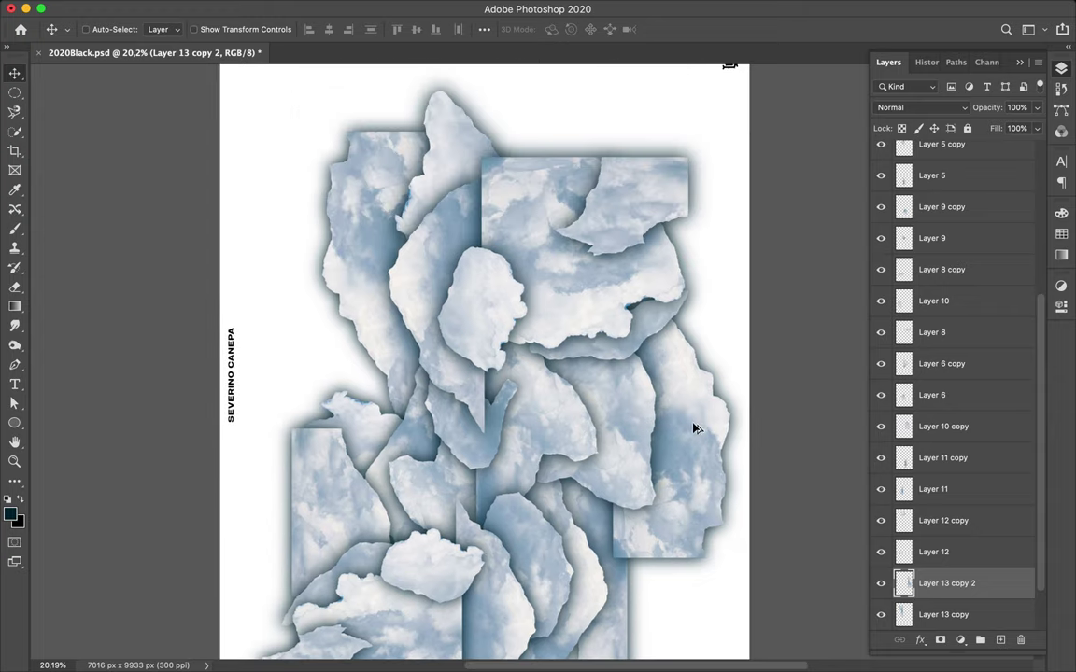
pyautogui.moveTo(946, 582); pyautogui.dragTo(946, 607)
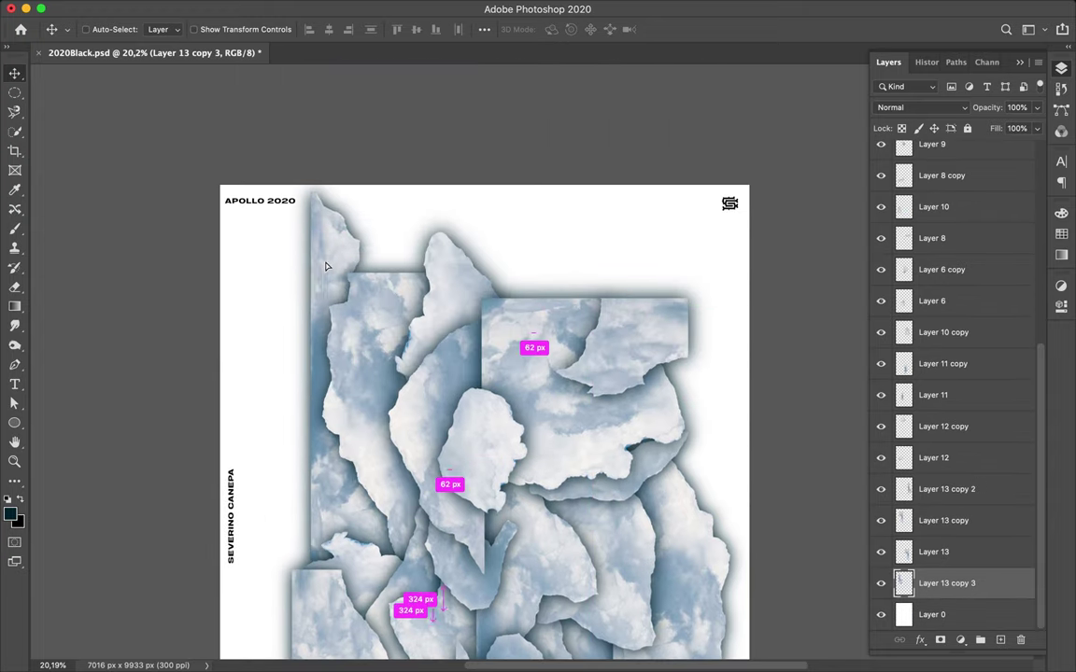
pyautogui.moveTo(350, 308); pyautogui.dragTo(327, 273)
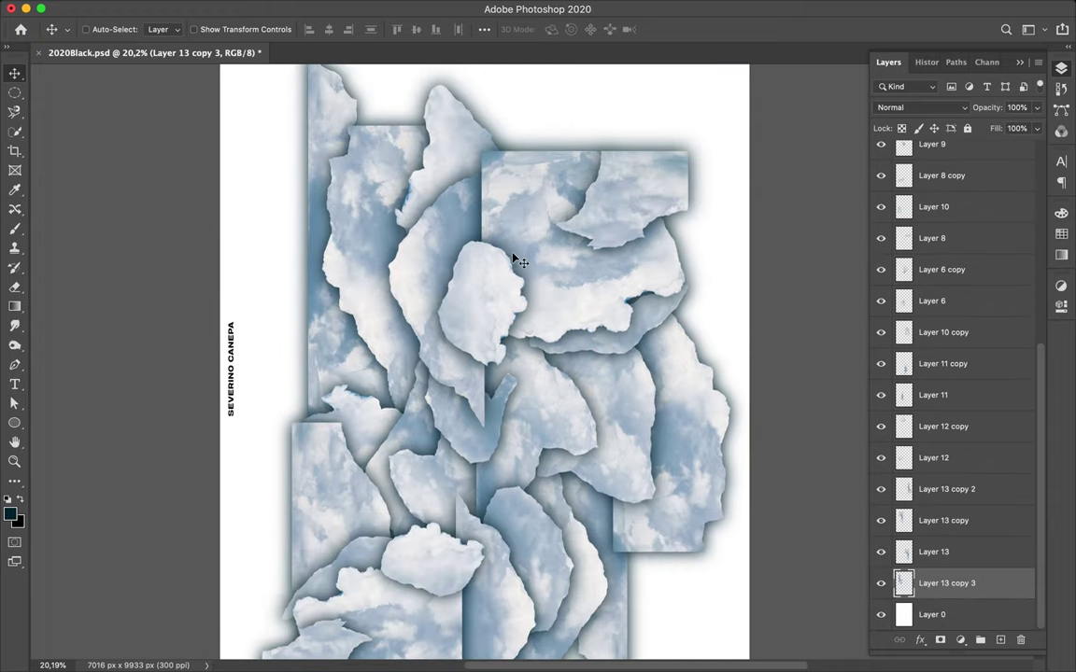
# - Show the sky photo again and trace a long cloud strip into a new layer
pyautogui.scroll(5, 923, 409)
pyautogui.click(881, 238)
pyautogui.press('l')
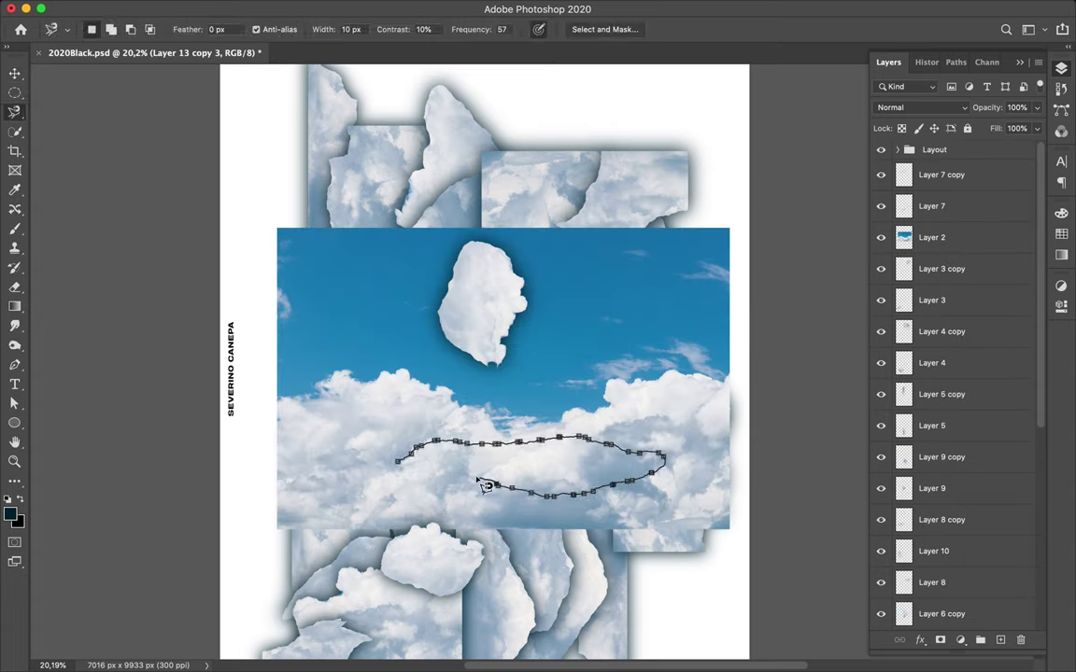
pyautogui.click(406, 471)
pyautogui.hotkey('ctrl', 'c')
pyautogui.press('Return')
# - Fill a dark shadow shape for the strip and apply Gaussian Blur to it
pyautogui.click(934, 237)
pyautogui.hotkey('ctrl', 'j')
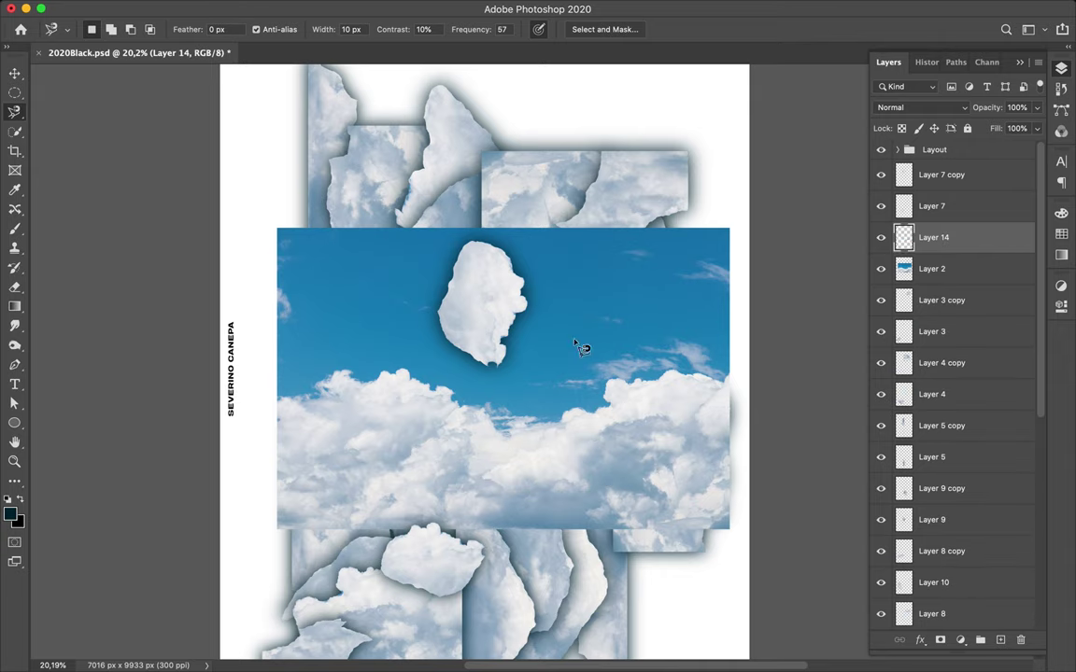
pyautogui.hotkey('ctrl', 'j')
pyautogui.click(912, 272)
pyautogui.hotkey('alt', 'BackSpace')
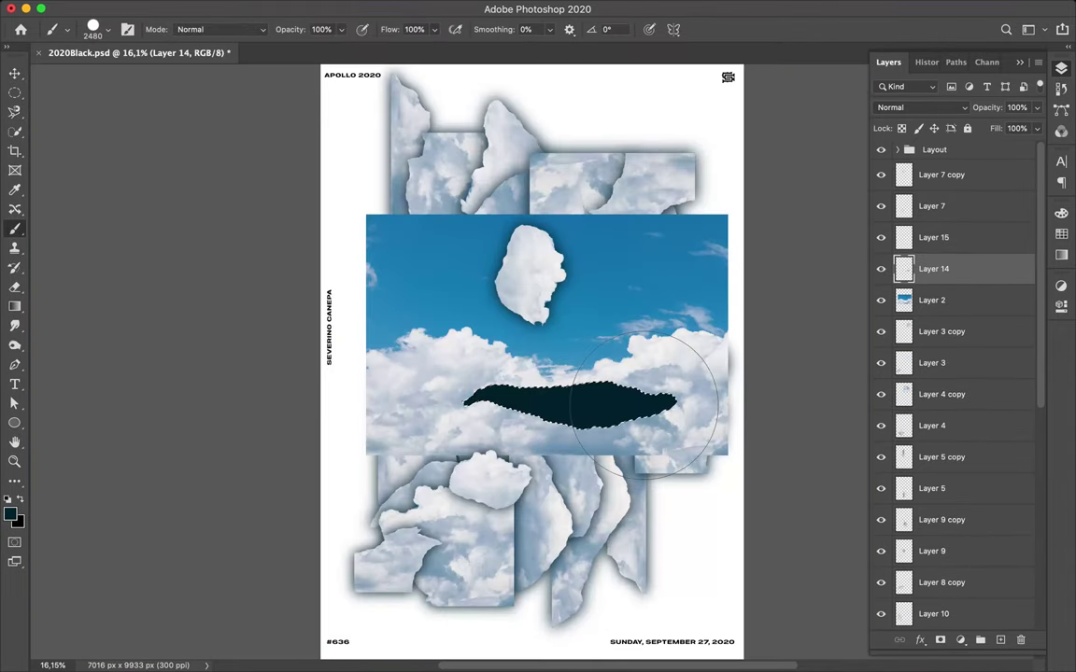
pyautogui.hotkey('ctrl', 'd')
pyautogui.click(349, 7)
pyautogui.click(373, 20)
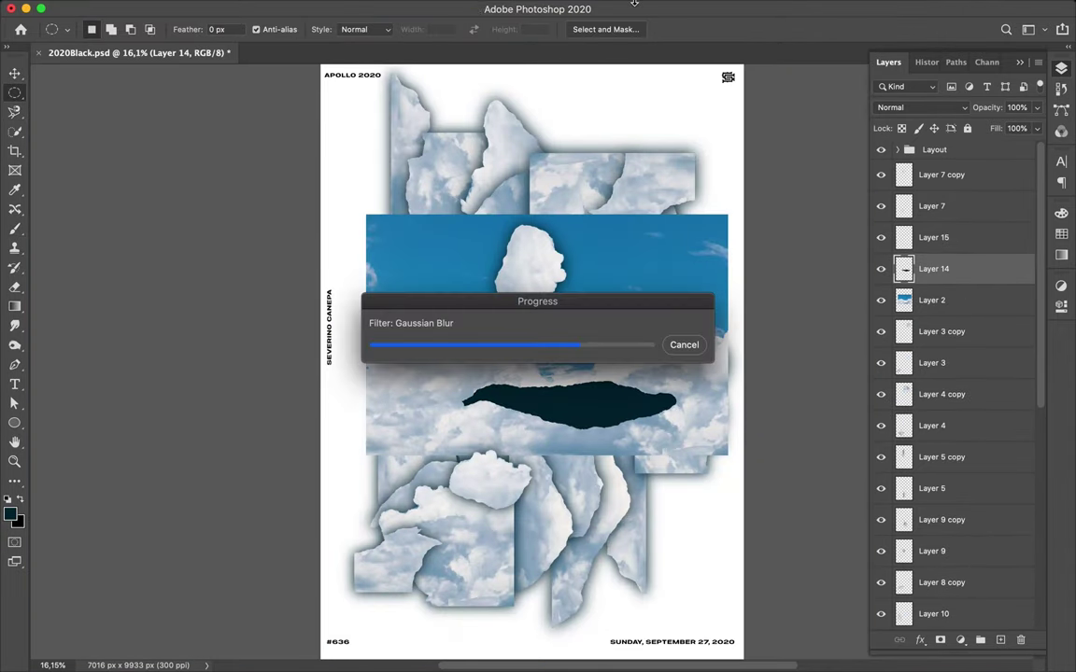
# - Blur Layer 15 beneath Layer 14, hide the sky photo, and place Layer 14 above the white background
pyautogui.click(934, 237)
pyautogui.click(350, 8)
pyautogui.click(373, 21)
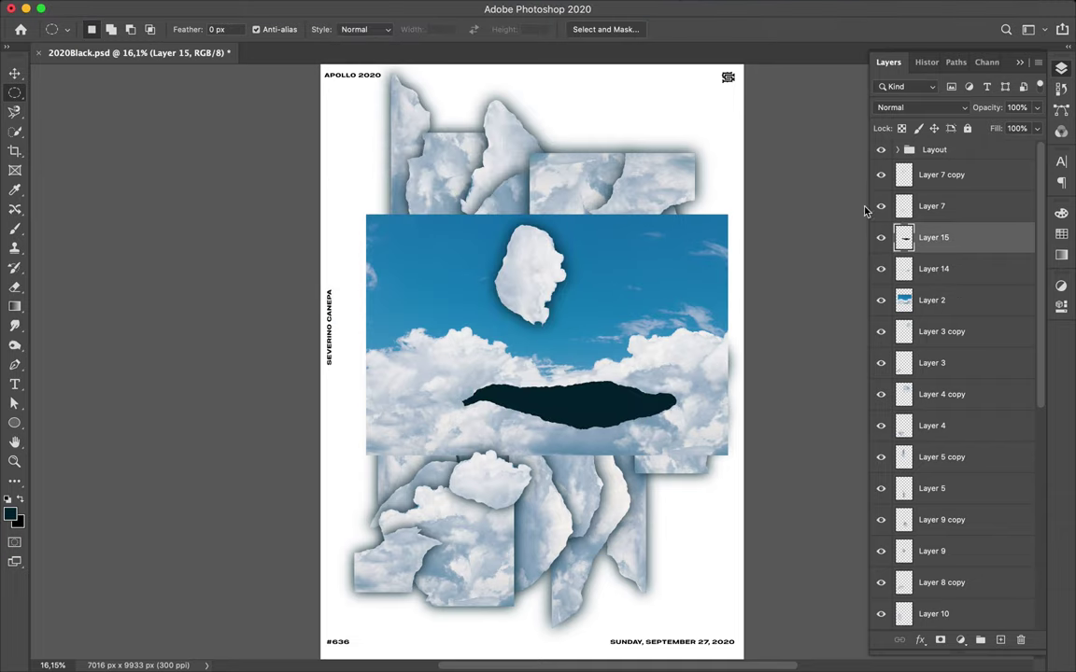
pyautogui.moveTo(888, 237); pyautogui.dragTo(934, 280)
pyautogui.click(937, 250)
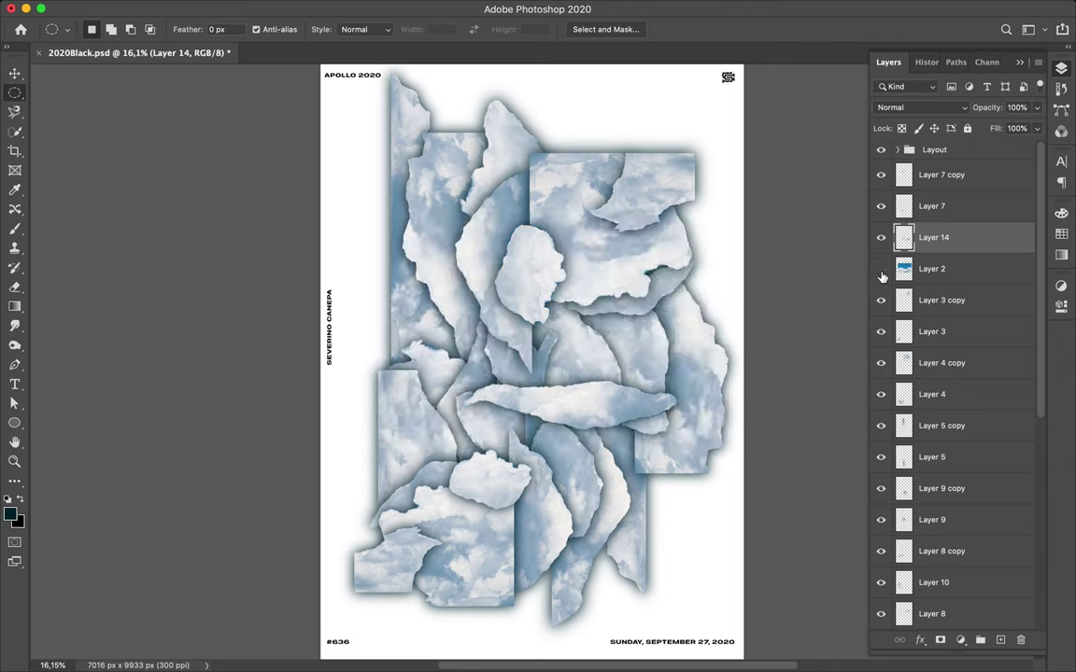
pyautogui.press('v')
pyautogui.moveTo(589, 412); pyautogui.dragTo(472, 377)
pyautogui.moveTo(934, 237)
pyautogui.mouseDown()
pyautogui.moveTo(969, 654)
pyautogui.moveTo(969, 603)
pyautogui.mouseUp()
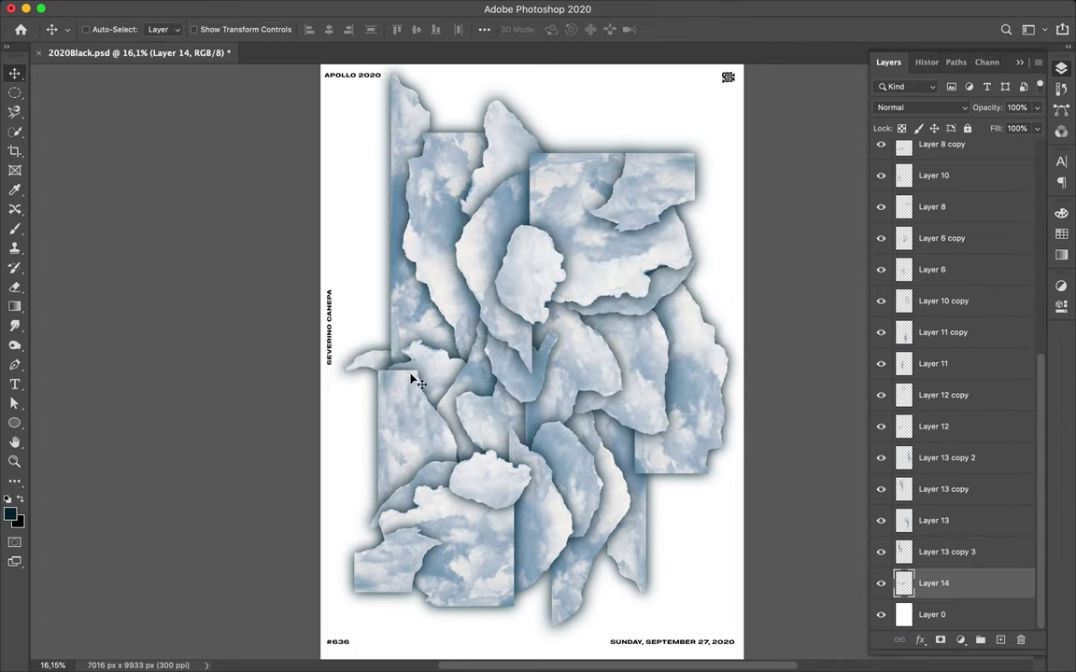
# - Duplicate the long cloud strip up-right, reshape it, and raise Layer 14 copy in the stack
pyautogui.moveTo(374, 365); pyautogui.dragTo(572, 234)
pyautogui.hotkey('ctrl', 't')
pyautogui.moveTo(747, 229)
pyautogui.mouseDown()
pyautogui.moveTo(680, 240)
pyautogui.moveTo(551, 180)
pyautogui.mouseUp()
pyautogui.press('Return')
pyautogui.moveTo(944, 583)
pyautogui.mouseDown()
pyautogui.moveTo(942, 264)
pyautogui.moveTo(942, 378)
pyautogui.mouseUp()
# - Add Layer 14 copy 2 lower on the poster, below Layer 5 copy, shifted slightly upward
pyautogui.moveTo(548, 221); pyautogui.dragTo(505, 541)
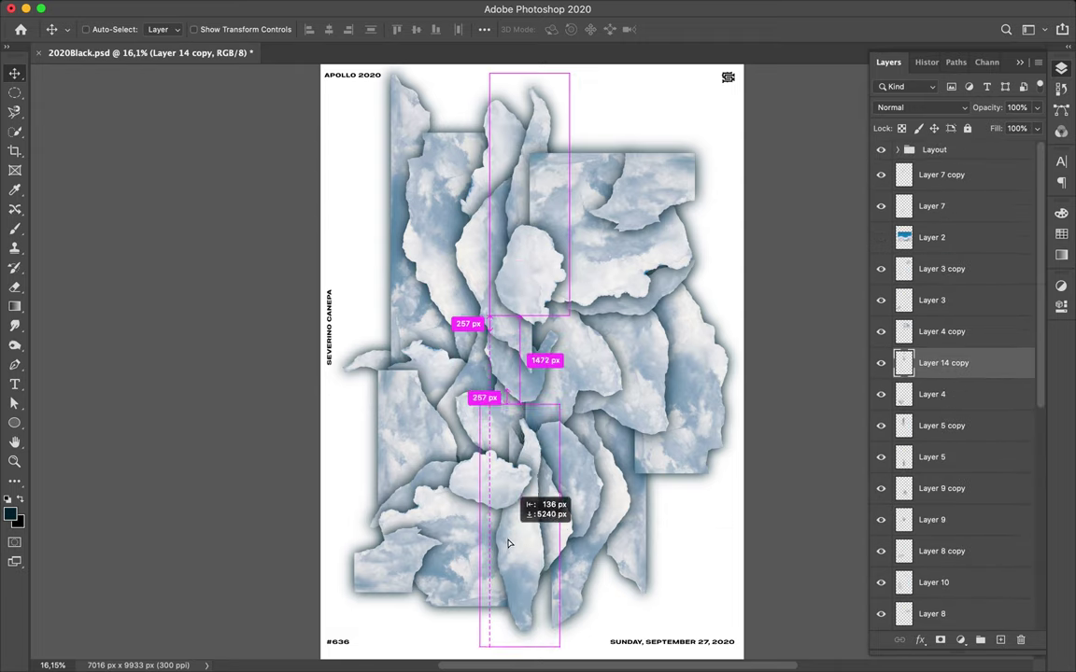
pyautogui.moveTo(943, 362); pyautogui.dragTo(953, 467)
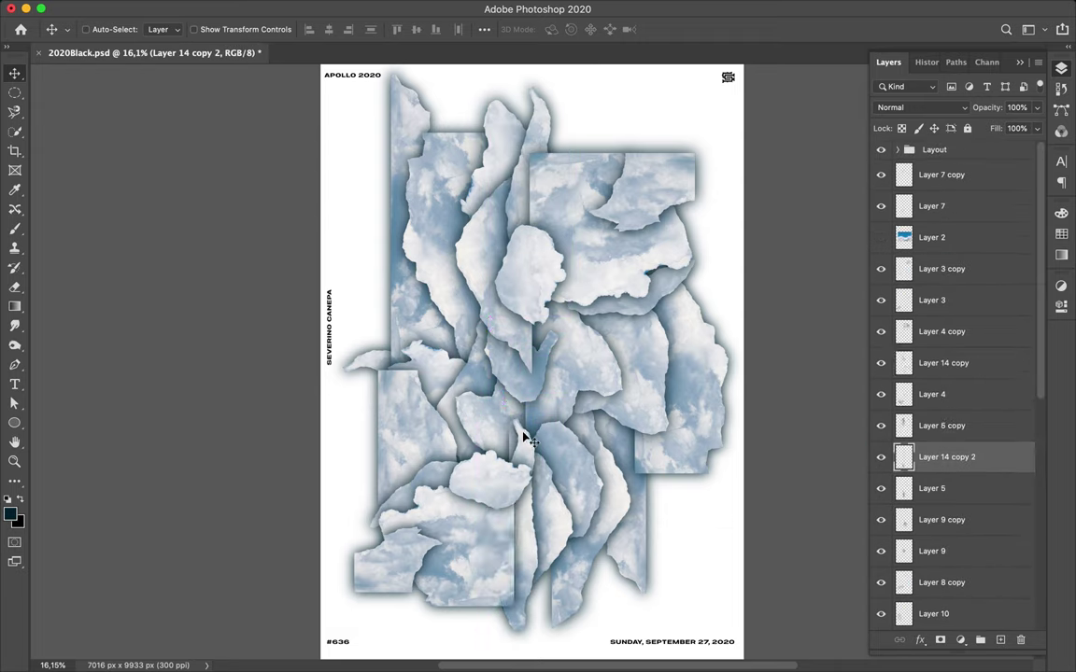
pyautogui.moveTo(523, 438); pyautogui.dragTo(525, 401)
pyautogui.press('l')
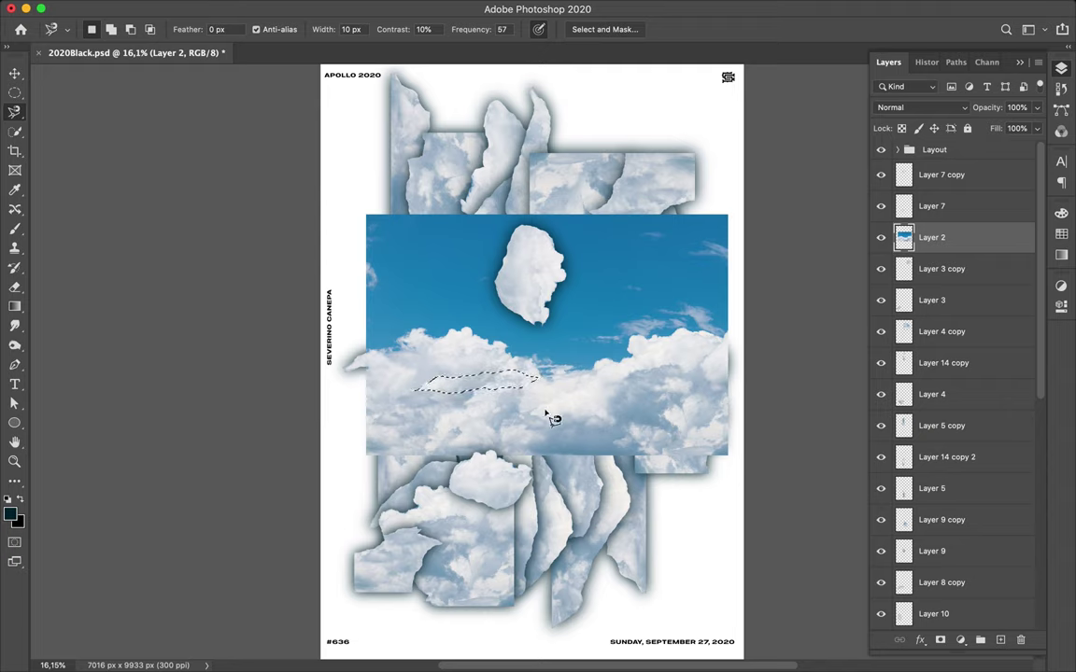
# - Fill the sliver selection dark on a new layer, merge it into Layer 15, and hide the sky photo
pyautogui.press('Return')
pyautogui.hotkey('alt', 'BackSpace')
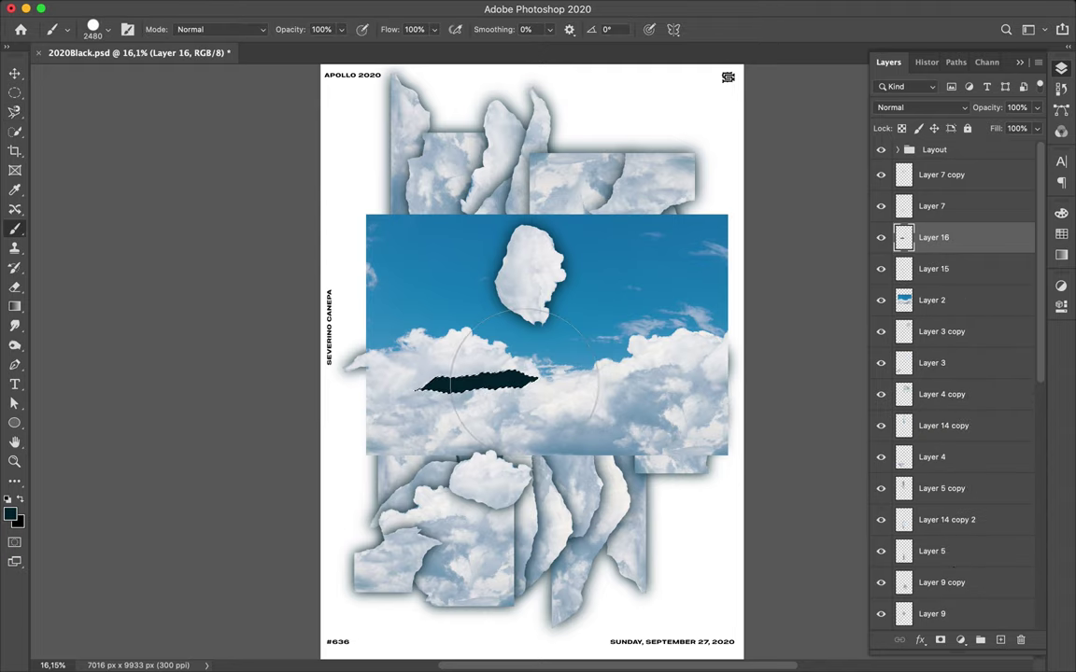
pyautogui.press('m')
pyautogui.hotkey('ctrl', 'd')
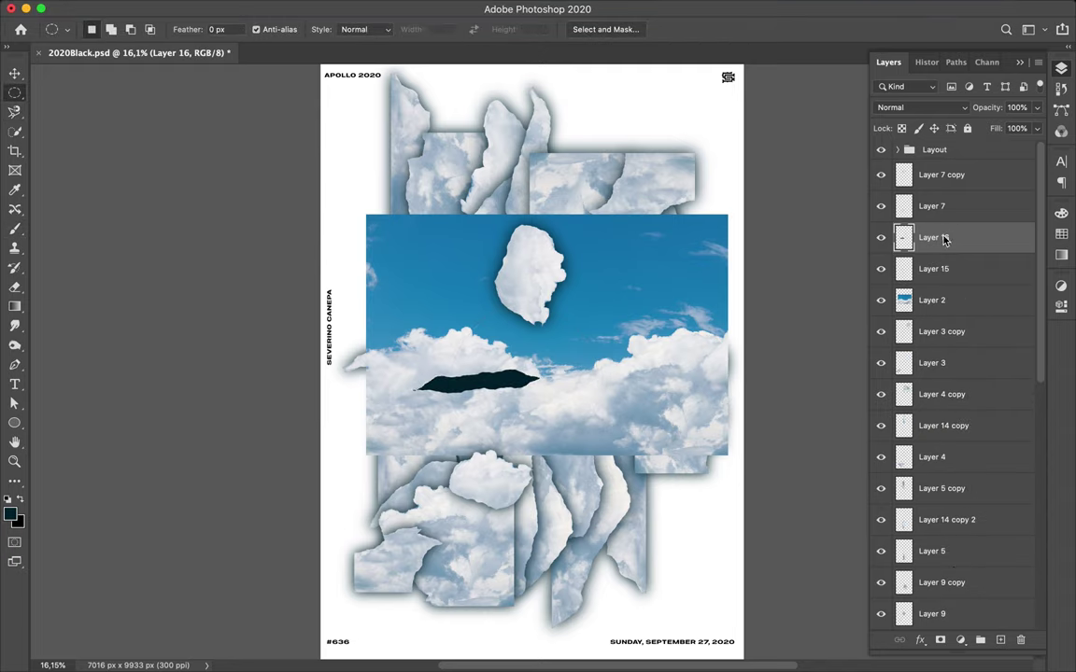
pyautogui.hotkey('ctrl', 'e')
pyautogui.click(880, 269)
# - Rotate the cloud sliver, move it up-right, and restack it lower in the layers
pyautogui.hotkey('ctrl', 't')
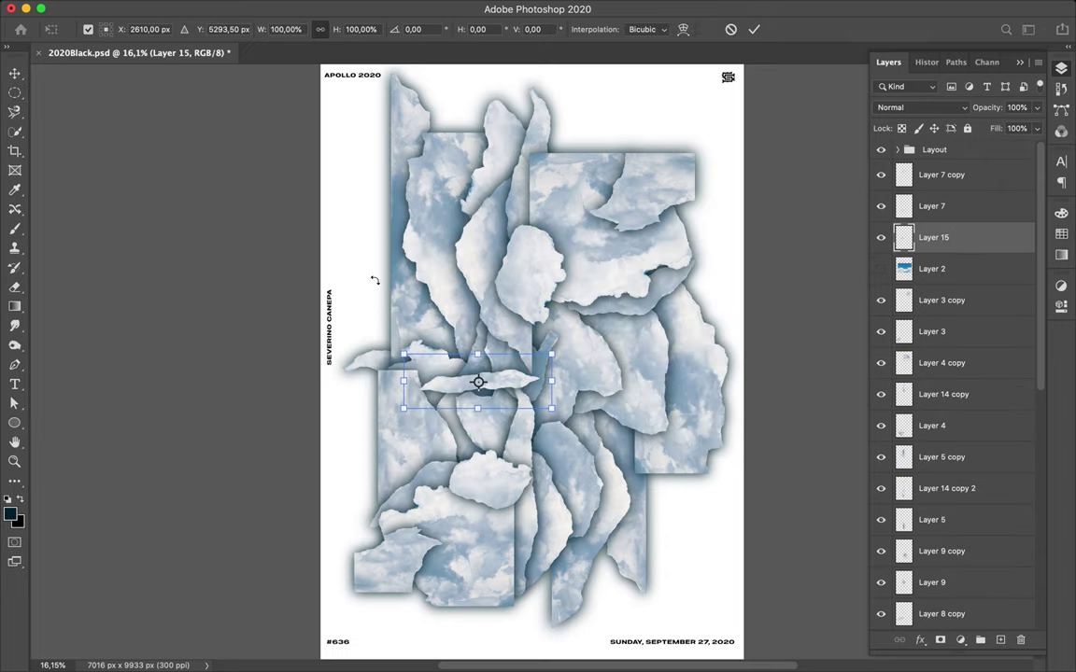
pyautogui.moveTo(373, 281); pyautogui.dragTo(348, 451)
pyautogui.press('Return')
pyautogui.moveTo(478, 381); pyautogui.dragTo(590, 336)
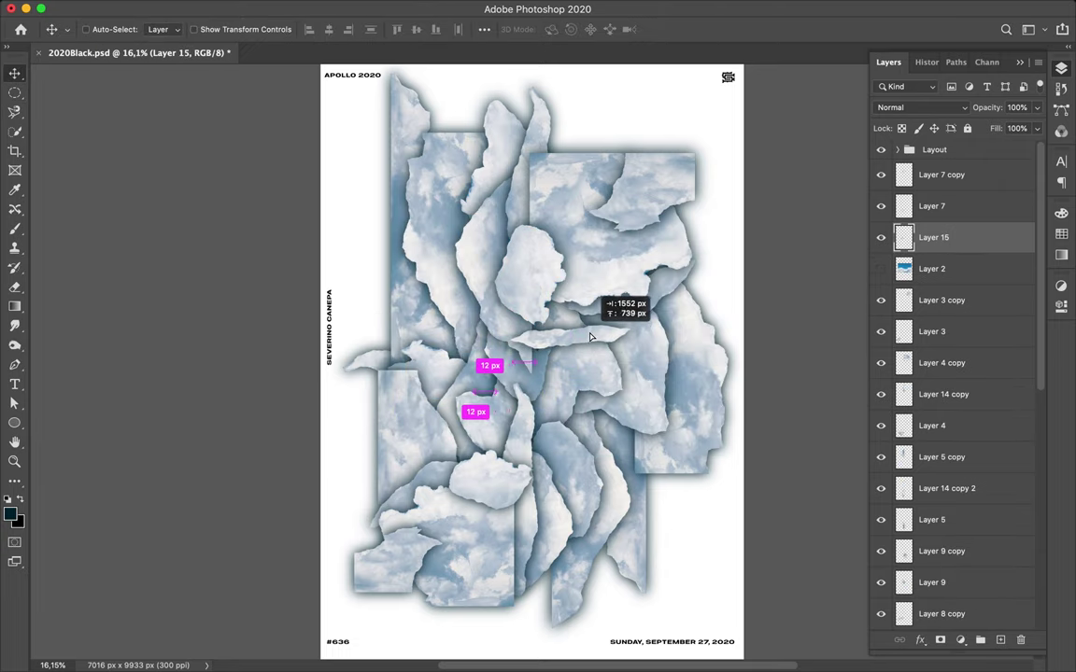
pyautogui.moveTo(934, 237); pyautogui.dragTo(934, 472)
pyautogui.scroll(-2, 654, 374)
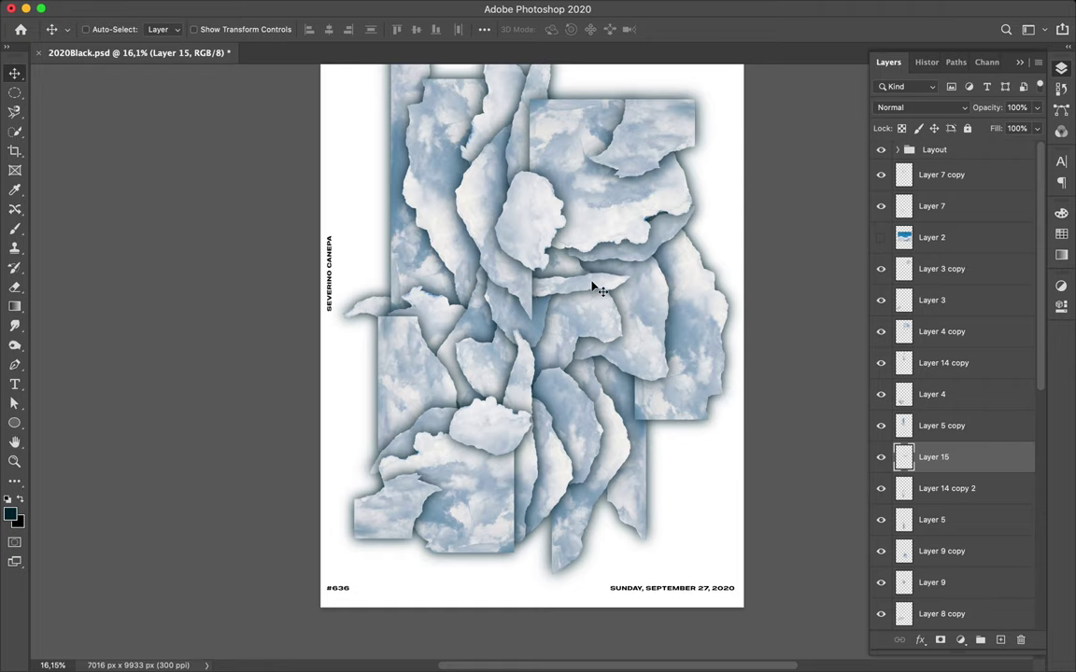
pyautogui.scroll(1, 598, 289)
# - Make a rotated copy of the sliver and place it between the cloud pieces
pyautogui.hotkey('ctrl', 't')
pyautogui.moveTo(576, 329)
pyautogui.mouseDown()
pyautogui.moveTo(396, 202)
pyautogui.moveTo(404, 192)
pyautogui.moveTo(404, 281)
pyautogui.mouseUp()
pyautogui.press('Return')
pyautogui.moveTo(944, 457)
pyautogui.mouseDown()
pyautogui.moveTo(973, 367)
pyautogui.moveTo(955, 380)
pyautogui.mouseUp()
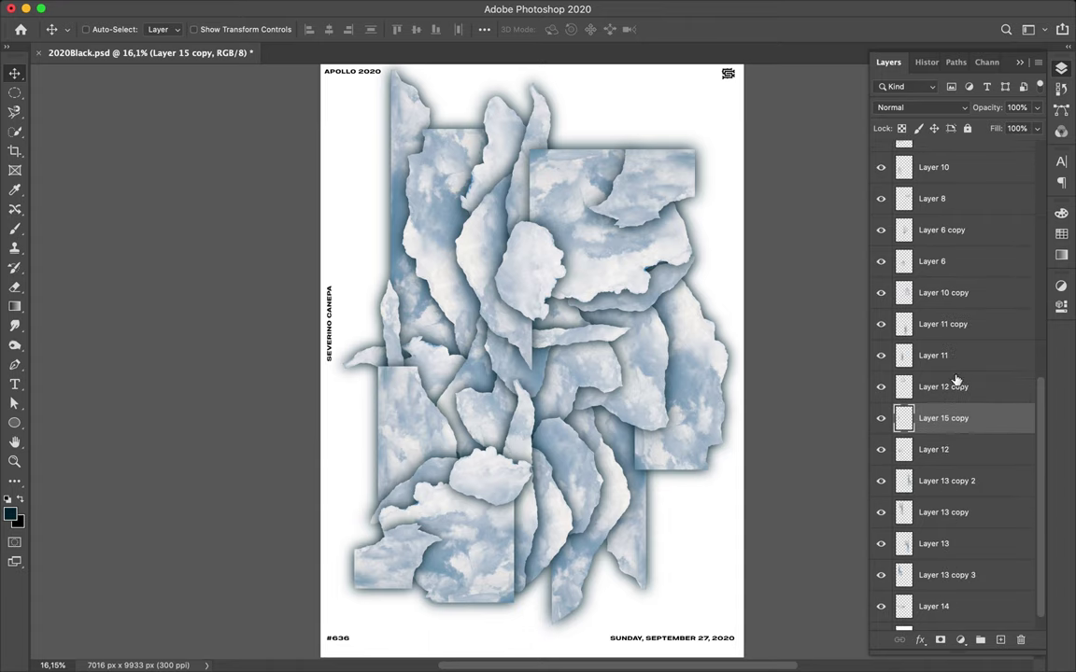
pyautogui.scroll(10, 955, 380)
# - Show the sky photo, trace a new cloud strip, and copy it to a new layer
pyautogui.click(880, 238)
pyautogui.press('l')
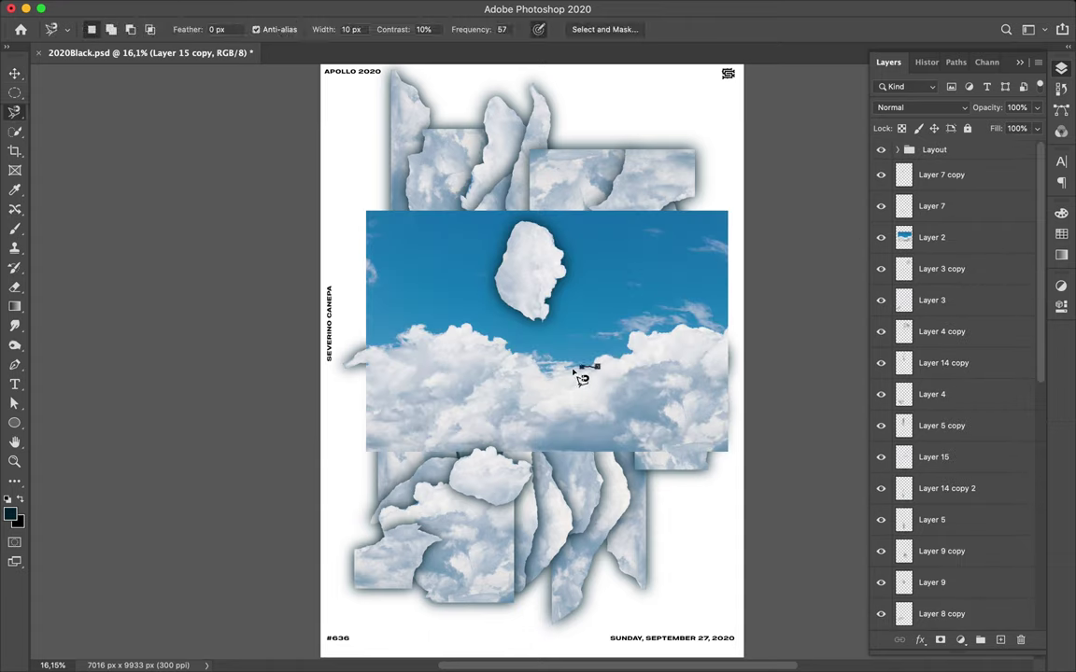
pyautogui.doubleClick(603, 372)
pyautogui.click(927, 241)
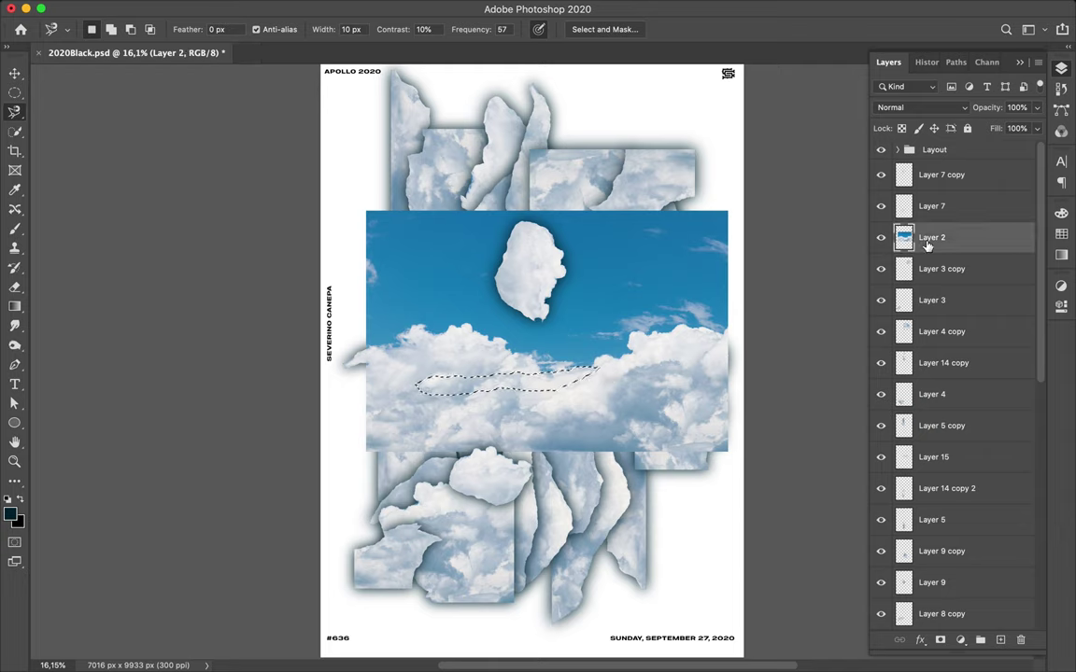
pyautogui.click(1000, 640)
pyautogui.hotkey('ctrl', 'j')
pyautogui.press('Return')
pyautogui.click(880, 268)
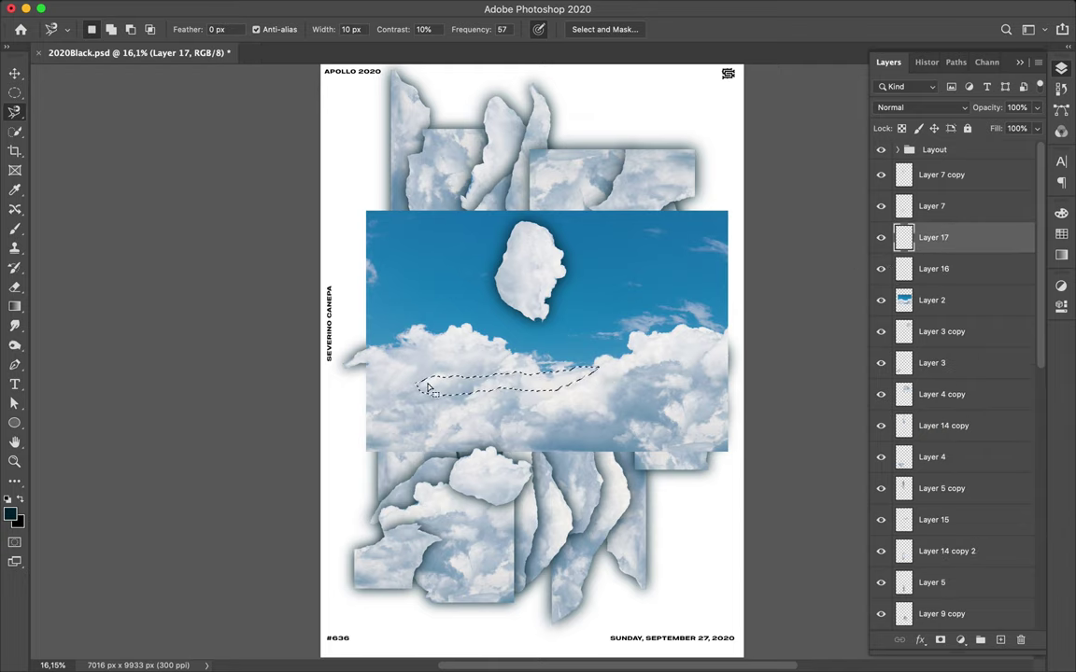
# - Fill the strip dark, Gaussian-blur it, merge Layer 17 into Layer 16, and hide the sky photo
pyautogui.hotkey('alt', 'BackSpace')
pyautogui.hotkey('ctrl', 'd')
pyautogui.press('m')
pyautogui.hotkey('ctrl', 'f')
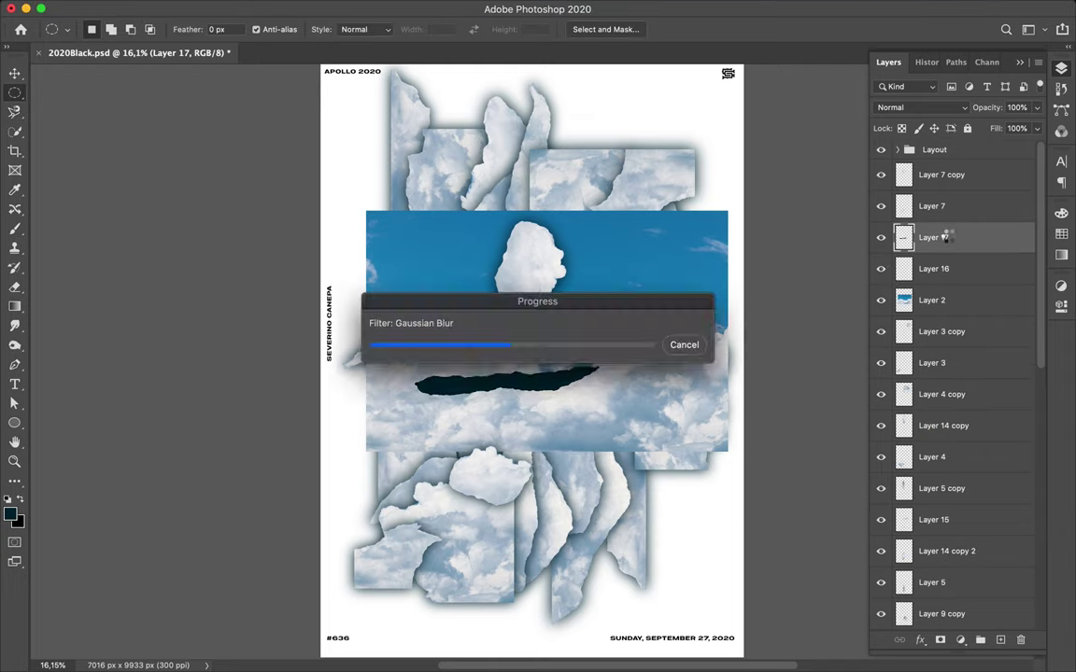
pyautogui.hotkey('ctrl', 'e')
pyautogui.click(881, 269)
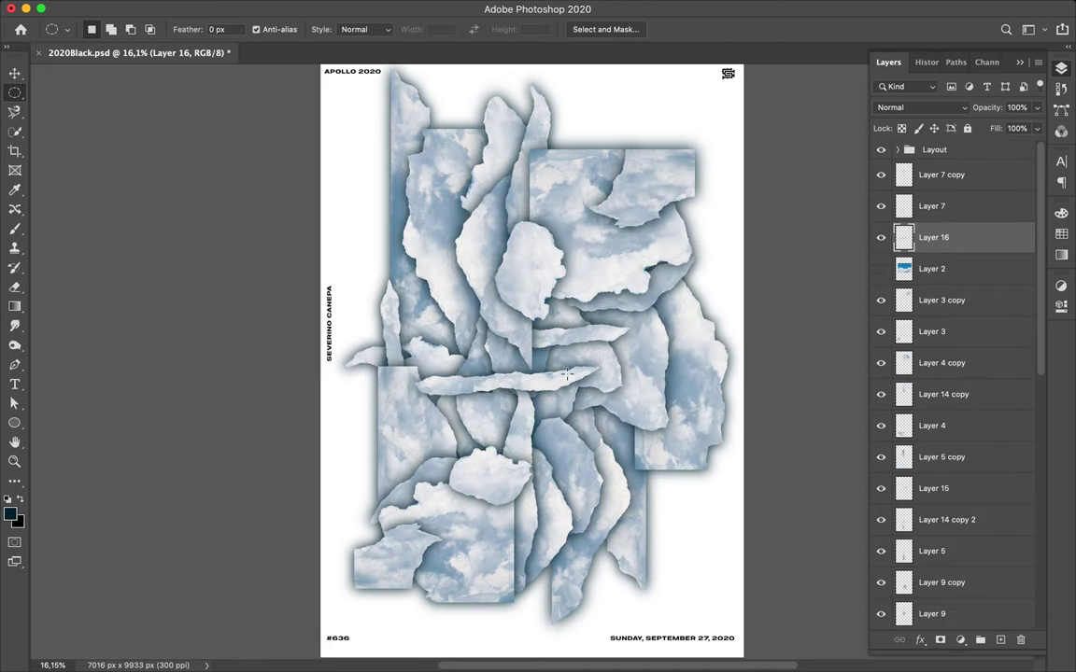
# - Stand the new strip upright at lower right, between Layer 11 copy and Layer 11
pyautogui.press('v')
pyautogui.moveTo(598, 392)
pyautogui.mouseDown()
pyautogui.moveTo(632, 442)
pyautogui.moveTo(673, 439)
pyautogui.mouseUp()
pyautogui.hotkey('ctrl', 't')
pyautogui.moveTo(729, 233); pyautogui.dragTo(761, 271)
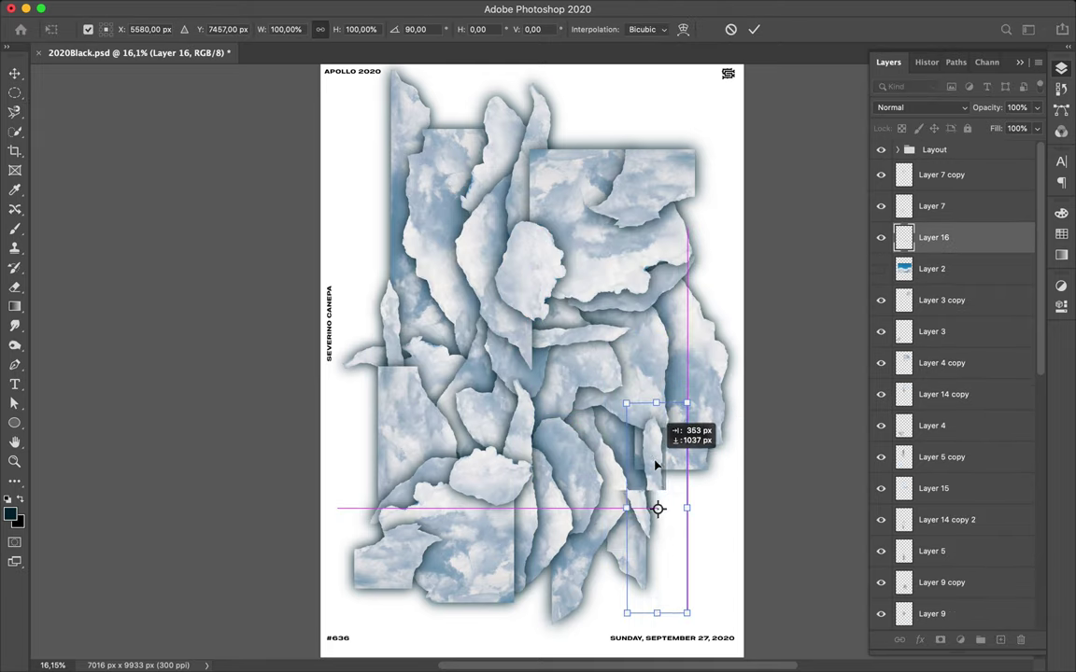
pyautogui.moveTo(644, 448); pyautogui.dragTo(651, 464)
pyautogui.press('Return')
pyautogui.moveTo(984, 237)
pyautogui.mouseDown()
pyautogui.moveTo(944, 425)
pyautogui.moveTo(954, 479)
pyautogui.mouseUp()
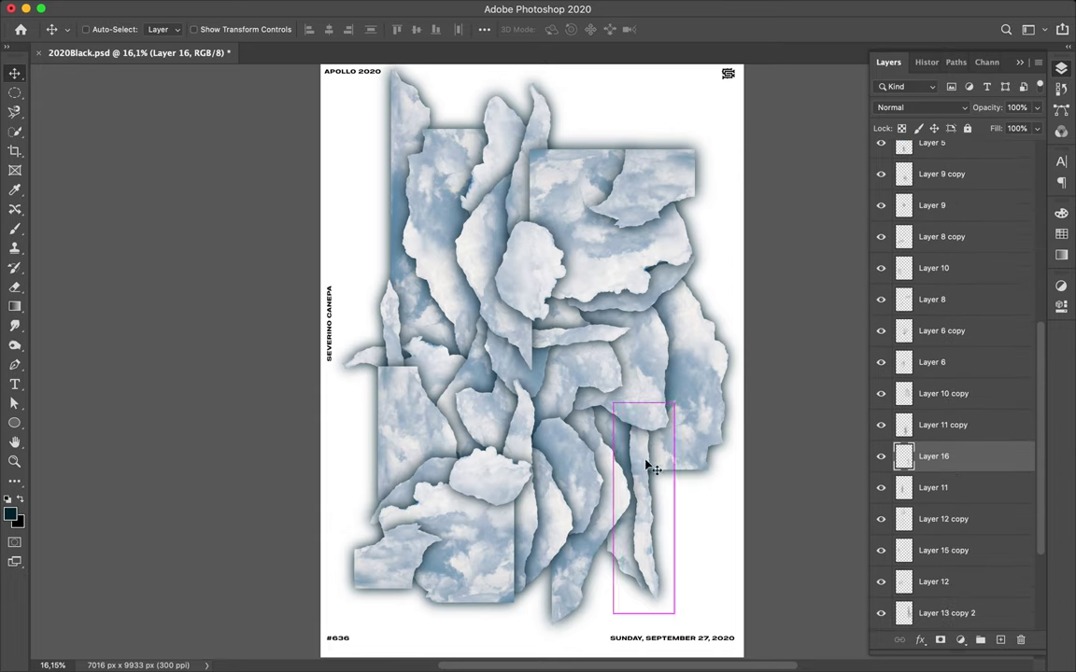
# - Duplicate the strip toward the top of the poster with a slight tilt
pyautogui.moveTo(651, 467); pyautogui.dragTo(561, 178)
pyautogui.hotkey('ctrl', 't')
pyautogui.moveTo(738, 217); pyautogui.dragTo(737, 221)
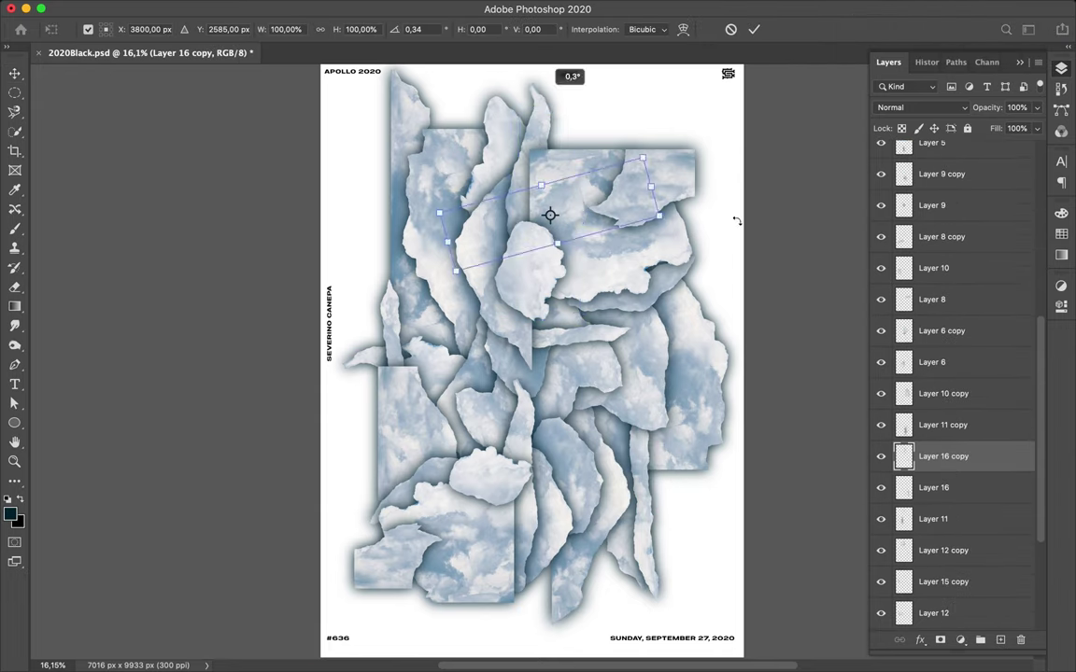
pyautogui.moveTo(550, 187)
pyautogui.mouseDown()
pyautogui.moveTo(540, 232)
pyautogui.moveTo(547, 121)
pyautogui.mouseUp()
pyautogui.press('Return')
# - Rotate the second copy -30°, stack it between Layer 3 copy and Layer 3, and shift it right
pyautogui.hotkey('ctrl', 't')
pyautogui.moveTo(467, 67); pyautogui.dragTo(441, 135)
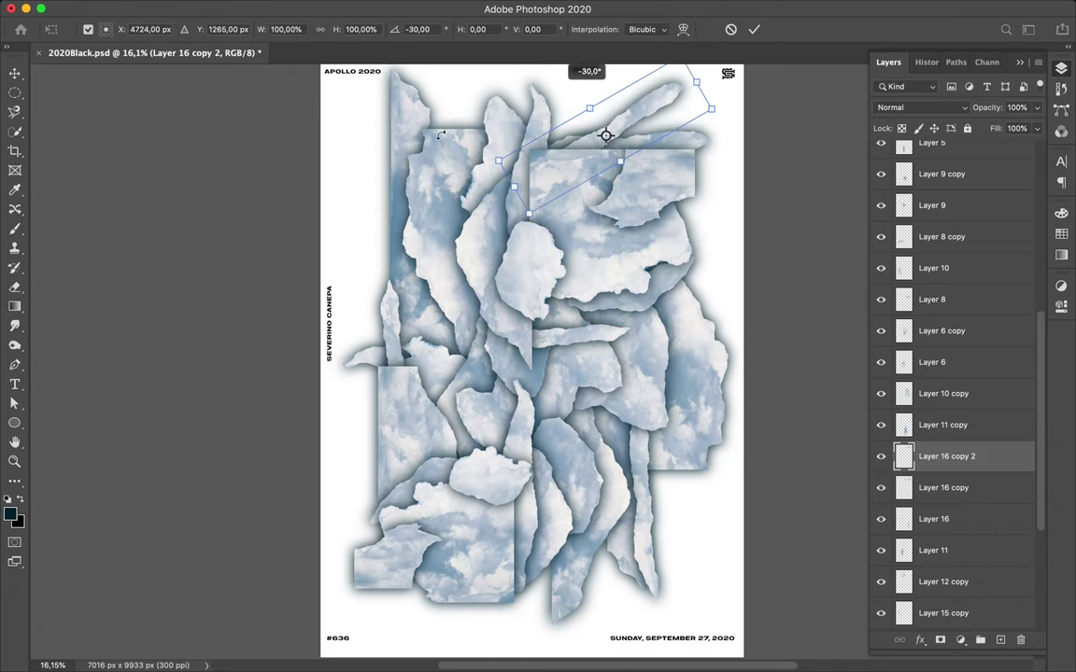
pyautogui.press('Return')
pyautogui.moveTo(943, 456)
pyautogui.mouseDown()
pyautogui.moveTo(906, 166)
pyautogui.moveTo(934, 300)
pyautogui.mouseUp()
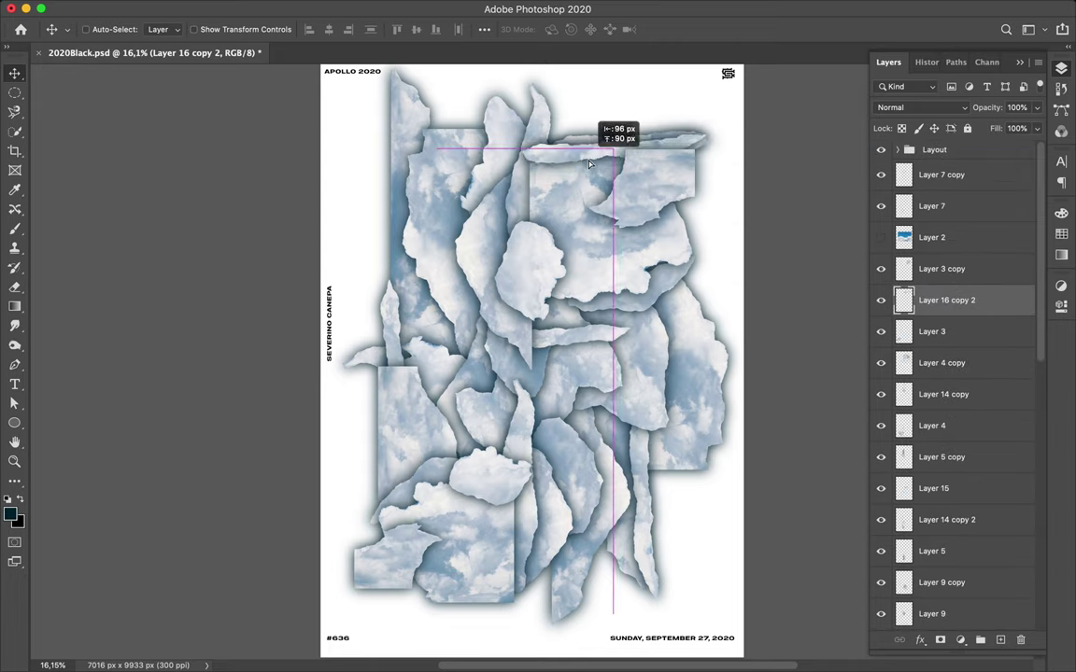
pyautogui.moveTo(589, 164); pyautogui.dragTo(635, 165)
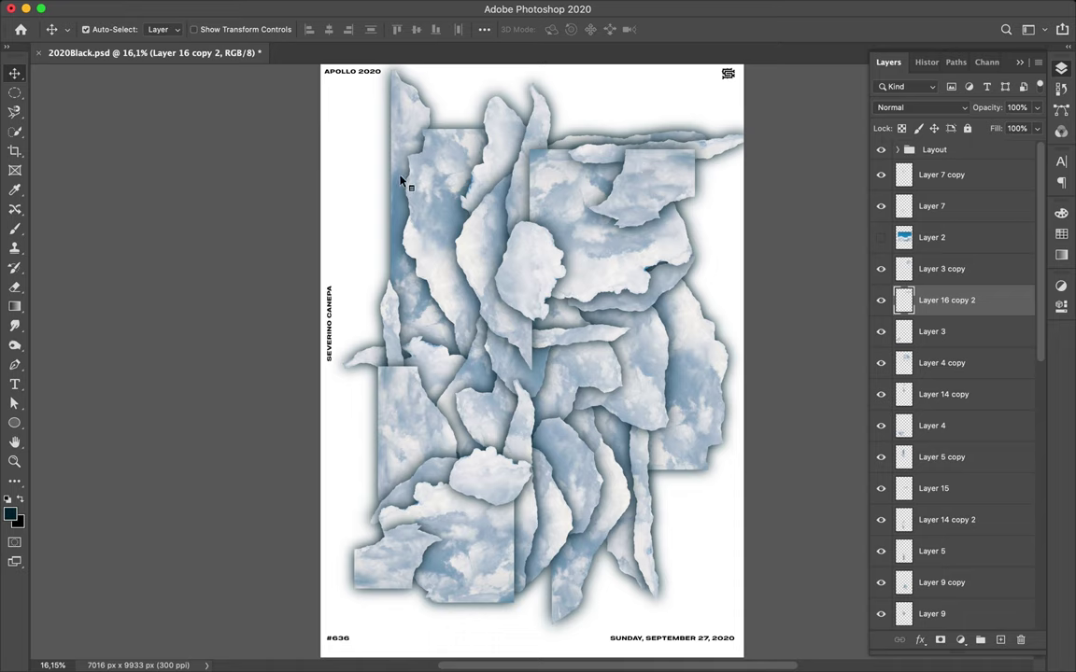
# - Move the Layer 13 copy 4 piece left and send it behind Layer 14
pyautogui.moveTo(402, 180); pyautogui.dragTo(334, 202)
pyautogui.hotkey('ctrl', 't')
pyautogui.press('Return')
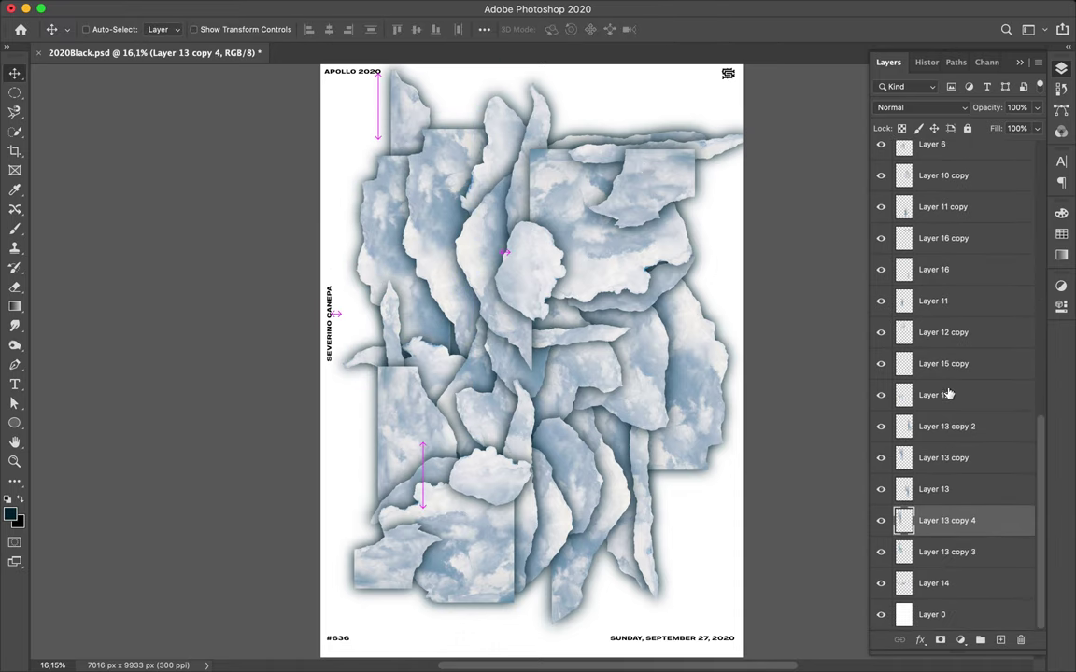
pyautogui.hotkey('ctrl', '[')
pyautogui.hotkey('ctrl', '[')
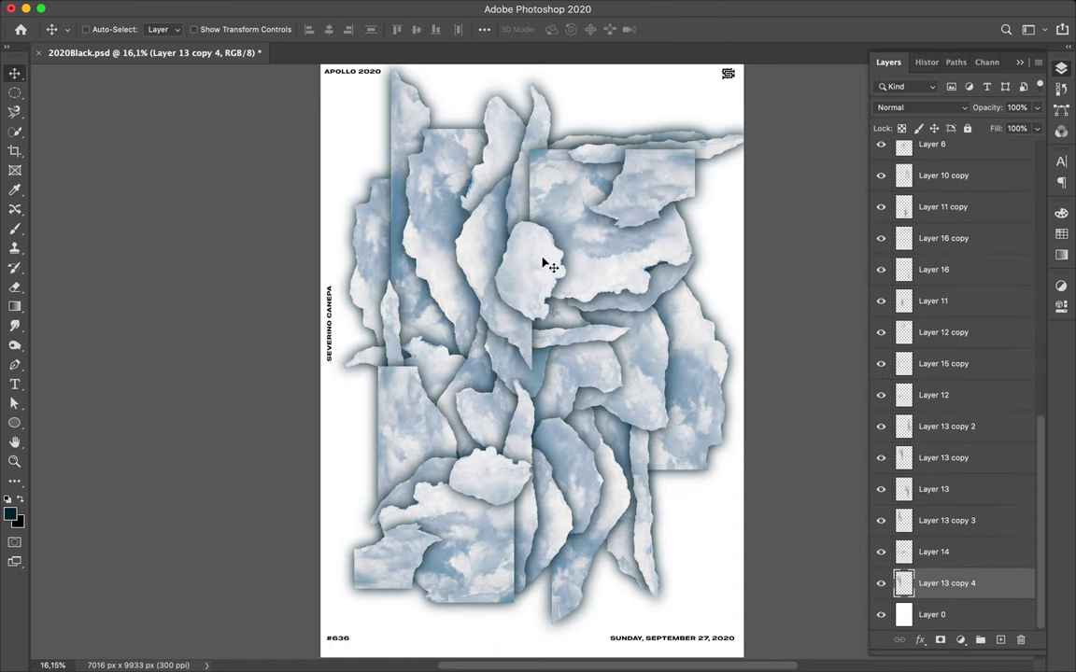
# - Duplicate a cloud piece as Layer 7 copy 2, send it down the stack, and reposition it
pyautogui.moveTo(542, 267); pyautogui.dragTo(439, 281)
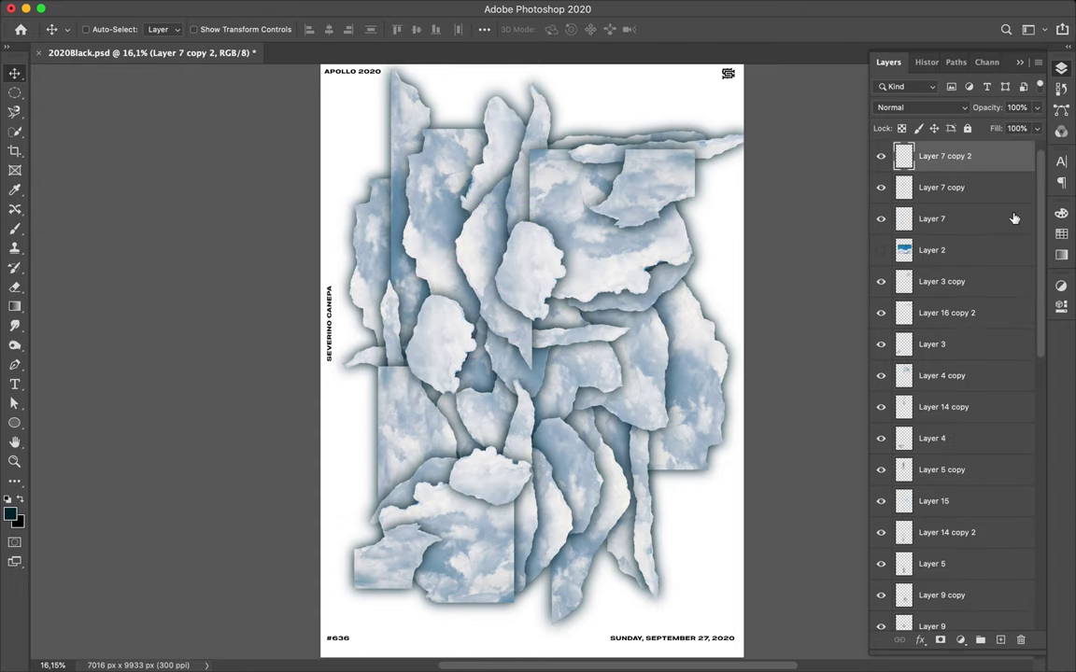
pyautogui.hotkey('ctrl', '[')
pyautogui.hotkey('ctrl', '[')
pyautogui.hotkey('ctrl', '[')
pyautogui.hotkey('ctrl', '[')
pyautogui.hotkey('ctrl', '[')
pyautogui.hotkey('ctrl', '[')
pyautogui.hotkey('ctrl', '[')
pyautogui.hotkey('ctrl', '[')
pyautogui.hotkey('ctrl', '[')
pyautogui.hotkey('ctrl', '[')
pyautogui.hotkey('ctrl', '[')
pyautogui.hotkey('ctrl', '[')
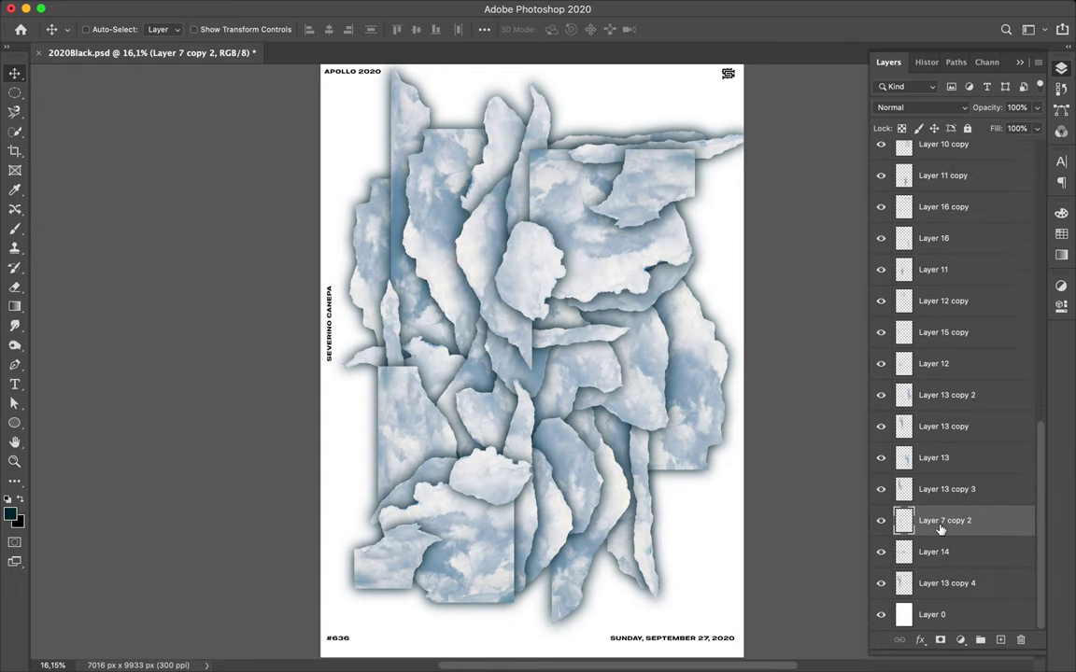
pyautogui.hotkey('ctrl', '[')
pyautogui.hotkey('ctrl', '[')
pyautogui.hotkey('ctrl', '[')
pyautogui.moveTo(512, 303); pyautogui.dragTo(596, 317)
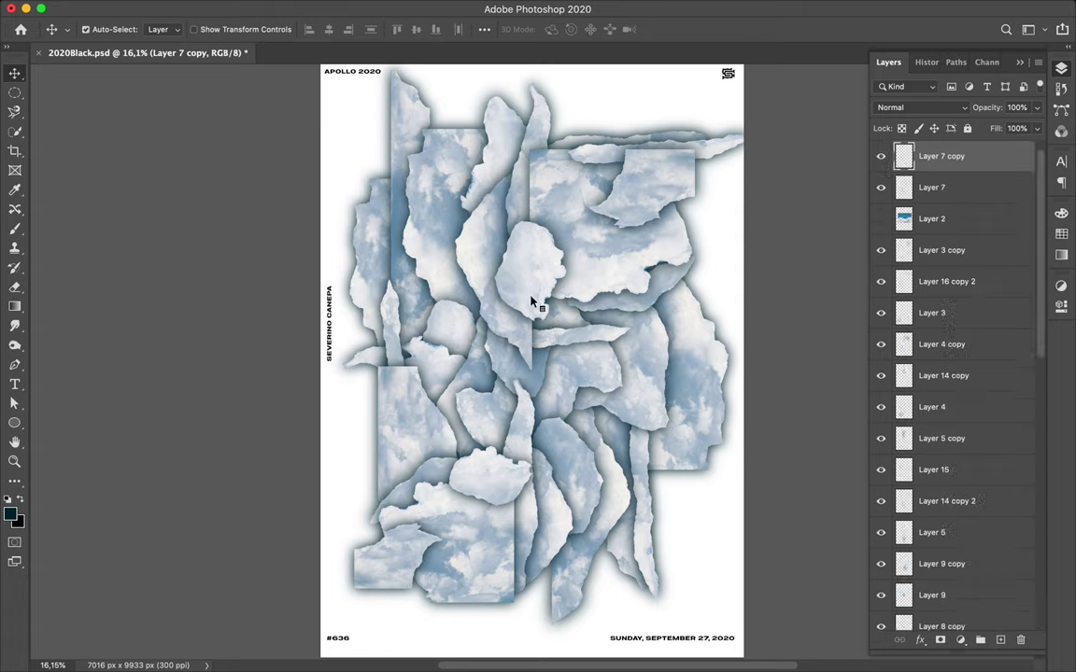
# - Mask Layer 7 copy using the Layer 15 sliver outline
pyautogui.keyDown('ctrl'); pyautogui.click(594, 319); pyautogui.keyUp('ctrl')
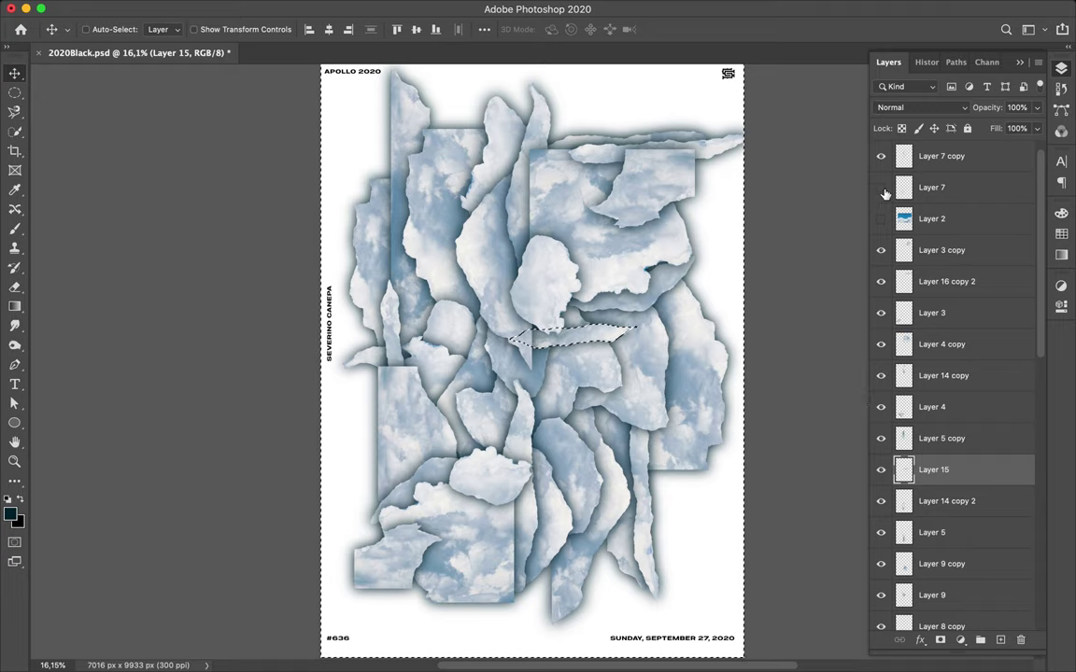
pyautogui.scroll(1, 880, 182)
pyautogui.click(941, 175)
pyautogui.click(940, 640)
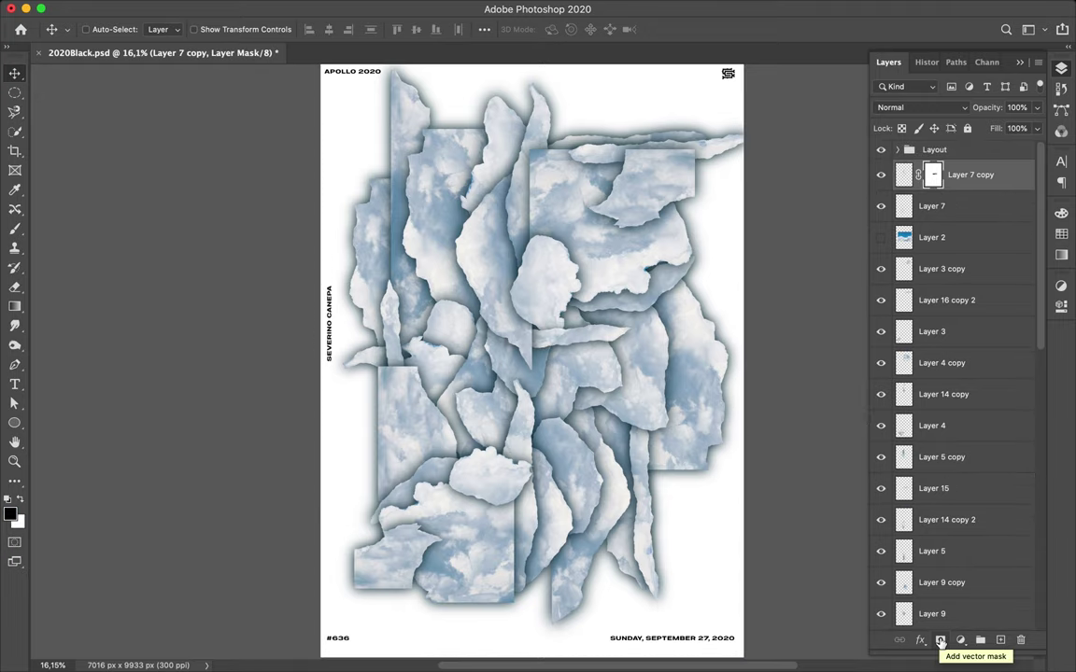
pyautogui.hotkey('alt', '[')
pyautogui.scroll(-2, 523, 373)
pyautogui.scroll(2, 509, 350)
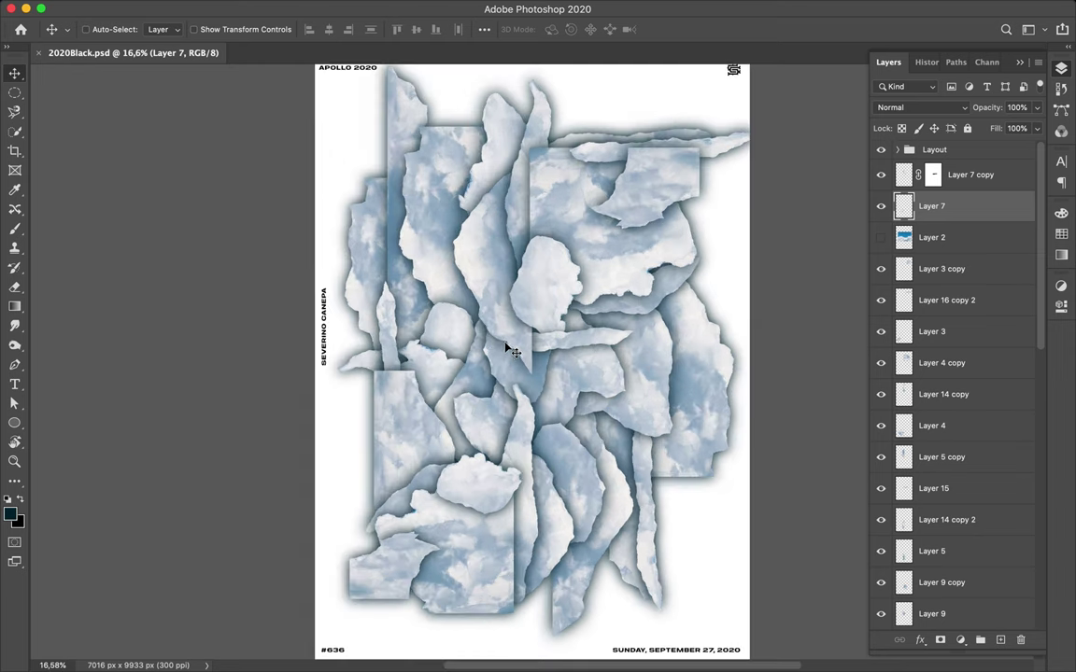
pyautogui.scroll(1, 509, 351)
# - Add a text layer reading 'S' on the poster
pyautogui.press('t')
pyautogui.click(372, 161)
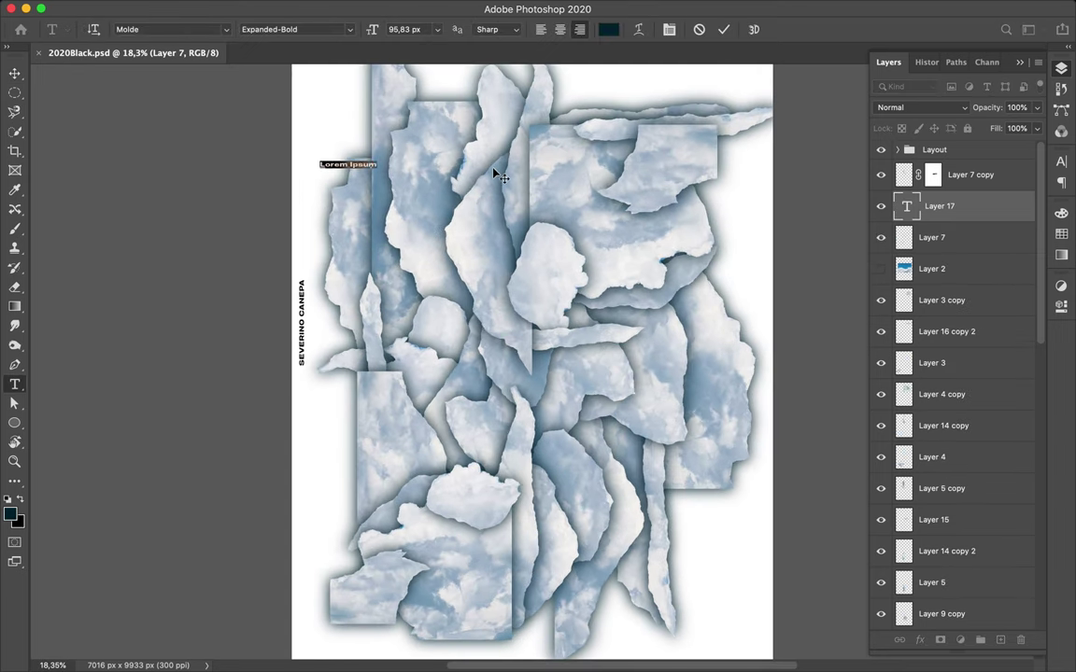
pyautogui.write('S')
pyautogui.scroll(-10, 995, 624)
# - Draw a full-poster rectangle filled with a pink-to-purple gradient preset
pyautogui.press('u')
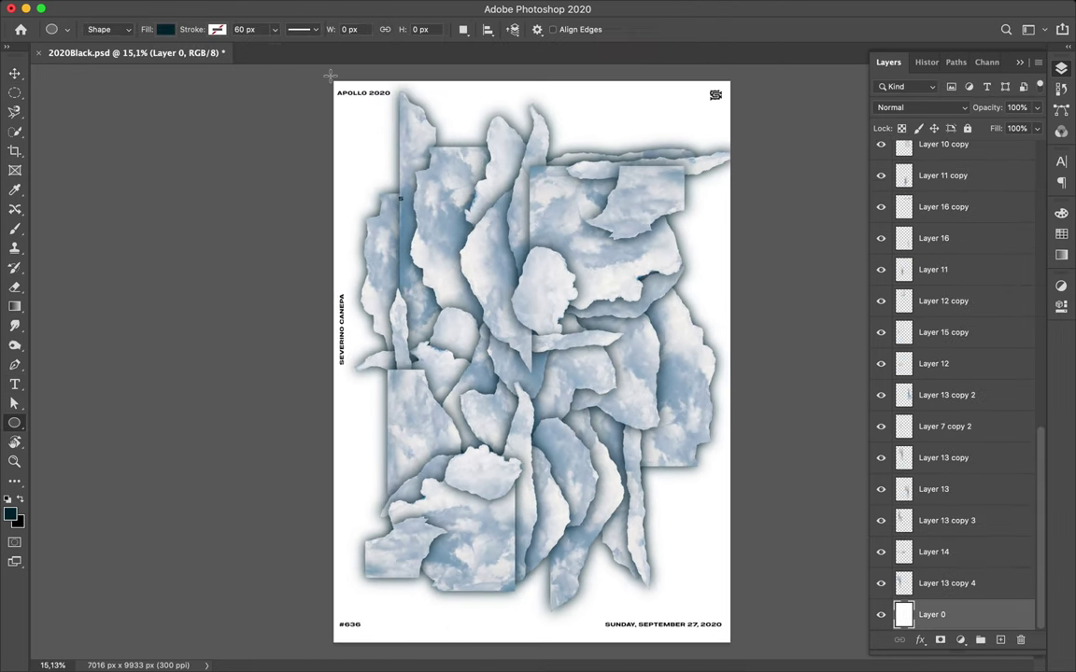
pyautogui.moveTo(734, 650); pyautogui.dragTo(736, 645)
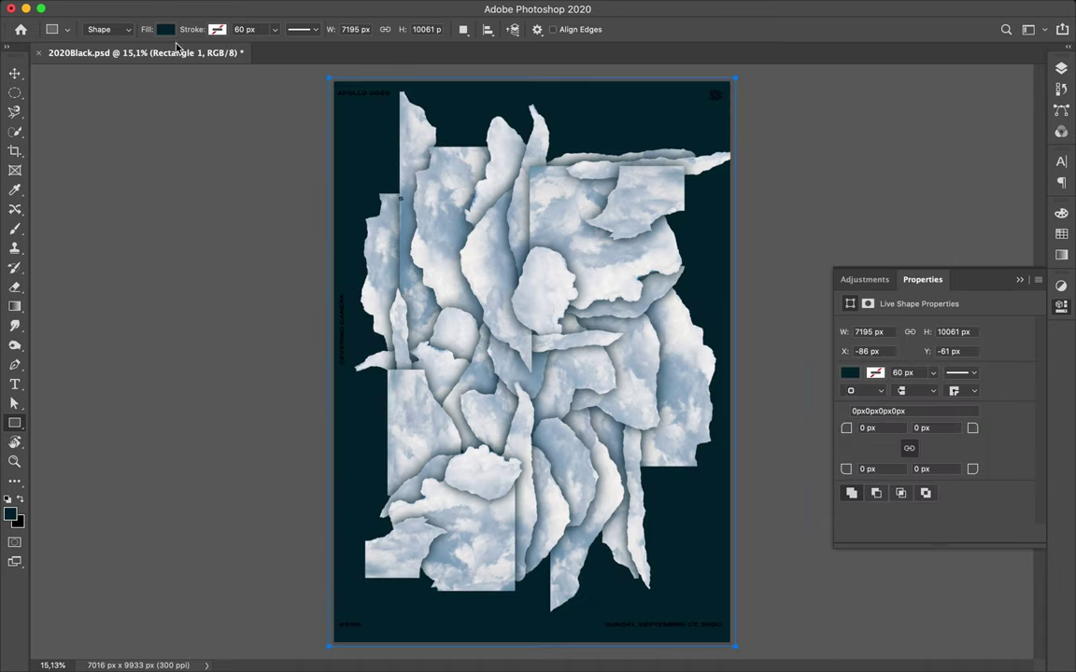
pyautogui.click(165, 29)
pyautogui.click(130, 59)
pyautogui.scroll(-2, 78, 149)
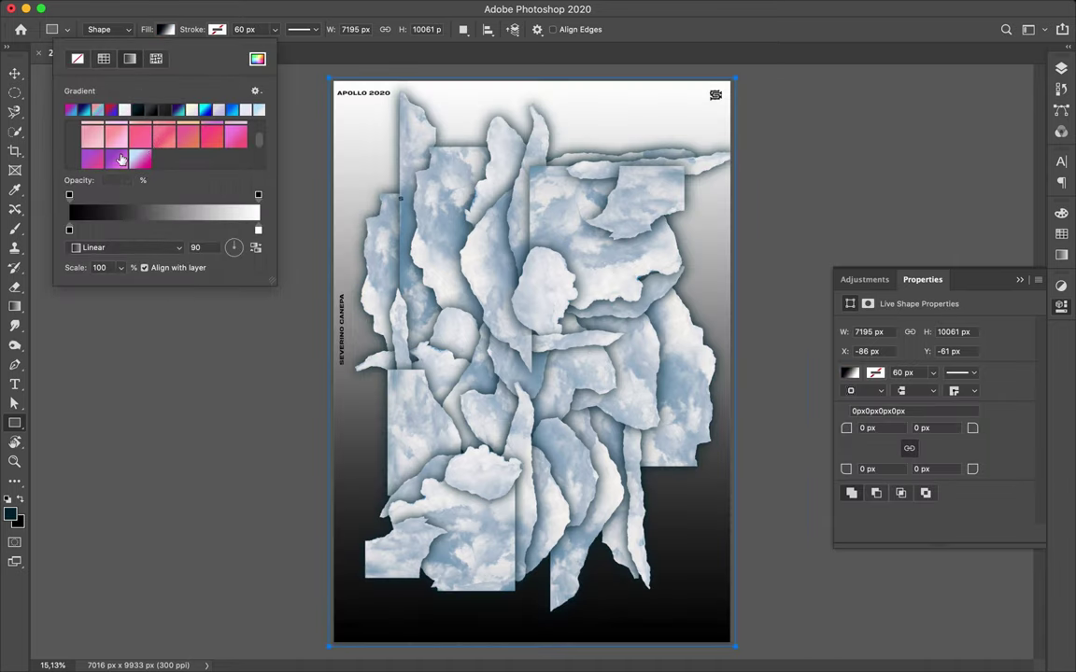
pyautogui.click(84, 140)
# - Copy the gradient rectangle to the top of the stack in Color blend mode
pyautogui.click(1061, 69)
pyautogui.moveTo(901, 584)
pyautogui.mouseDown()
pyautogui.moveTo(965, 138)
pyautogui.moveTo(962, 147)
pyautogui.mouseUp()
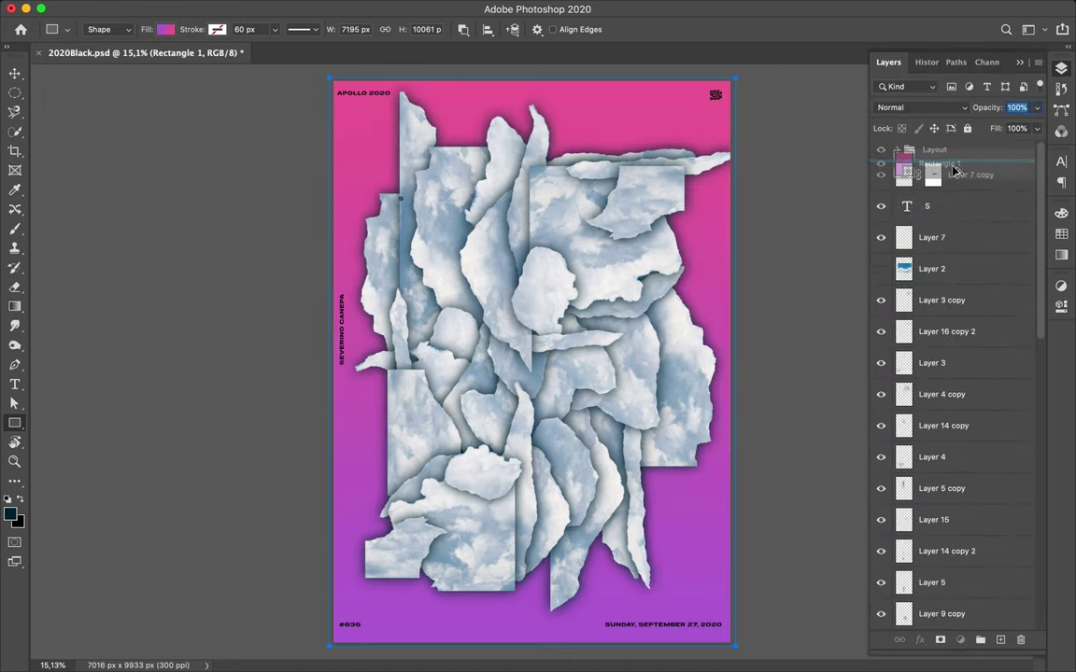
pyautogui.click(921, 108)
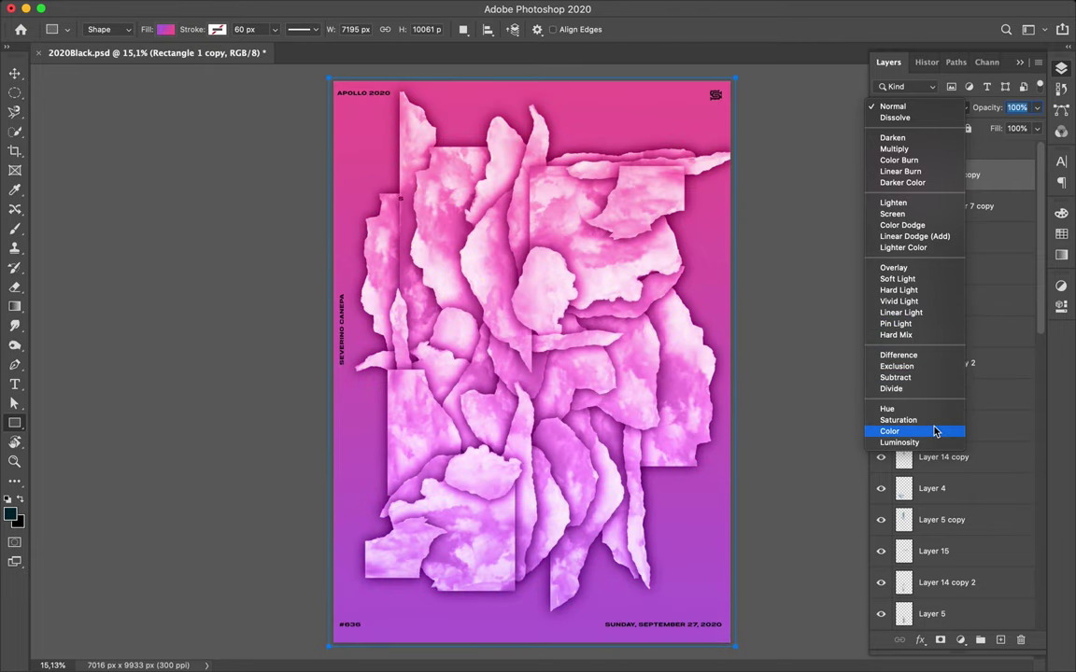
pyautogui.click(925, 430)
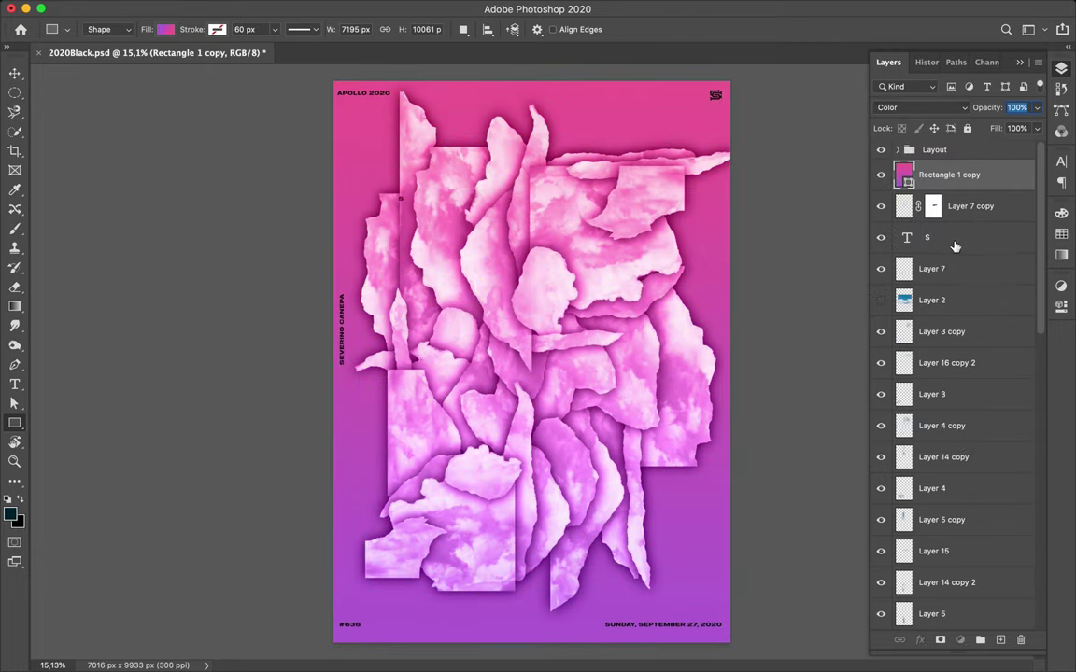
# - Enlarge the S letter to about 803 by 904 px with Free Transform
pyautogui.click(925, 240)
pyautogui.hotkey('ctrl', 't')
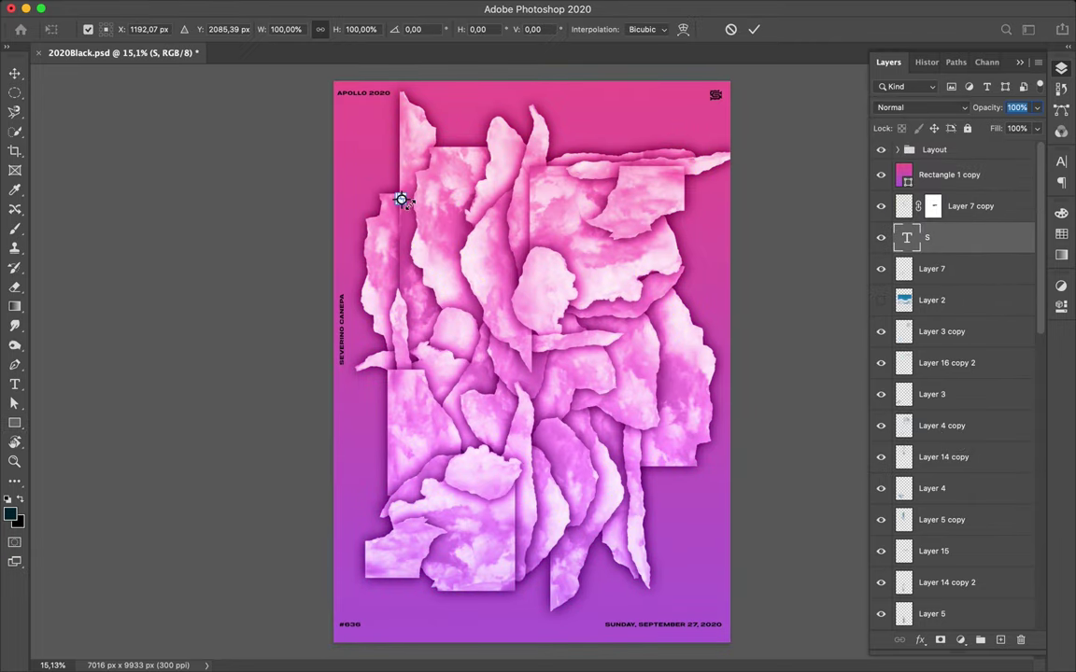
pyautogui.moveTo(432, 240); pyautogui.dragTo(446, 252)
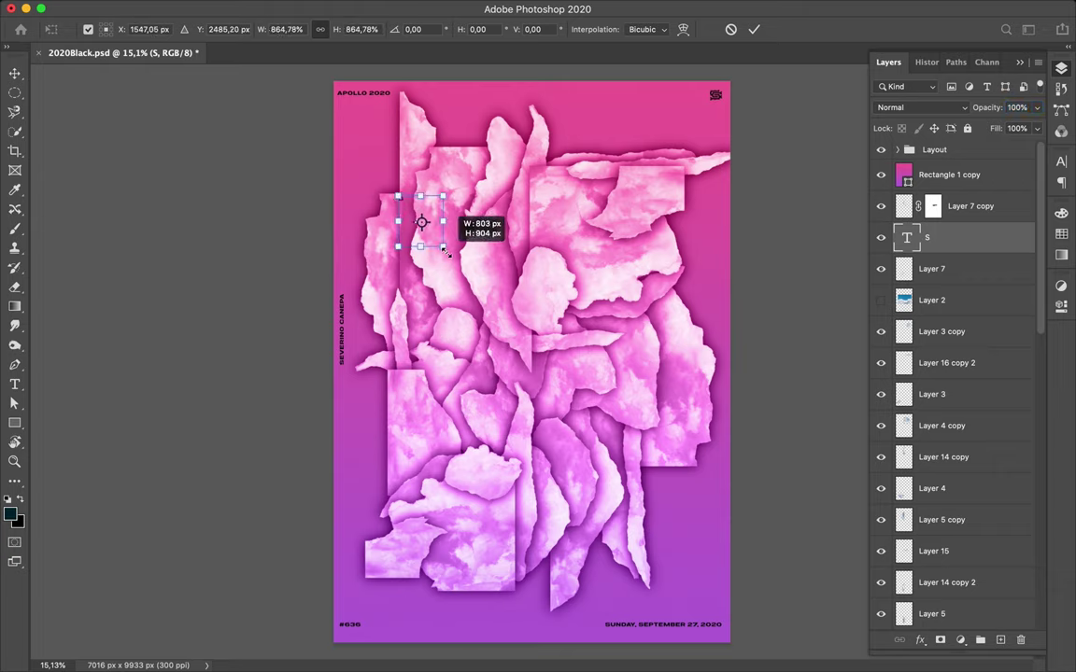
pyautogui.press('Return')
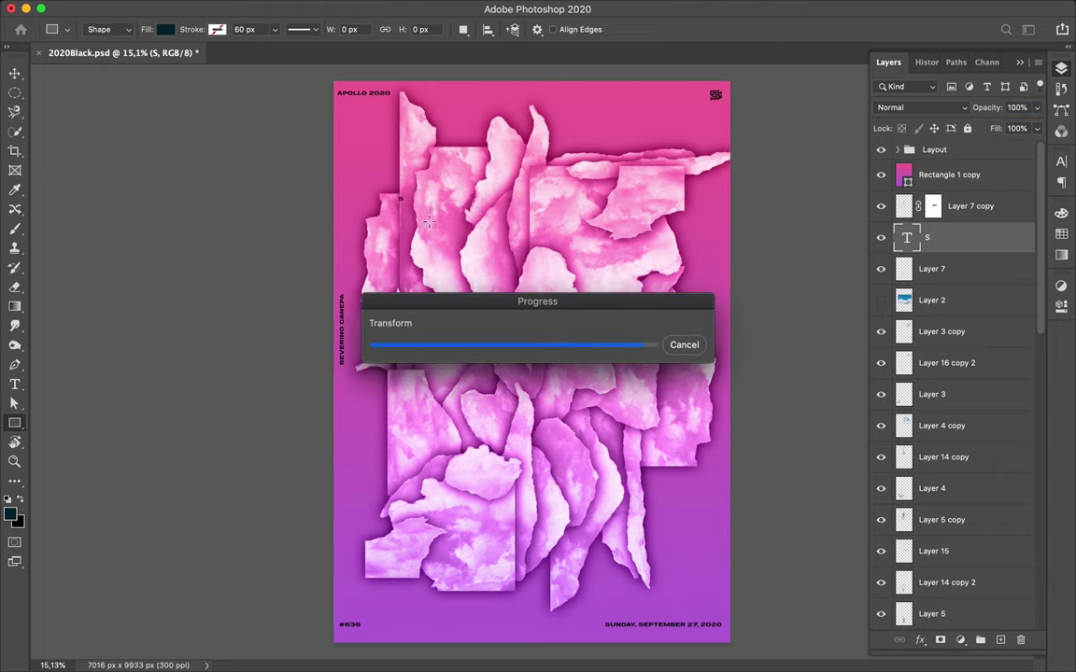
# - Set the S letter's text colour to white in the Character panel
pyautogui.press('v')
pyautogui.click(1063, 161)
pyautogui.click(1022, 249)
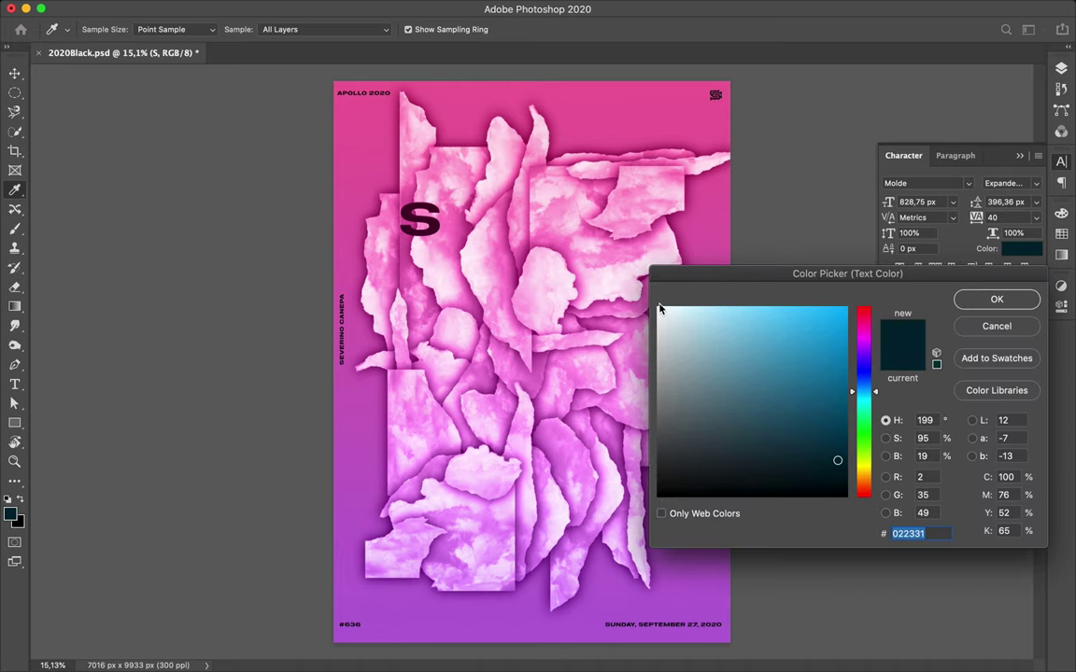
pyautogui.click(660, 306)
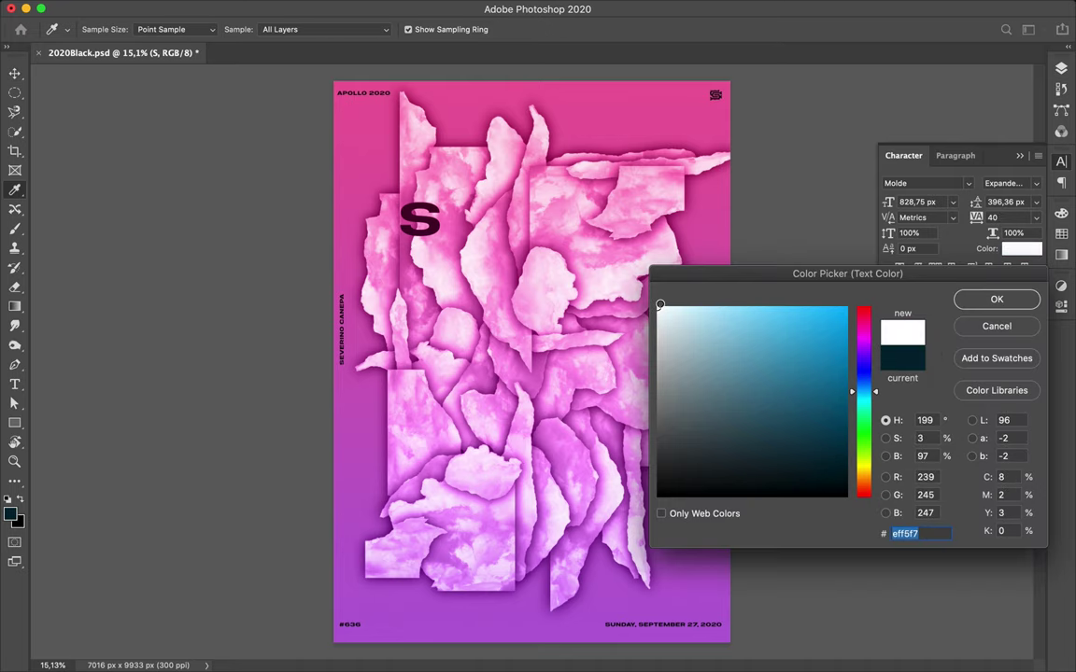
pyautogui.click(995, 302)
# - Move the S to the upper left and drop its layer below Layer 9
pyautogui.moveTo(417, 198); pyautogui.dragTo(405, 198)
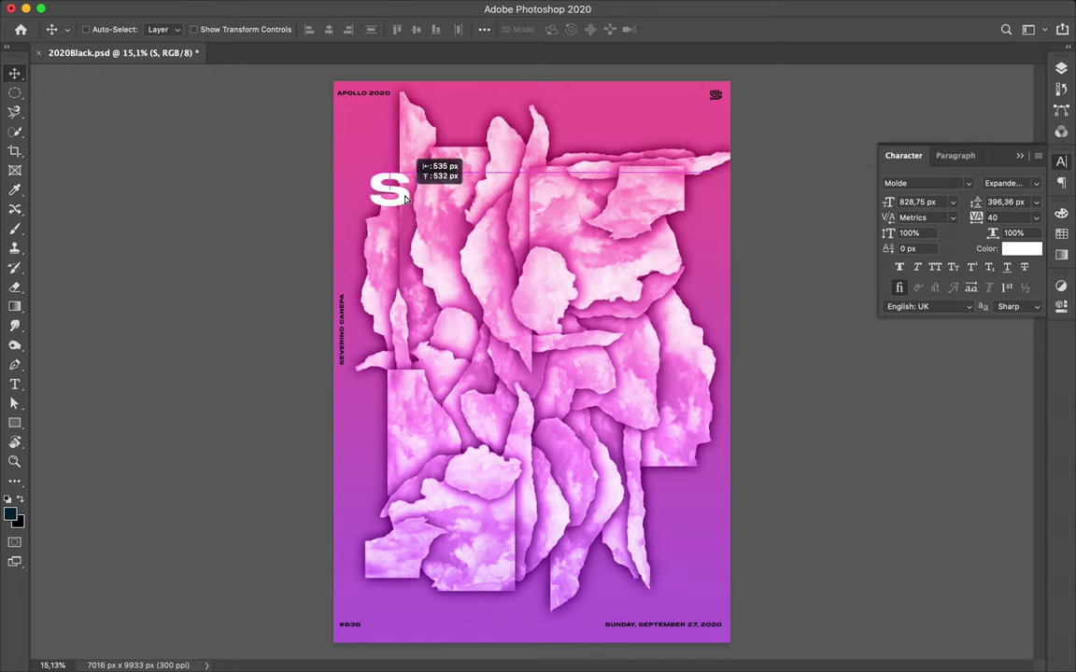
pyautogui.click(1061, 69)
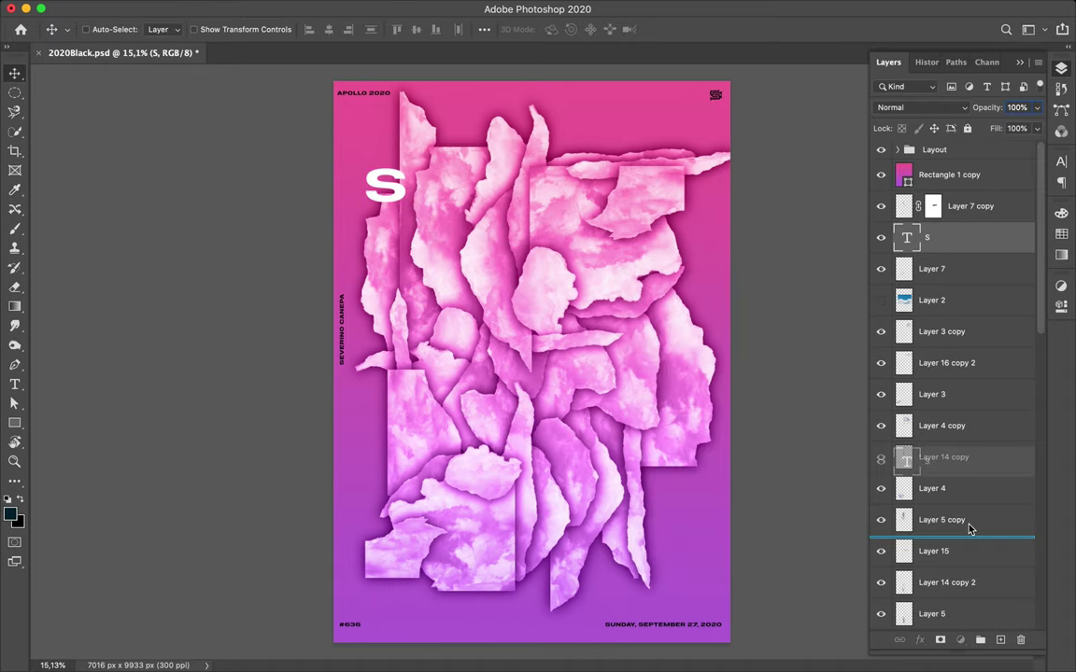
pyautogui.moveTo(944, 238); pyautogui.dragTo(962, 504)
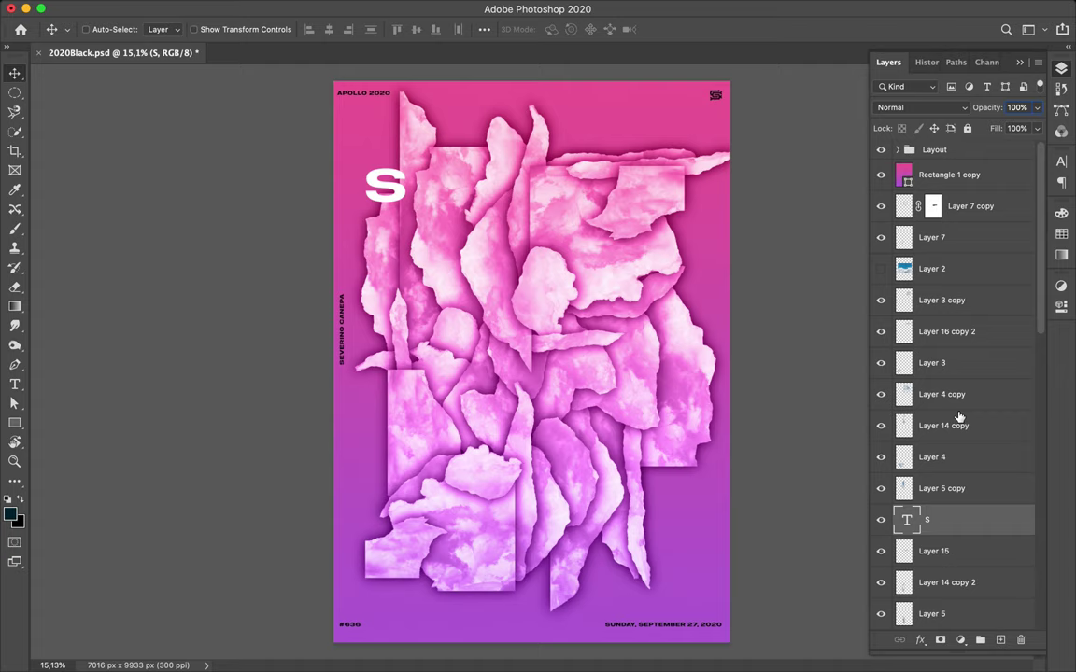
pyautogui.scroll(-3, 960, 425)
pyautogui.moveTo(960, 611); pyautogui.dragTo(959, 609)
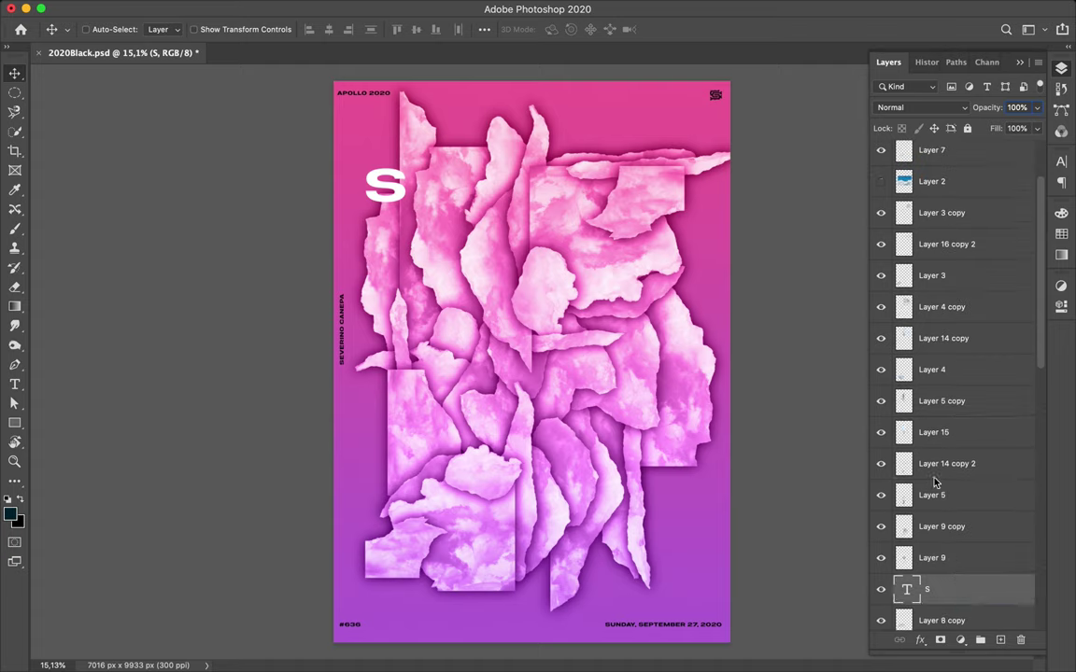
# - Place the S layer just above the gradient background and duplicate the S further right
pyautogui.scroll(-5, 934, 448)
pyautogui.moveTo(937, 356); pyautogui.dragTo(950, 584)
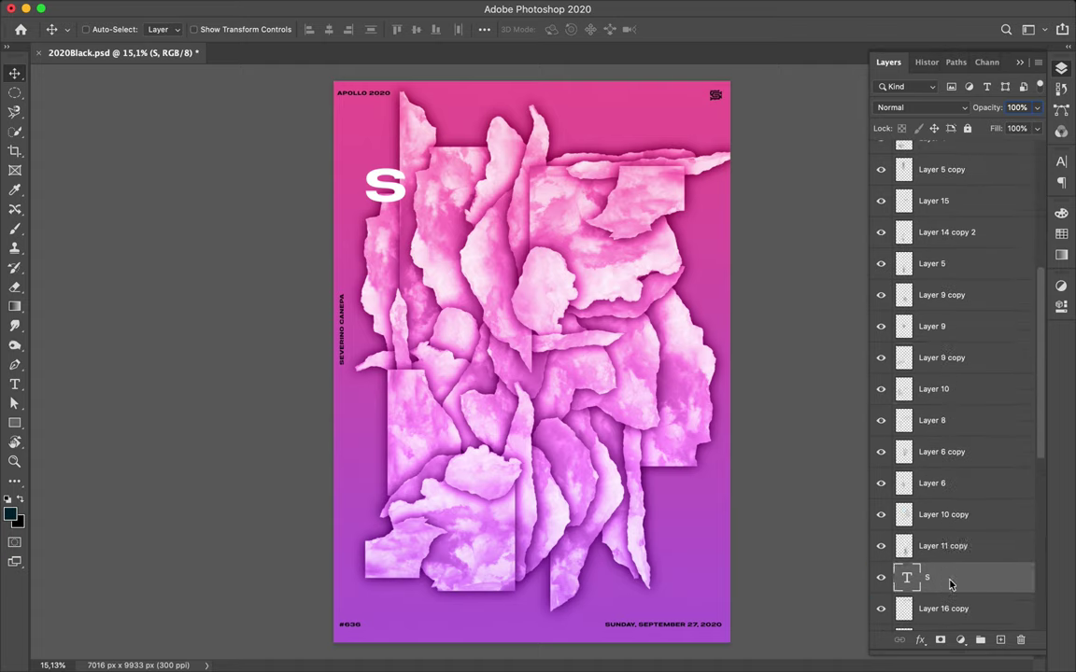
pyautogui.scroll(-5, 952, 464)
pyautogui.moveTo(934, 273); pyautogui.dragTo(950, 599)
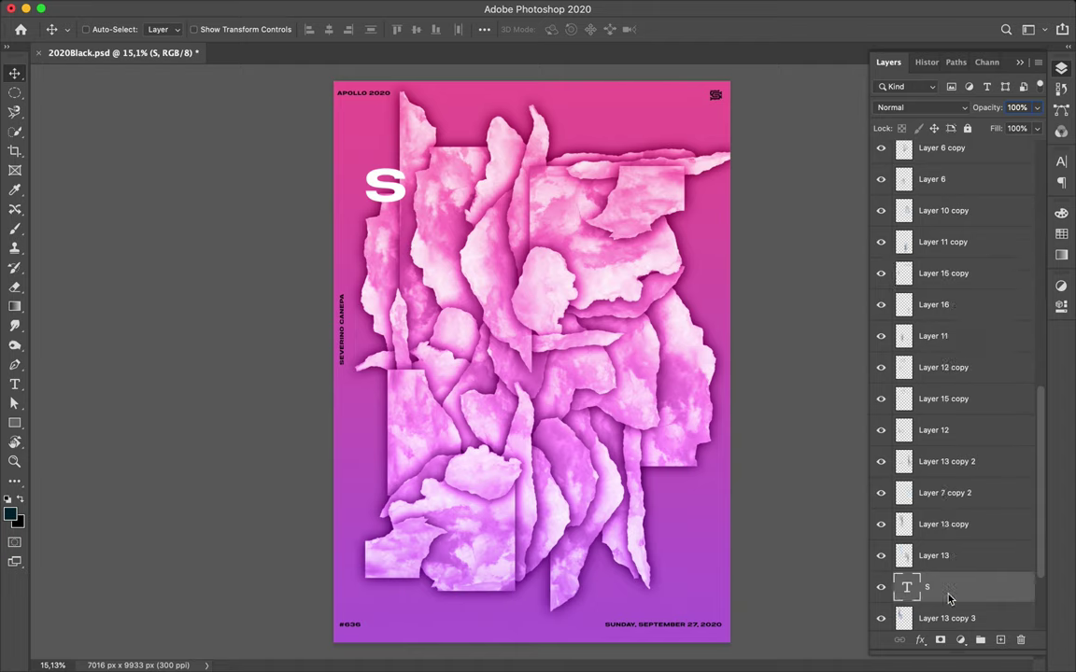
pyautogui.scroll(-3, 950, 599)
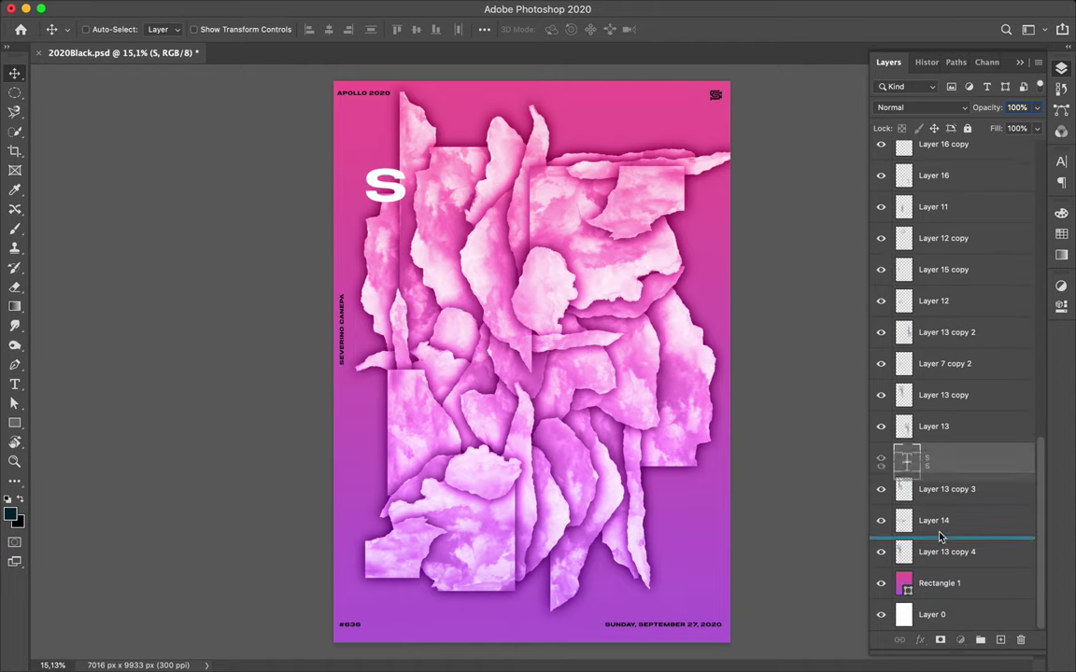
pyautogui.moveTo(940, 537)
pyautogui.mouseDown()
pyautogui.moveTo(939, 567)
pyautogui.moveTo(933, 280)
pyautogui.mouseUp()
pyautogui.moveTo(374, 183); pyautogui.dragTo(450, 182)
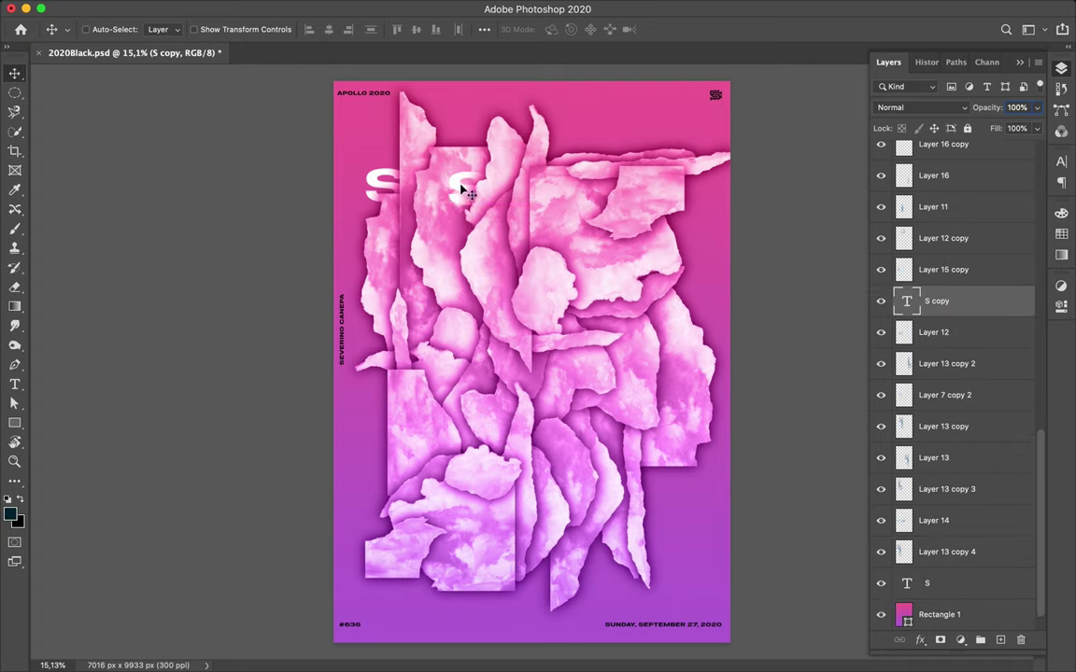
# - Change the copied letter to K and raise it higher on the poster
pyautogui.click(14, 384)
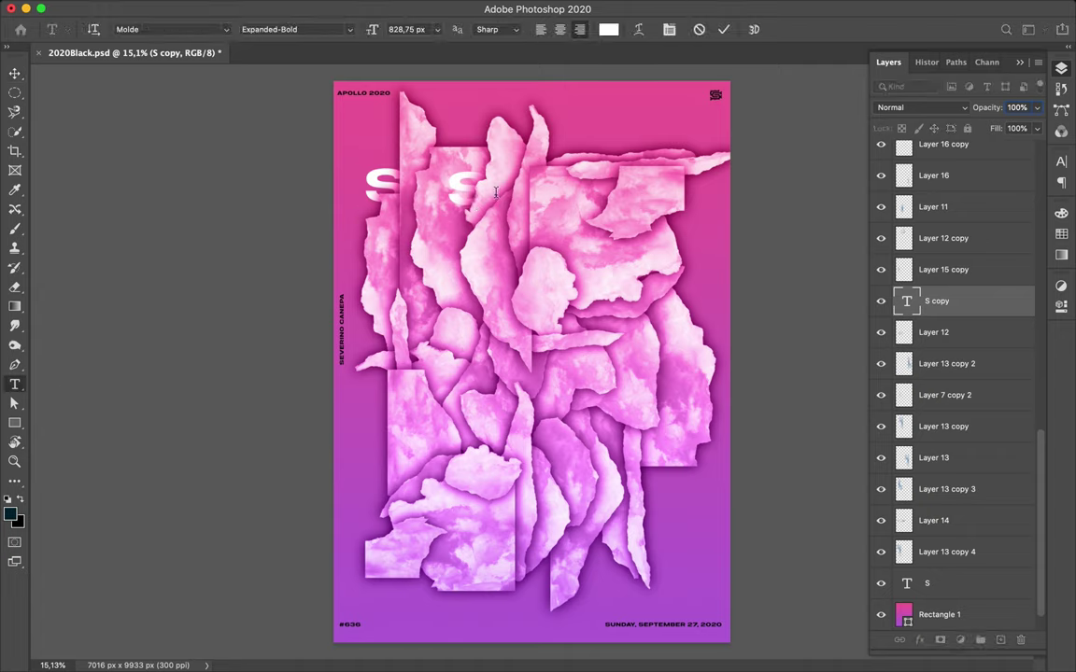
pyautogui.write('K')
pyautogui.hotkey('ctrl', 'Return')
pyautogui.press('v')
pyautogui.moveTo(465, 199); pyautogui.dragTo(465, 166)
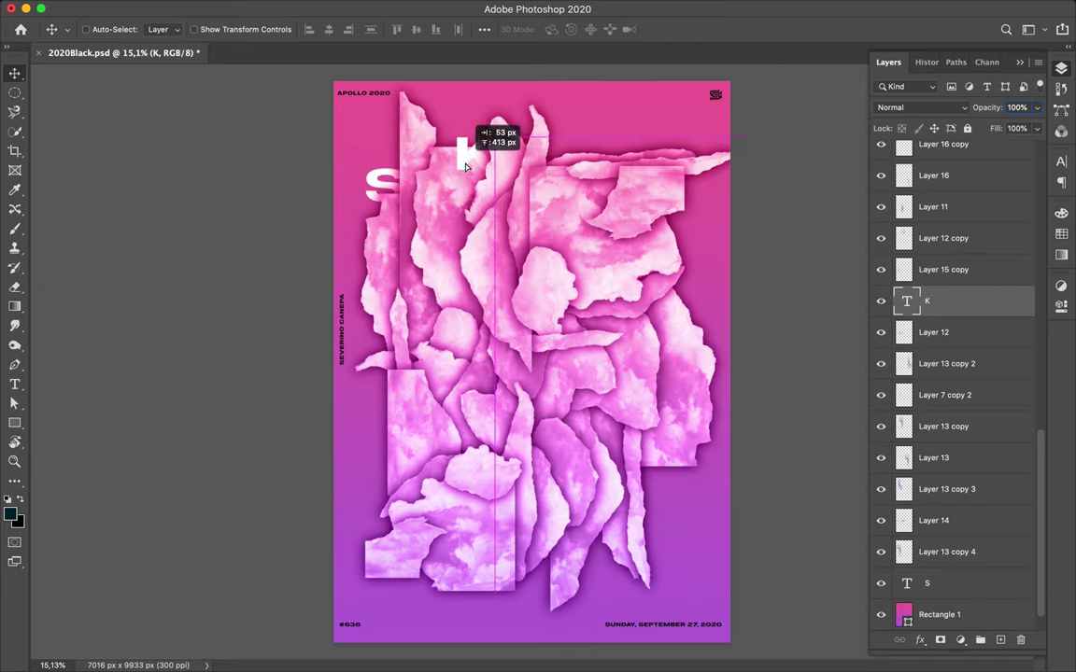
# - Duplicate the K further right, raise its layer, change it to Y and lower it
pyautogui.moveTo(465, 164); pyautogui.dragTo(594, 157)
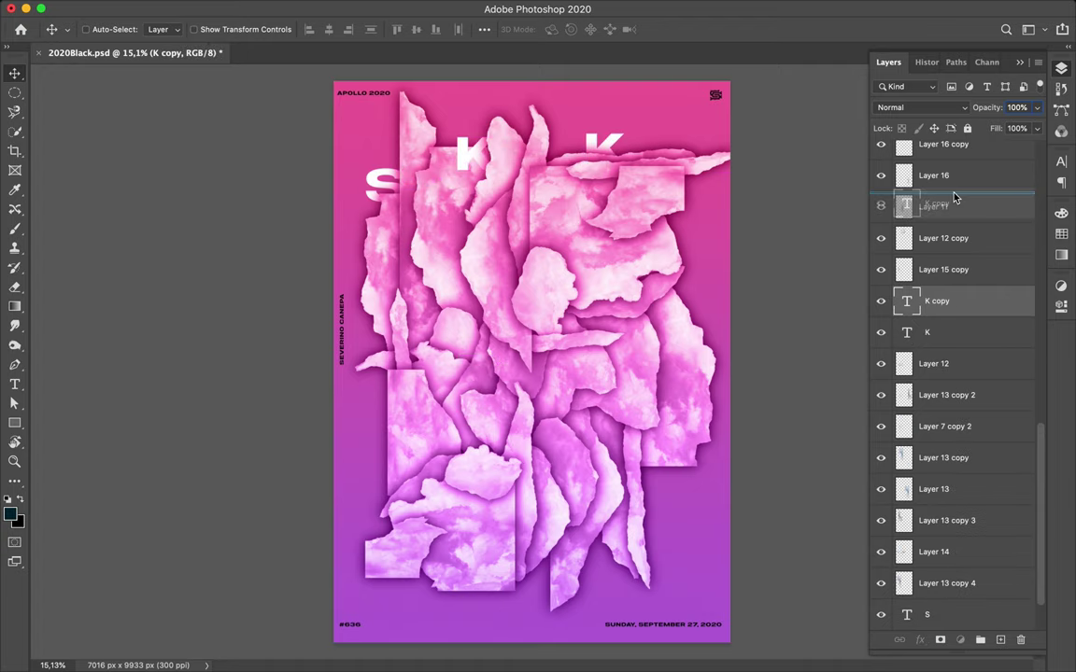
pyautogui.moveTo(943, 300)
pyautogui.mouseDown()
pyautogui.moveTo(954, 196)
pyautogui.moveTo(939, 183)
pyautogui.mouseUp()
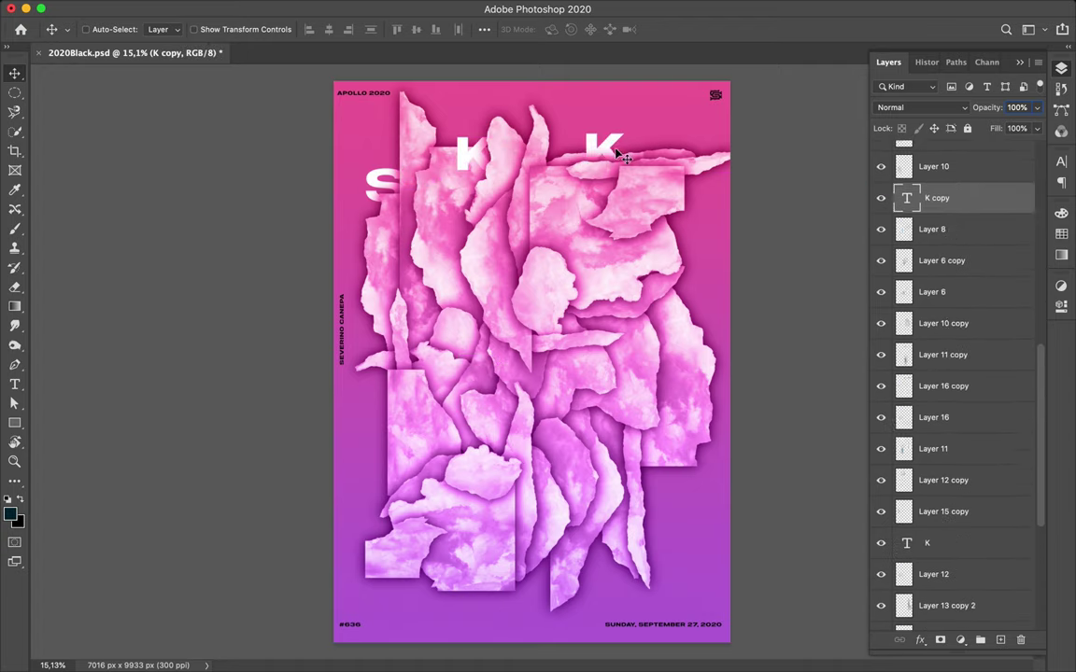
pyautogui.moveTo(587, 147); pyautogui.dragTo(608, 147)
pyautogui.click(15, 385)
pyautogui.write('Y')
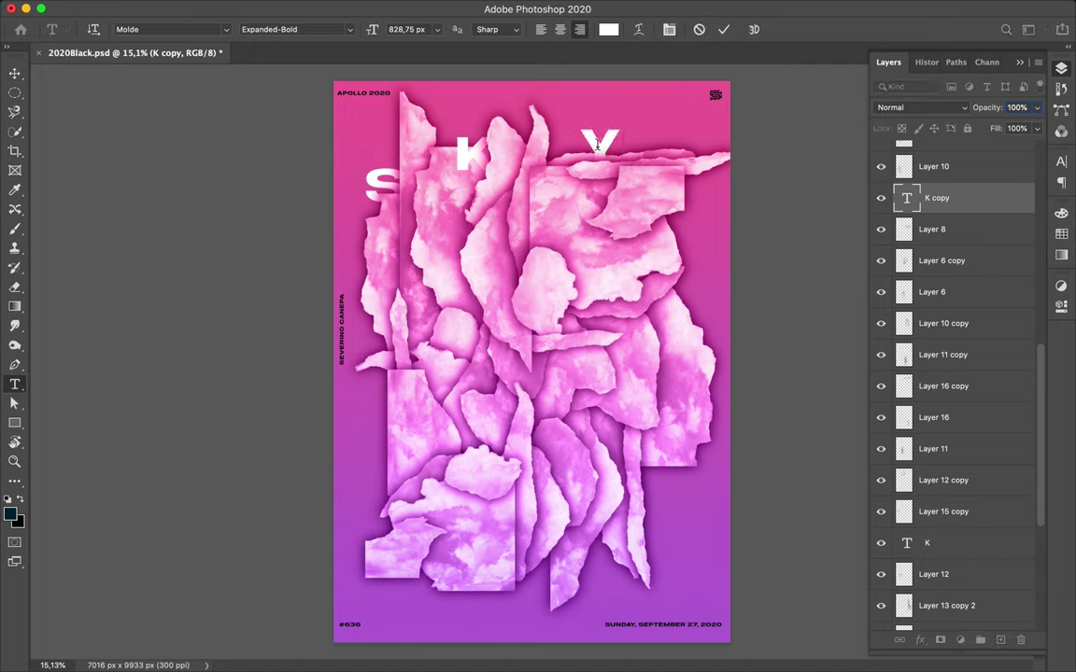
pyautogui.hotkey('ctrl', 'Return')
pyautogui.press('v')
pyautogui.moveTo(598, 127); pyautogui.dragTo(613, 174)
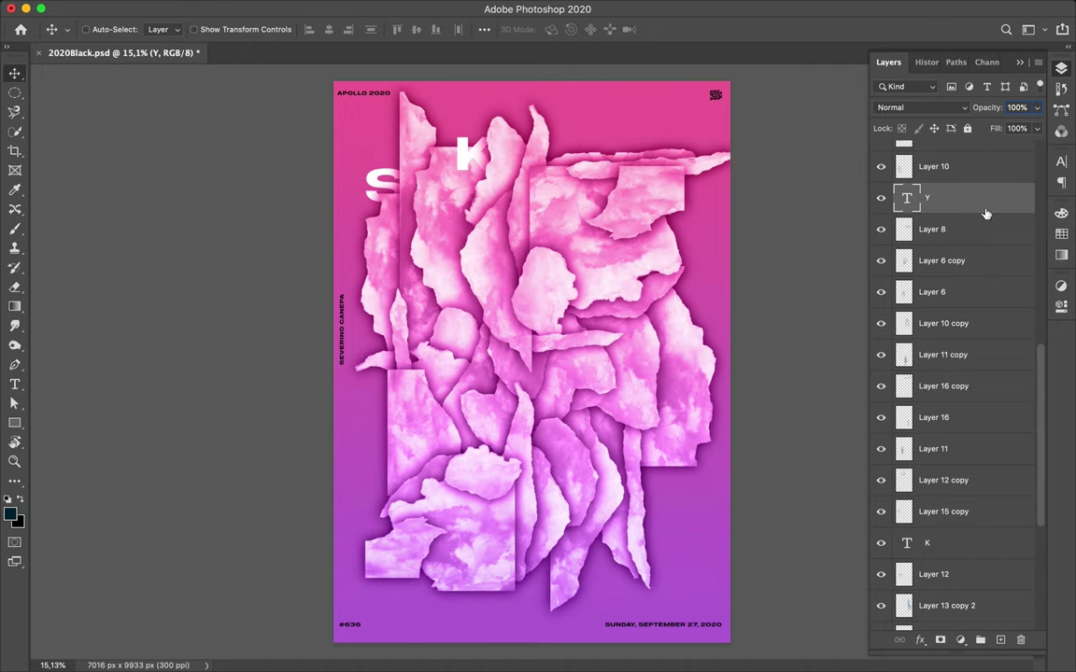
# - Position the Y among the upper cloud layers, then duplicate it and start editing the copy
pyautogui.moveTo(986, 214); pyautogui.dragTo(913, 169)
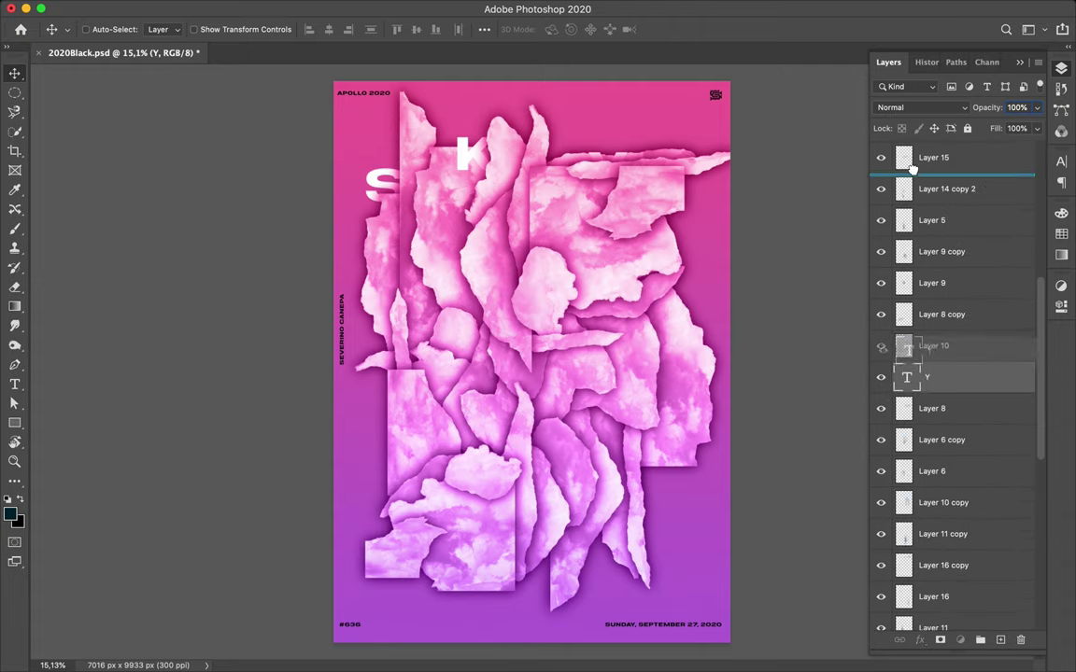
pyautogui.moveTo(913, 169)
pyautogui.mouseDown()
pyautogui.moveTo(953, 197)
pyautogui.moveTo(945, 300)
pyautogui.mouseUp()
pyautogui.moveTo(630, 156); pyautogui.dragTo(586, 185)
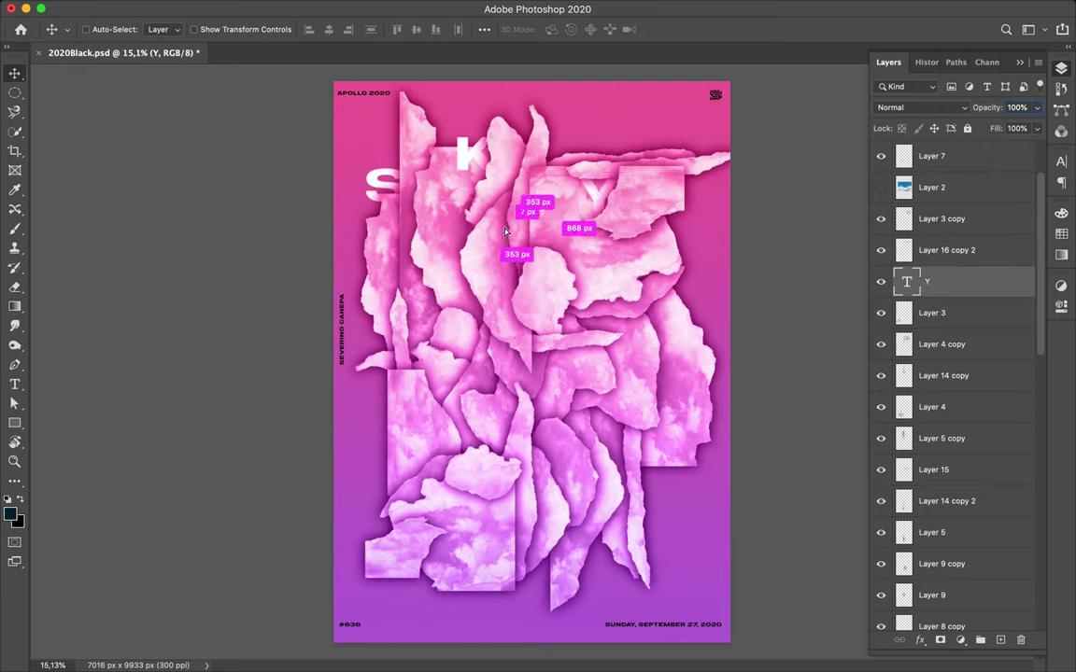
pyautogui.moveTo(505, 232); pyautogui.dragTo(450, 254)
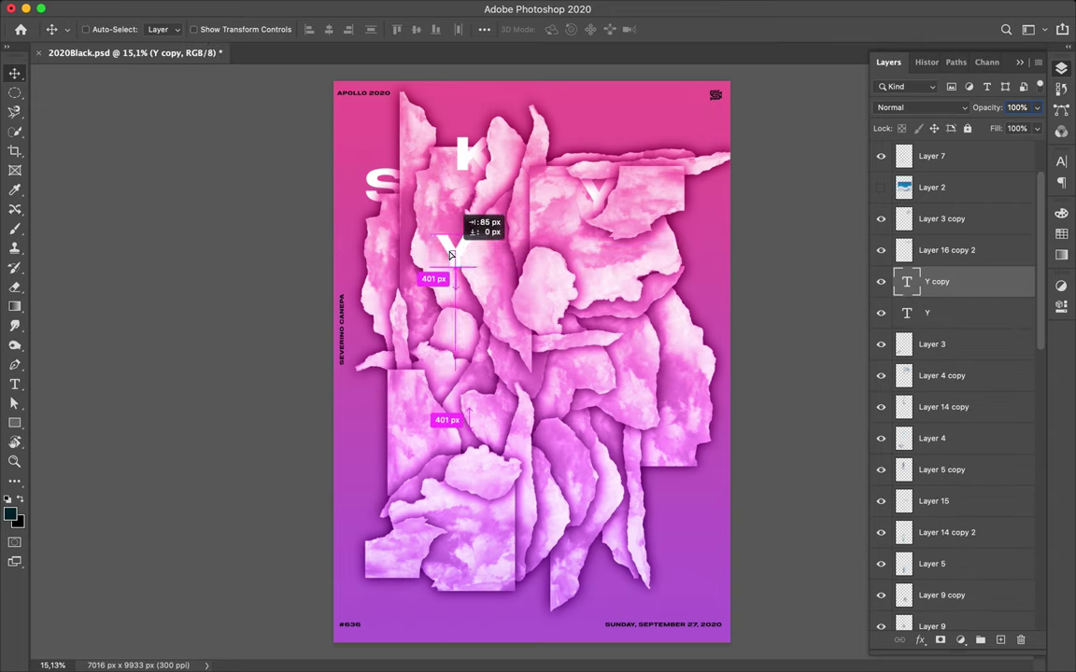
pyautogui.click(14, 384)
pyautogui.click(66, 377)
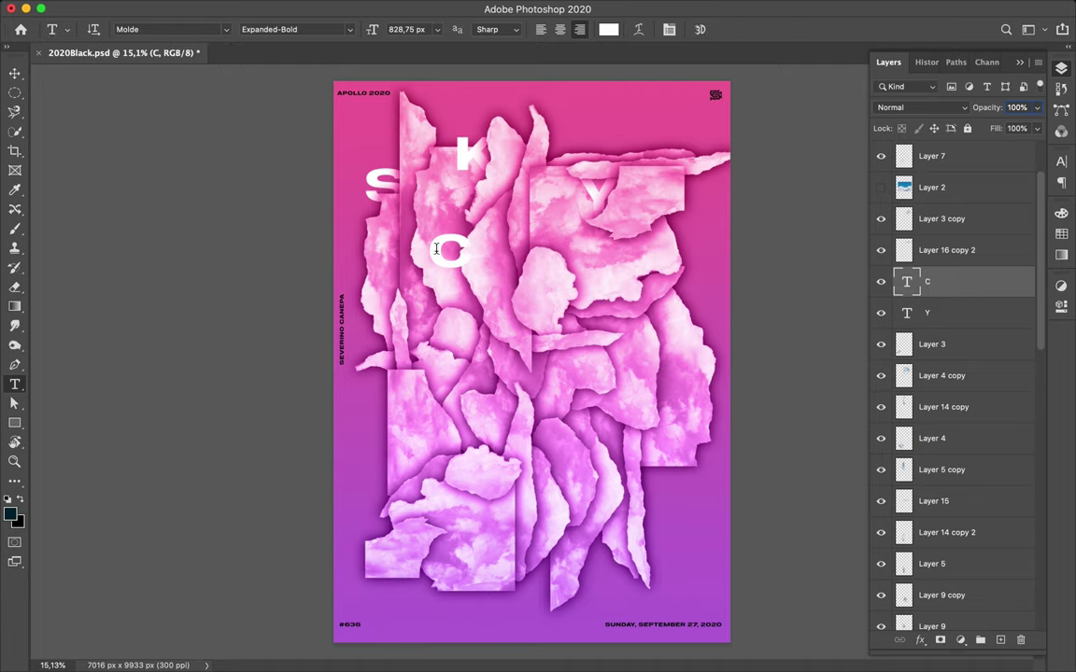
# - Place the new C below the S, tucked beneath a cloud fragment layer
pyautogui.press('v')
pyautogui.moveTo(435, 248); pyautogui.dragTo(445, 233)
pyautogui.moveTo(951, 537); pyautogui.dragTo(954, 545)
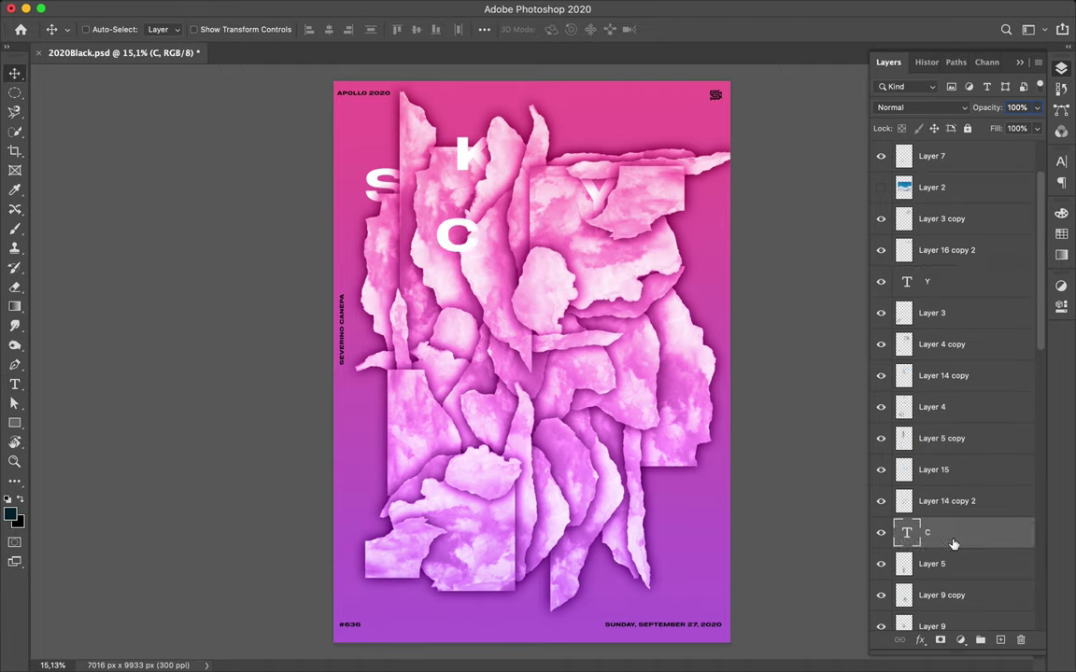
# - Duplicate the C to its right, raise the copy among cloud layers, and retype it as L
pyautogui.moveTo(516, 250); pyautogui.dragTo(512, 264)
pyautogui.moveTo(952, 532); pyautogui.dragTo(951, 375)
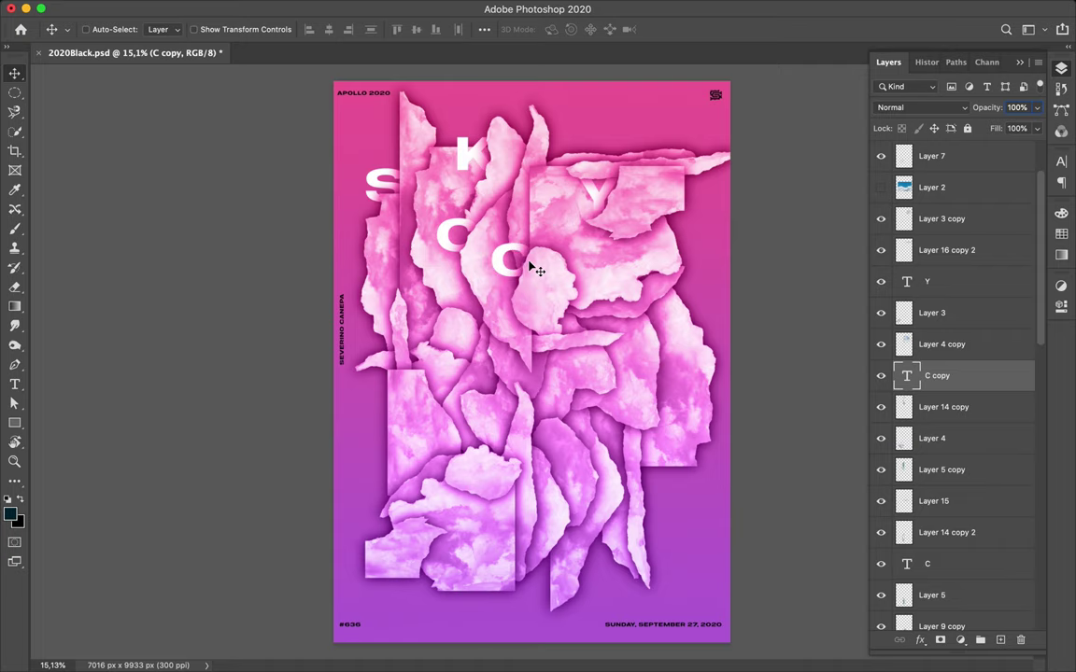
pyautogui.moveTo(502, 265); pyautogui.dragTo(502, 268)
pyautogui.press('t')
pyautogui.doubleClick(514, 261)
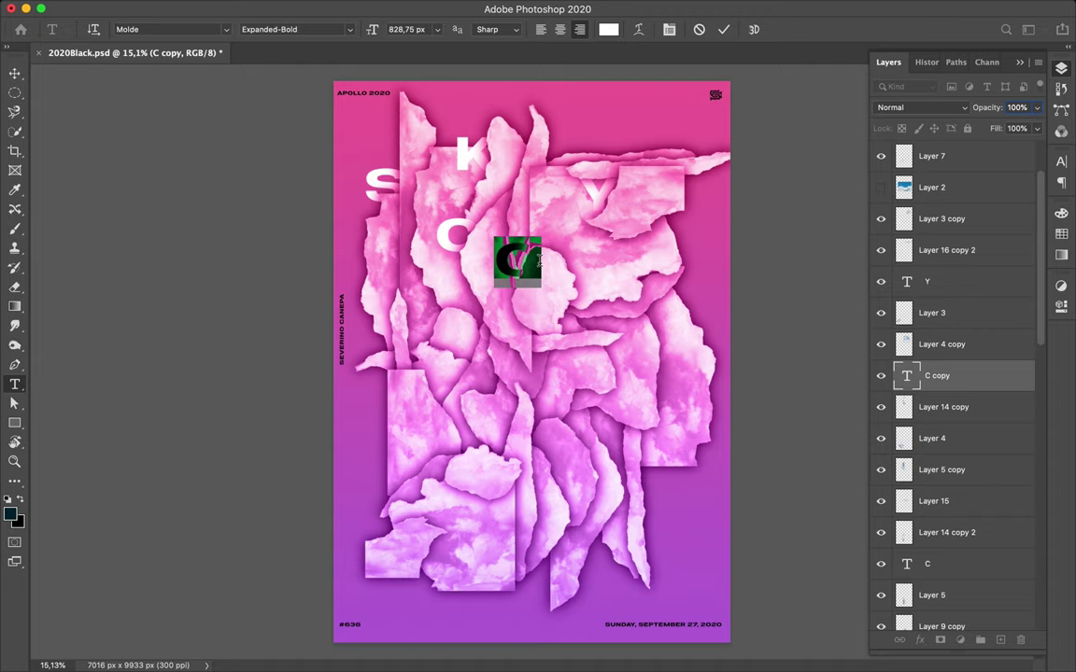
pyautogui.write('L')
pyautogui.press('Escape')
pyautogui.press('v')
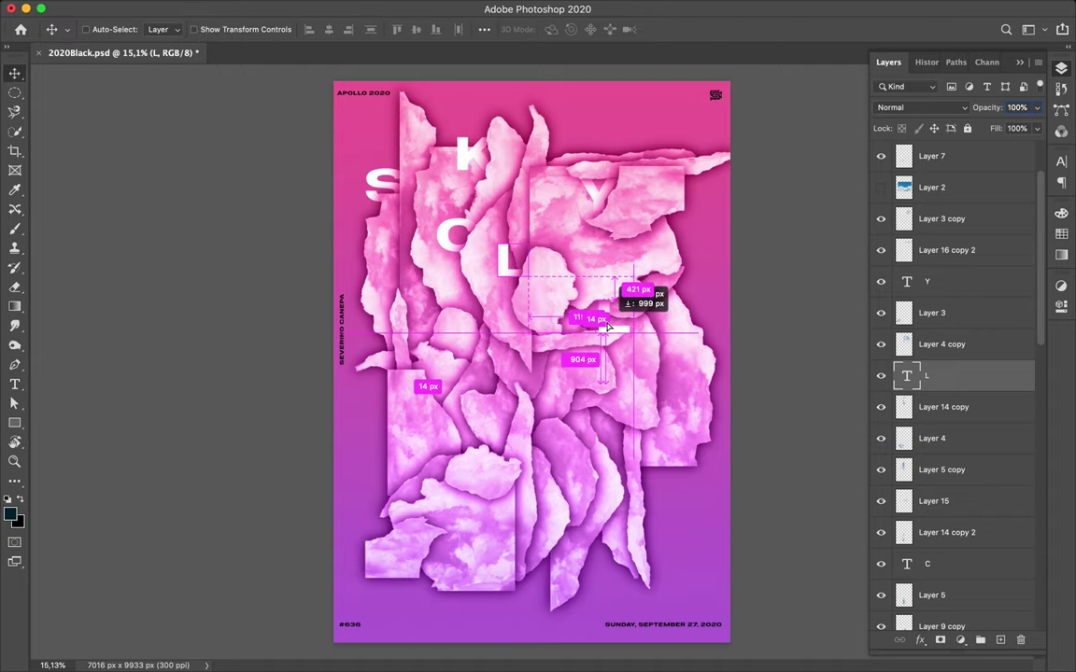
# - Duplicate the L down and to the right and retype the copy as O
pyautogui.moveTo(502, 270); pyautogui.dragTo(608, 320)
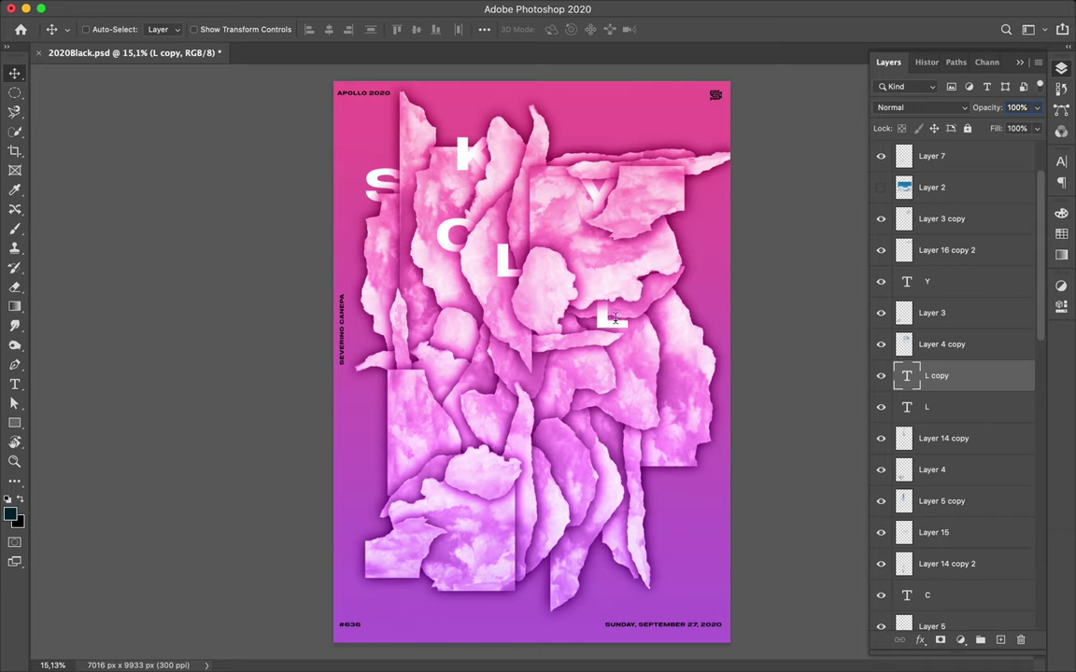
pyautogui.doubleClick(598, 320)
pyautogui.write('U')
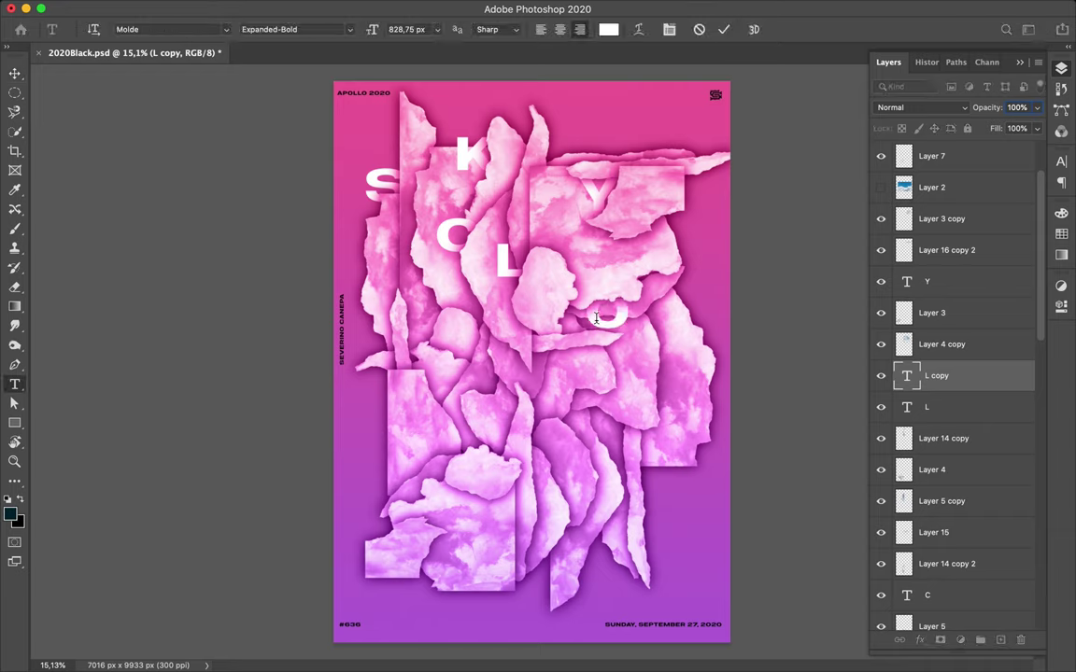
pyautogui.press('Escape')
pyautogui.press('v')
pyautogui.moveTo(407, 213); pyautogui.dragTo(447, 222)
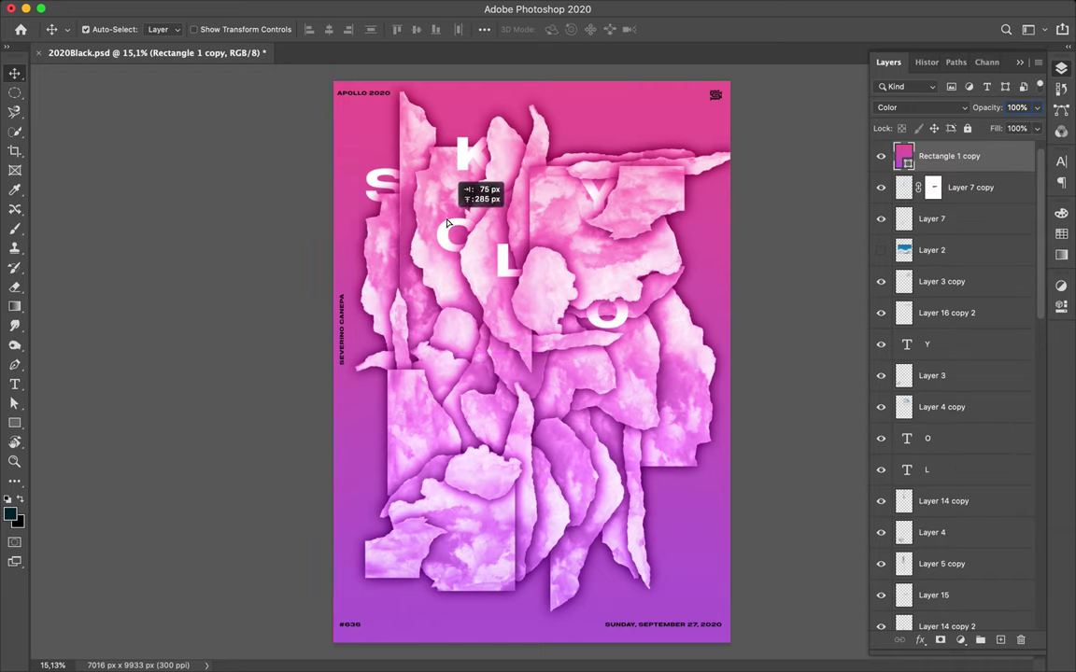
# - Hide the pink tint, adjust the C, and duplicate the O lower down, retyped as U
pyautogui.press('Delete')
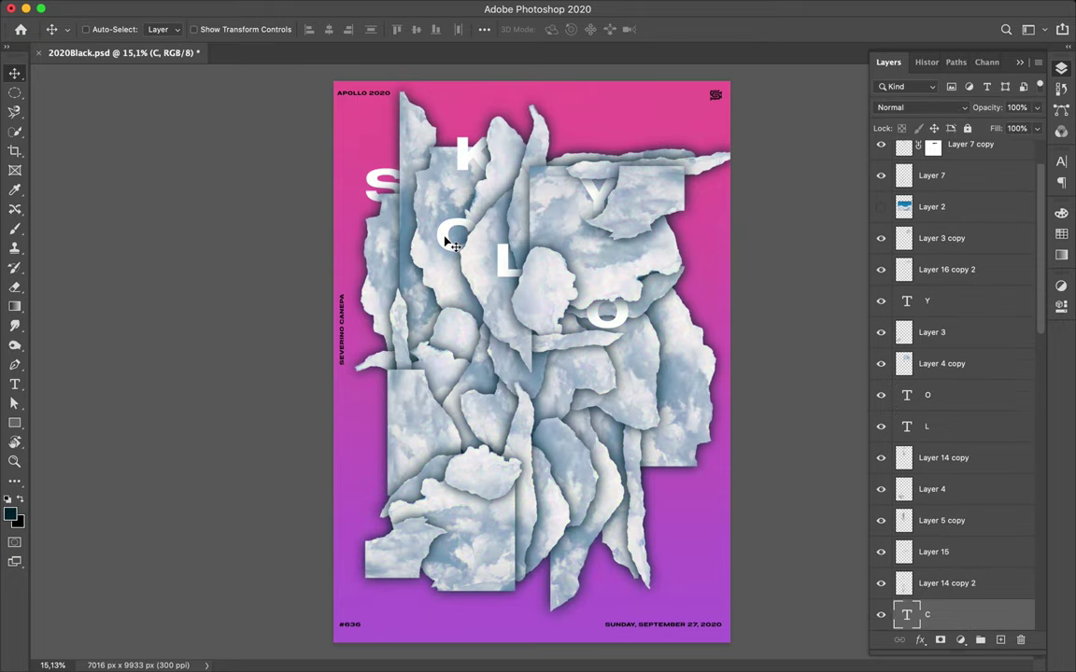
pyautogui.moveTo(435, 240); pyautogui.dragTo(448, 235)
pyautogui.moveTo(608, 312)
pyautogui.mouseDown()
pyautogui.moveTo(472, 419)
pyautogui.moveTo(516, 366)
pyautogui.mouseUp()
pyautogui.press('t')
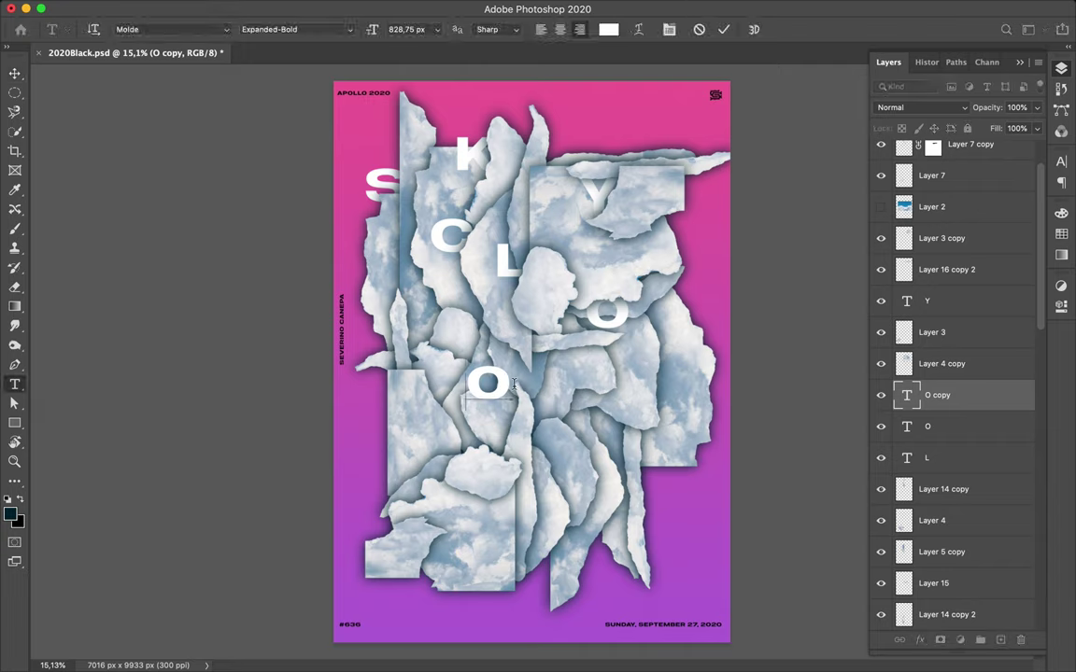
pyautogui.doubleClick(485, 383)
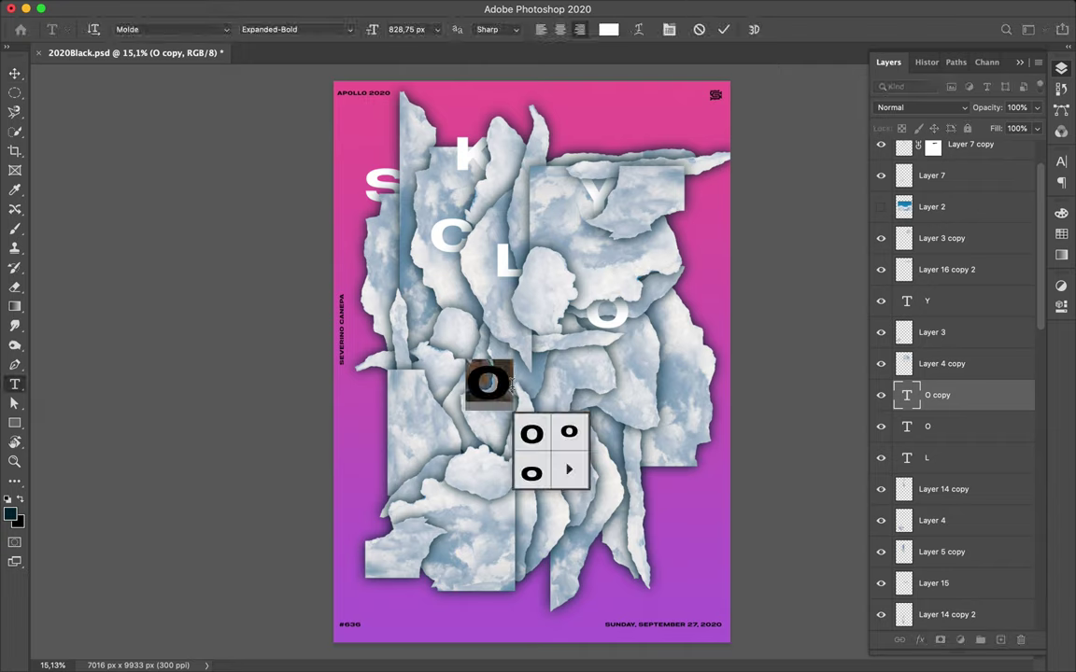
pyautogui.write('U')
pyautogui.press('Escape')
pyautogui.press('v')
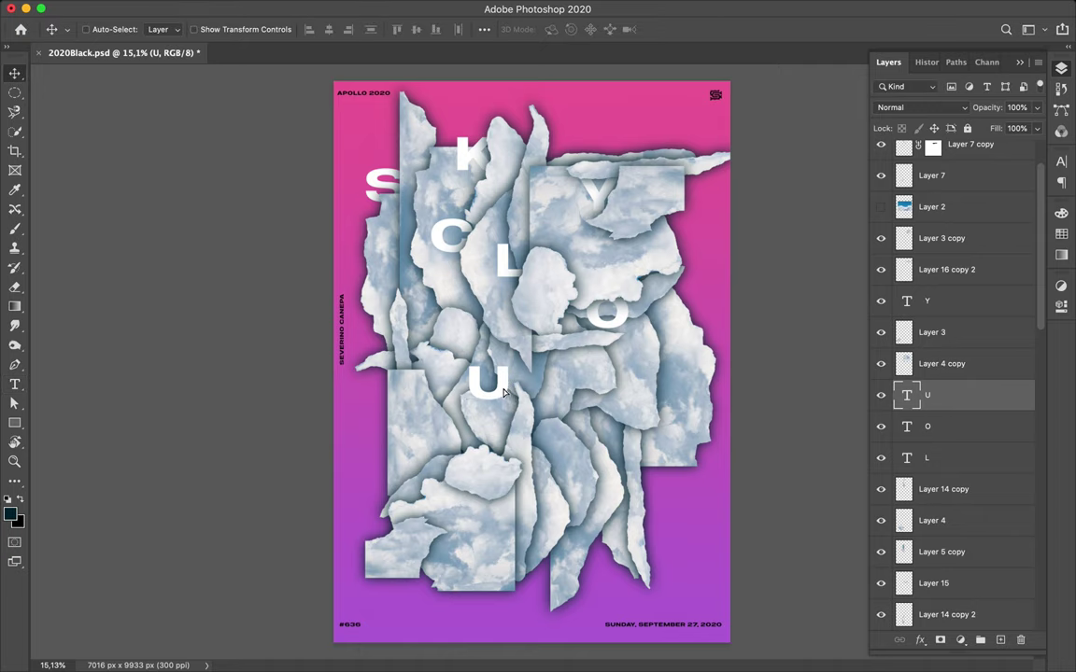
# - Tuck the U beneath lower cloud layers, then duplicate it and raise the copy's layer
pyautogui.moveTo(934, 395); pyautogui.dragTo(944, 514)
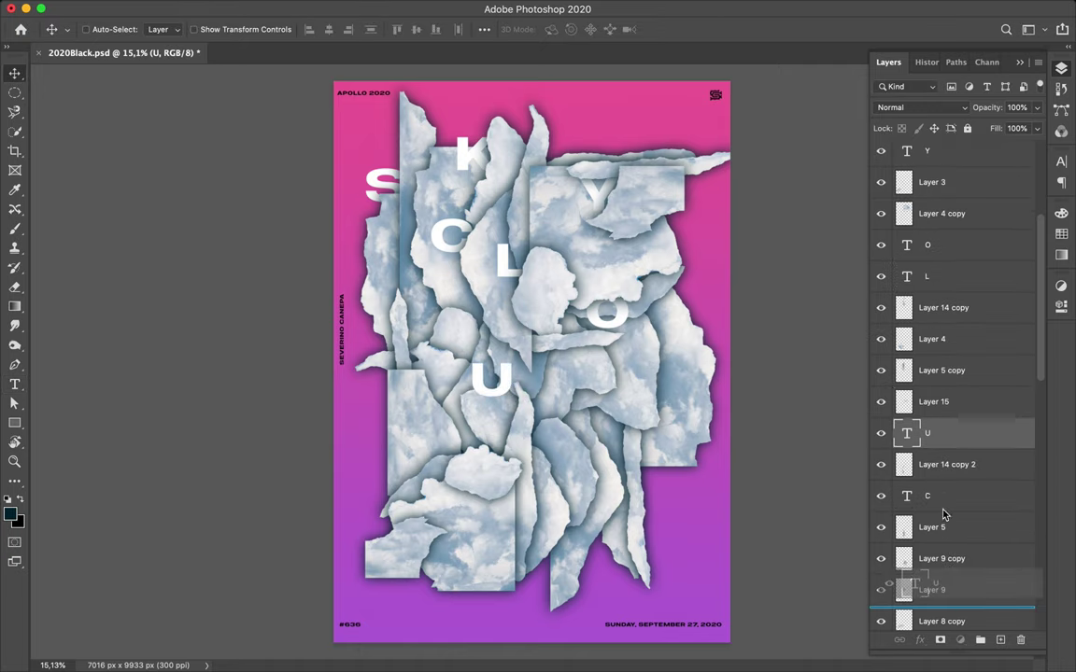
pyautogui.moveTo(545, 423); pyautogui.dragTo(547, 428)
pyautogui.moveTo(937, 462); pyautogui.dragTo(937, 195)
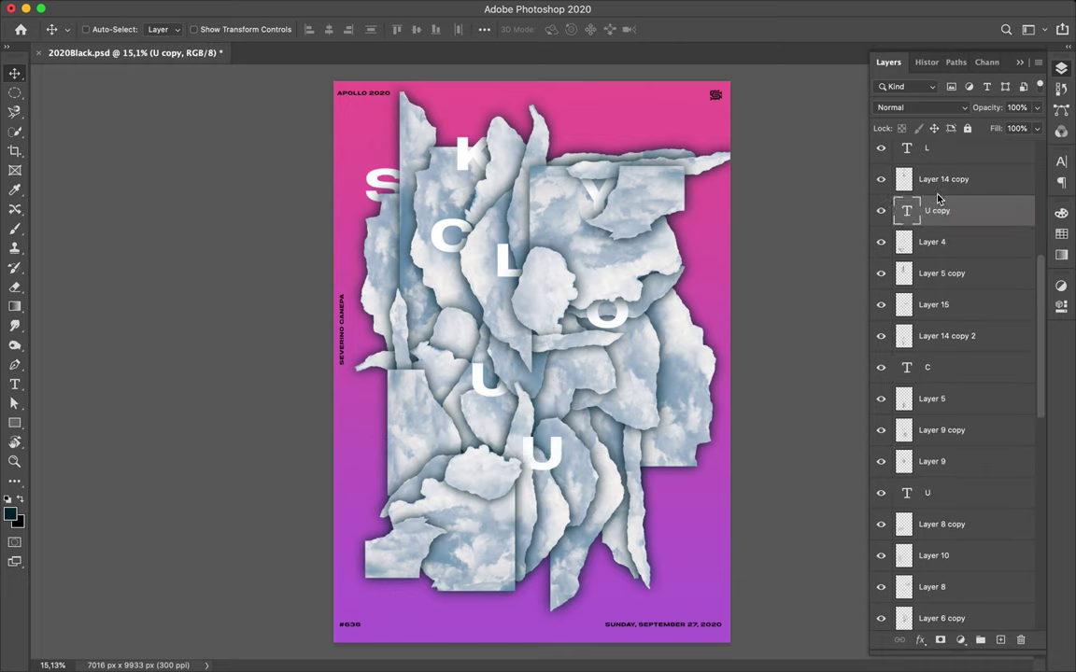
pyautogui.moveTo(563, 453); pyautogui.dragTo(570, 448)
# - Retype the copy as D and reorder its layer so it shows between fragments
pyautogui.doubleClick(570, 448)
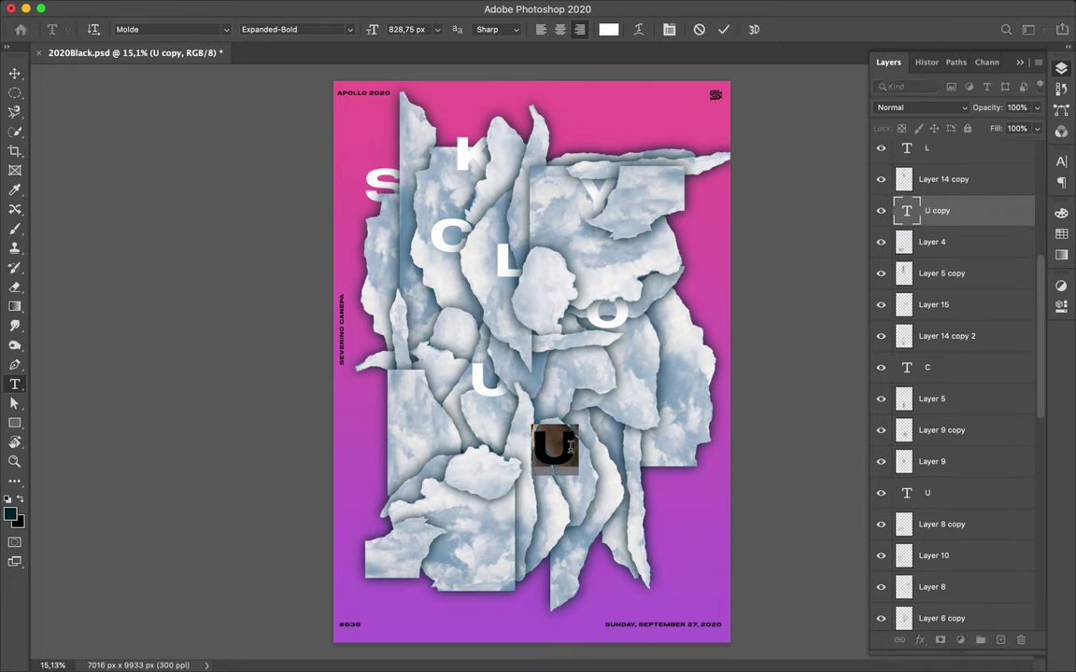
pyautogui.write('D')
pyautogui.press('Escape')
pyautogui.press('v')
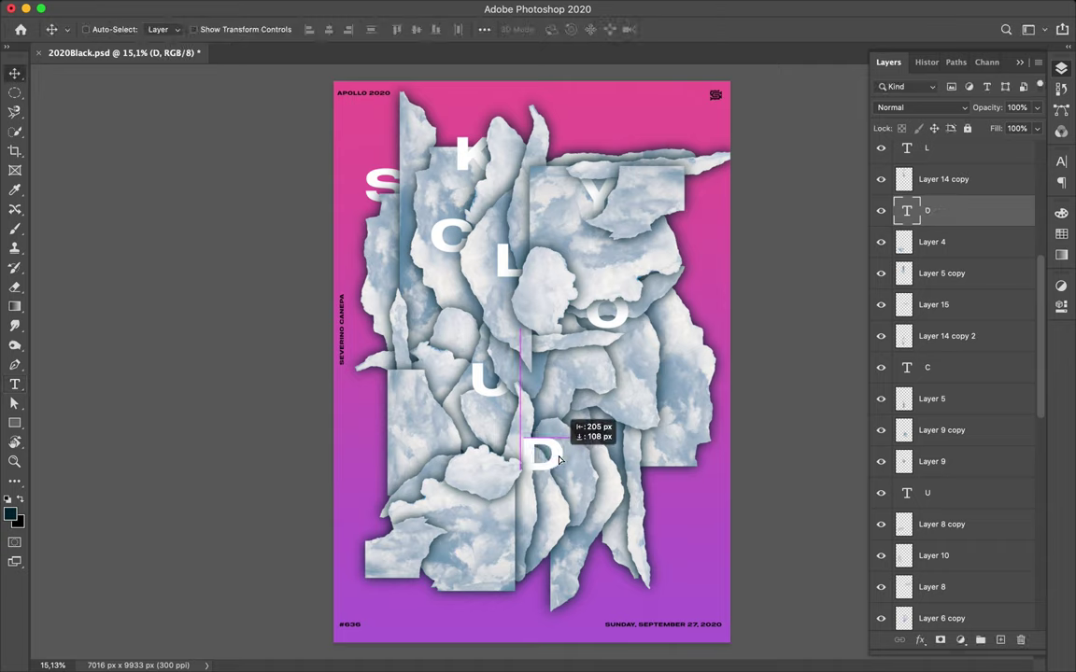
pyautogui.moveTo(934, 211); pyautogui.dragTo(938, 541)
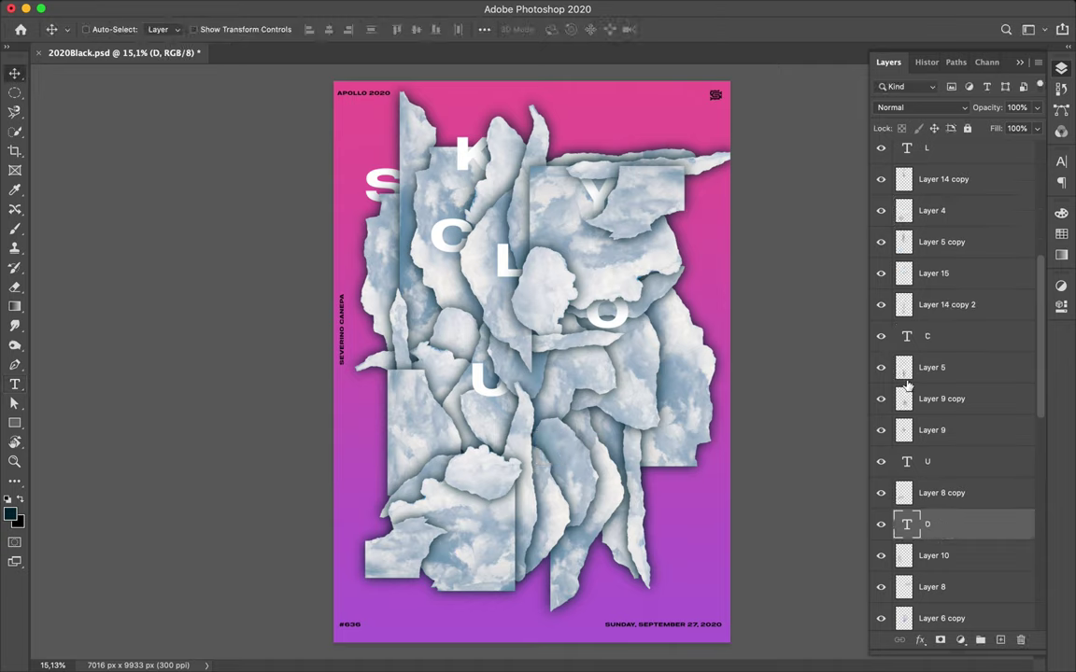
pyautogui.moveTo(906, 385); pyautogui.dragTo(910, 387)
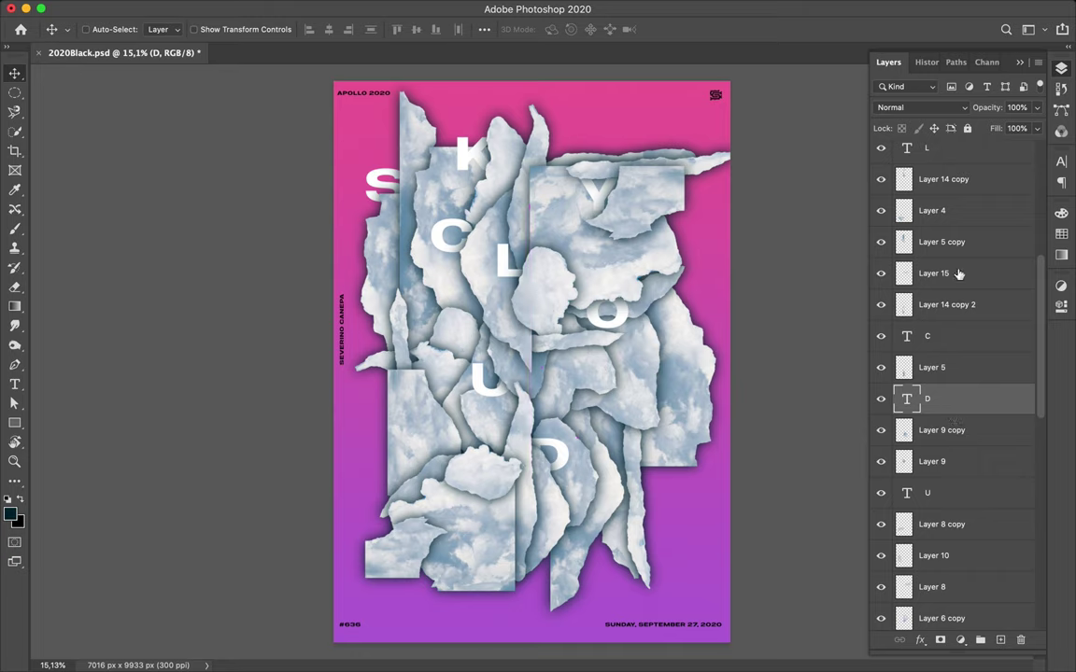
pyautogui.scroll(10, 959, 273)
# - Shift the K down and send the C layer far down the stack, behind the cloud fragments
pyautogui.keyDown('ctrl'); pyautogui.click(464, 145); pyautogui.keyUp('ctrl')
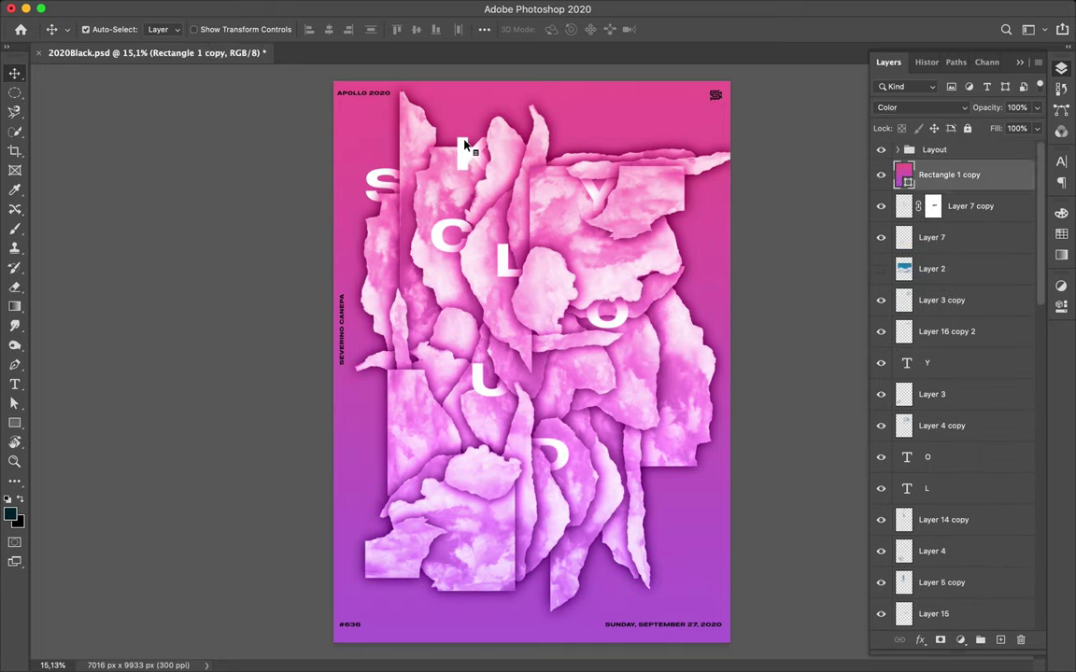
pyautogui.keyDown('ctrl'); pyautogui.click(467, 159); pyautogui.keyUp('ctrl')
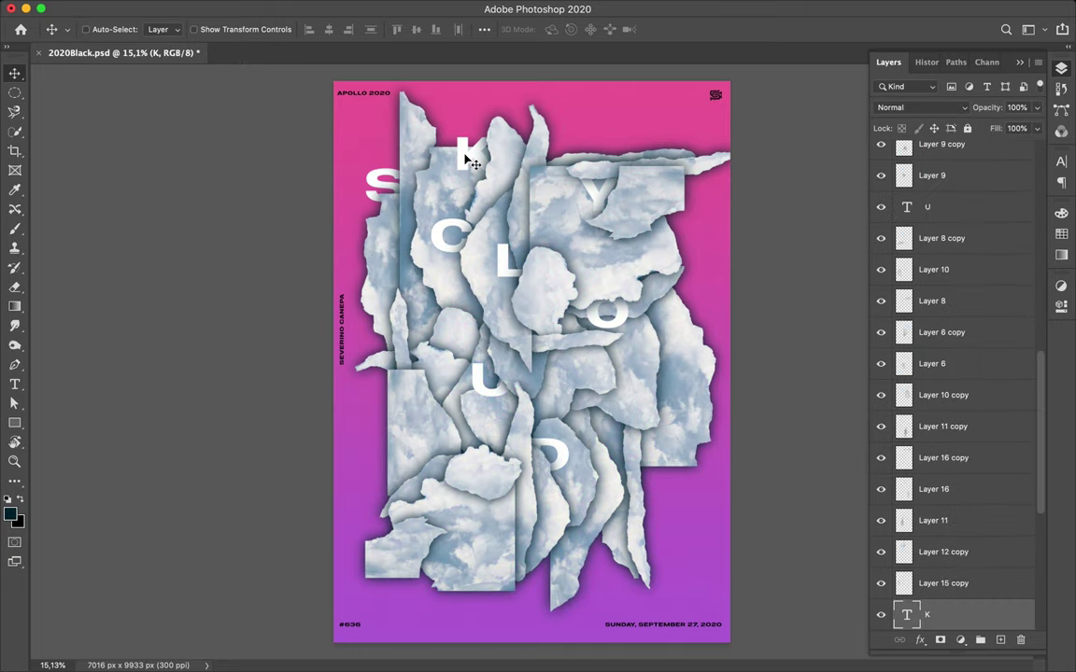
pyautogui.moveTo(467, 161)
pyautogui.mouseDown()
pyautogui.moveTo(456, 207)
pyautogui.moveTo(388, 271)
pyautogui.mouseUp()
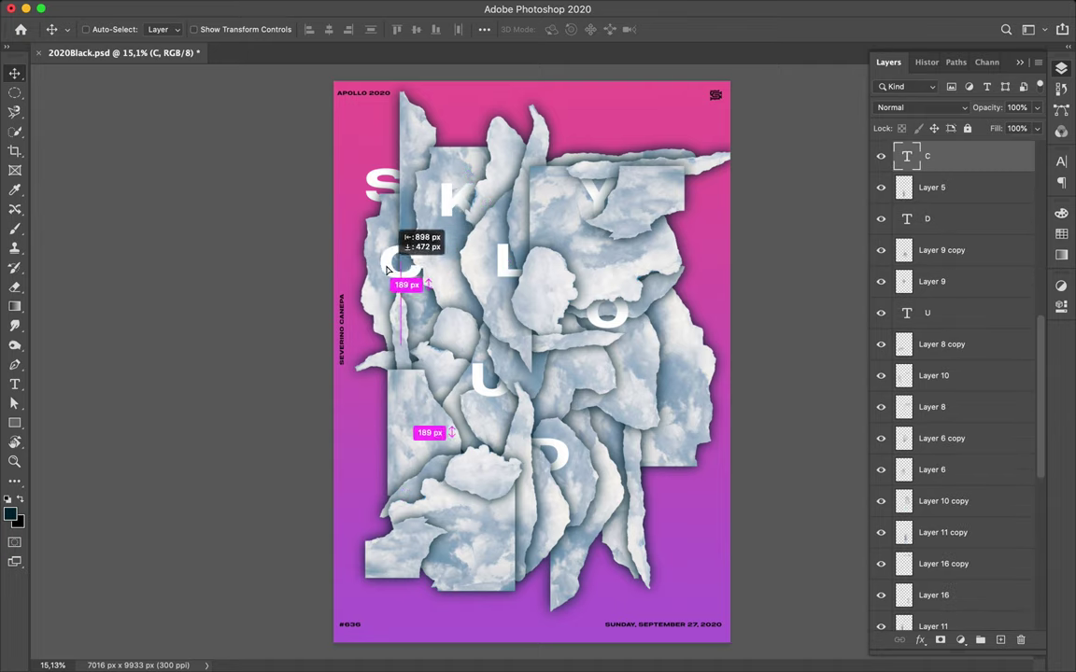
pyautogui.moveTo(956, 159)
pyautogui.mouseDown()
pyautogui.moveTo(969, 572)
pyautogui.moveTo(954, 460)
pyautogui.moveTo(948, 518)
pyautogui.moveTo(925, 417)
pyautogui.mouseUp()
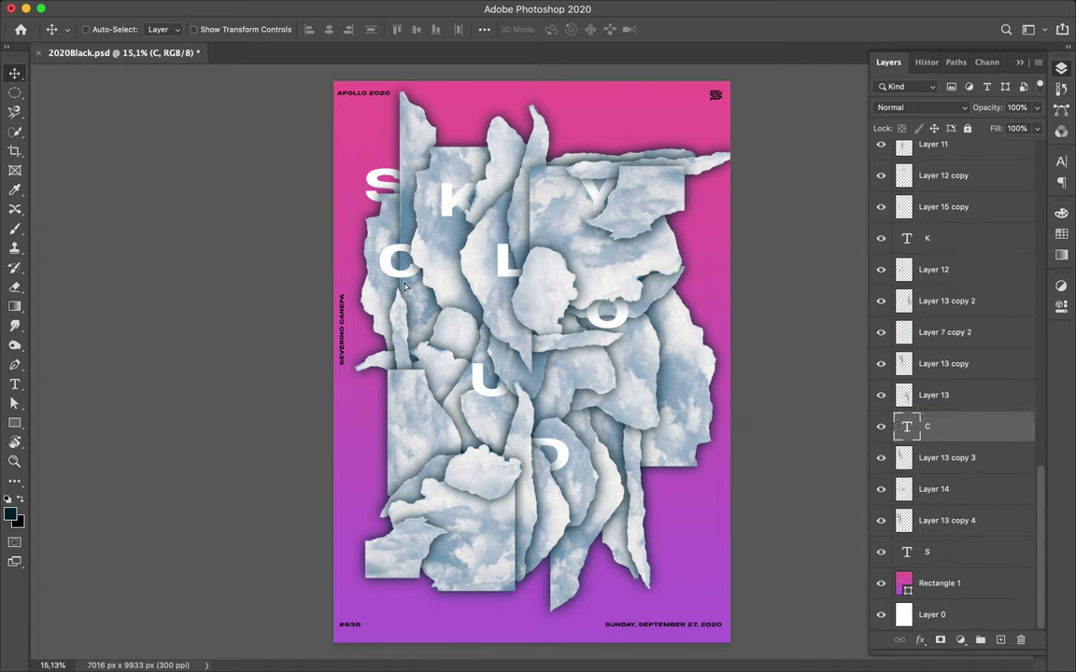
pyautogui.moveTo(387, 277); pyautogui.dragTo(416, 310)
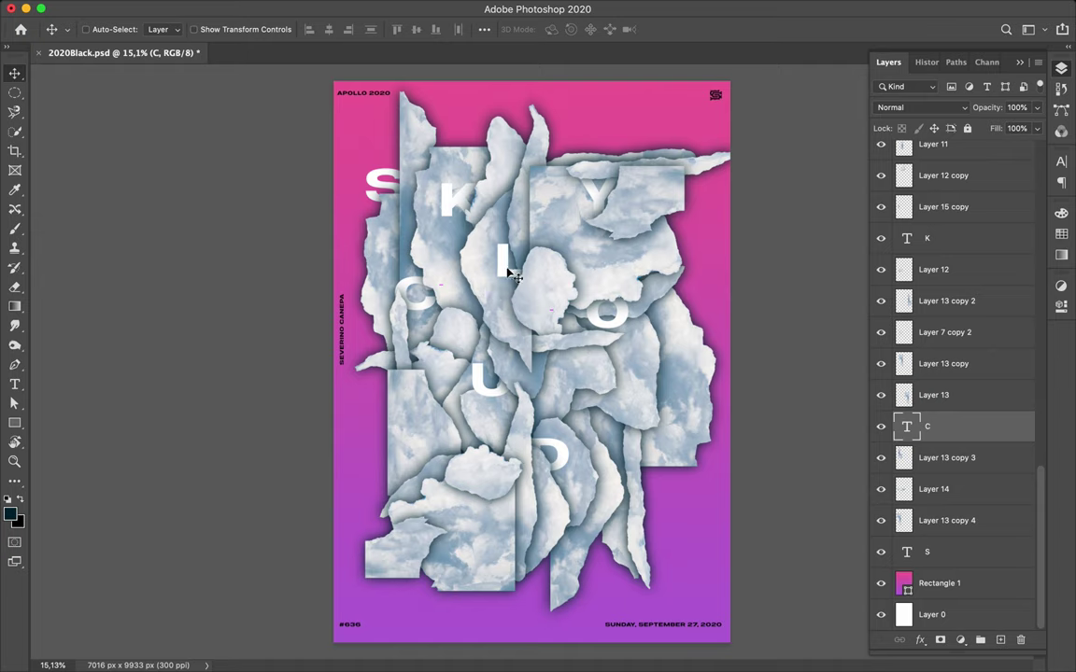
# - Save 2020Black.psd, turn the pink tint back on, delete hidden Layer 2, and expand the Layout group
pyautogui.hotkey('ctrl', 's')
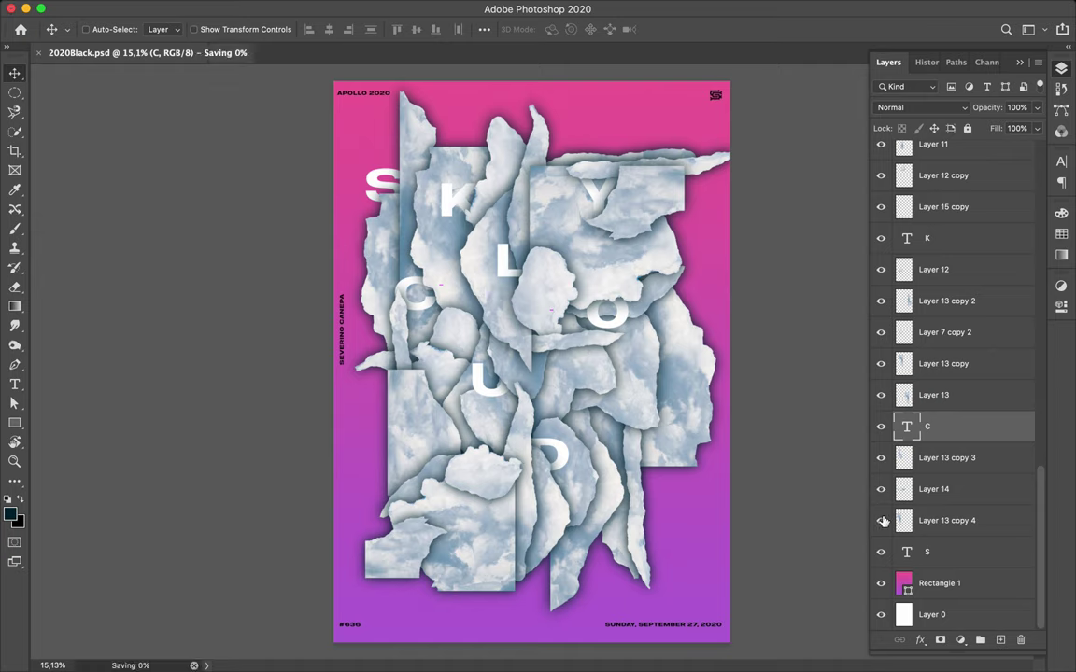
pyautogui.scroll(10, 953, 374)
pyautogui.click(881, 268)
pyautogui.click(953, 267)
pyautogui.press('Delete')
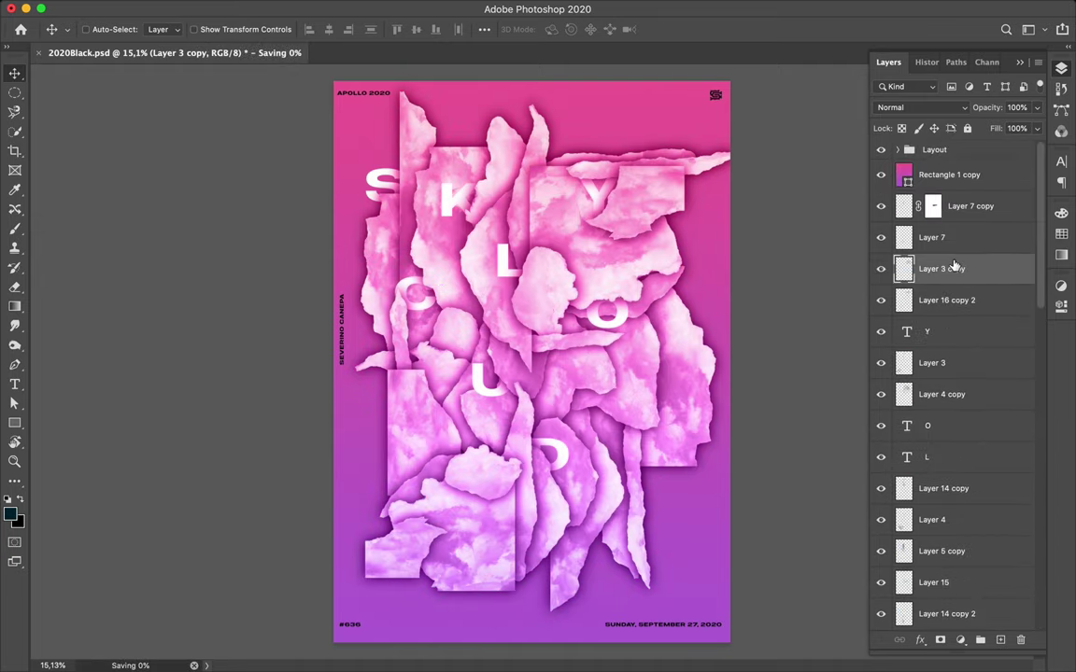
pyautogui.keyDown('ctrl'); pyautogui.click(378, 96); pyautogui.keyUp('ctrl')
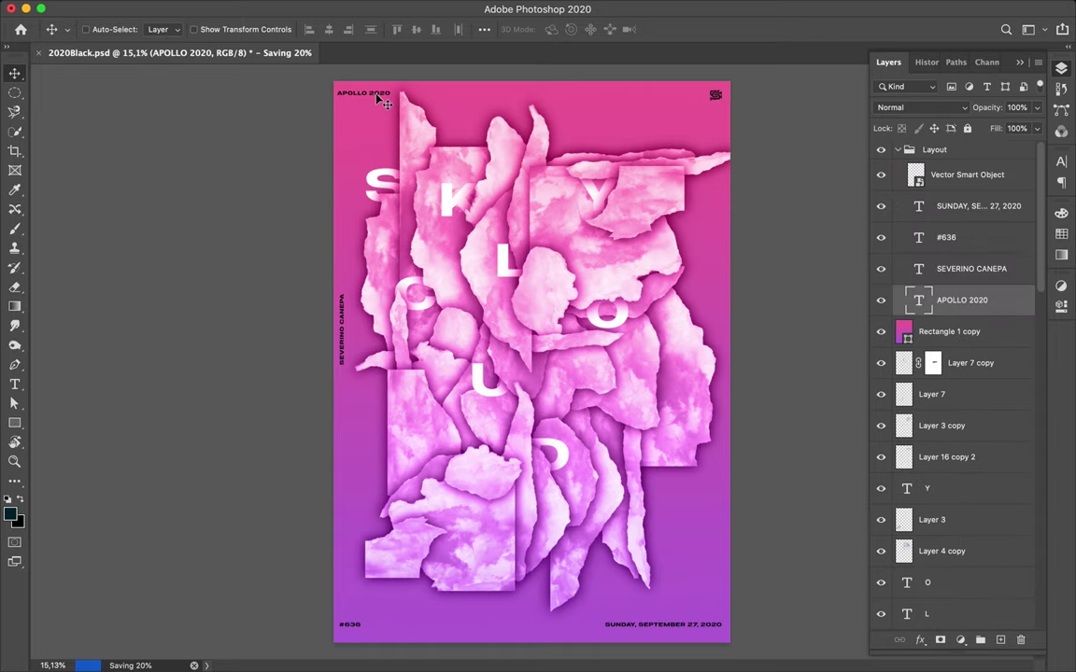